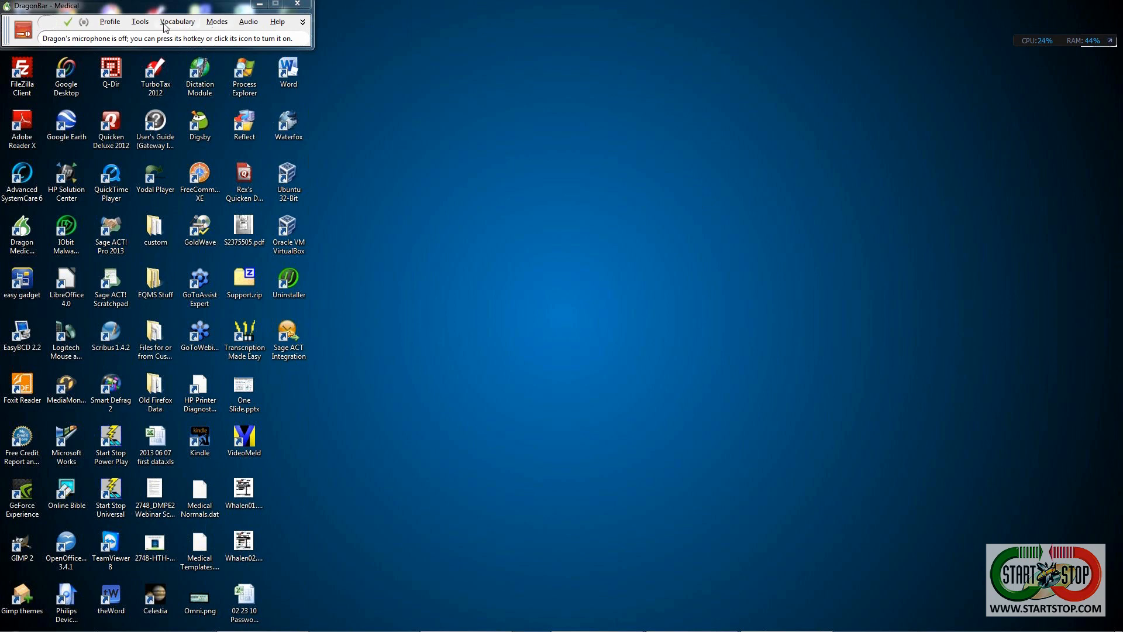
- Open the Tools menu on the DragonBar
{"action": "left_click", "coordinate": [137, 23]}
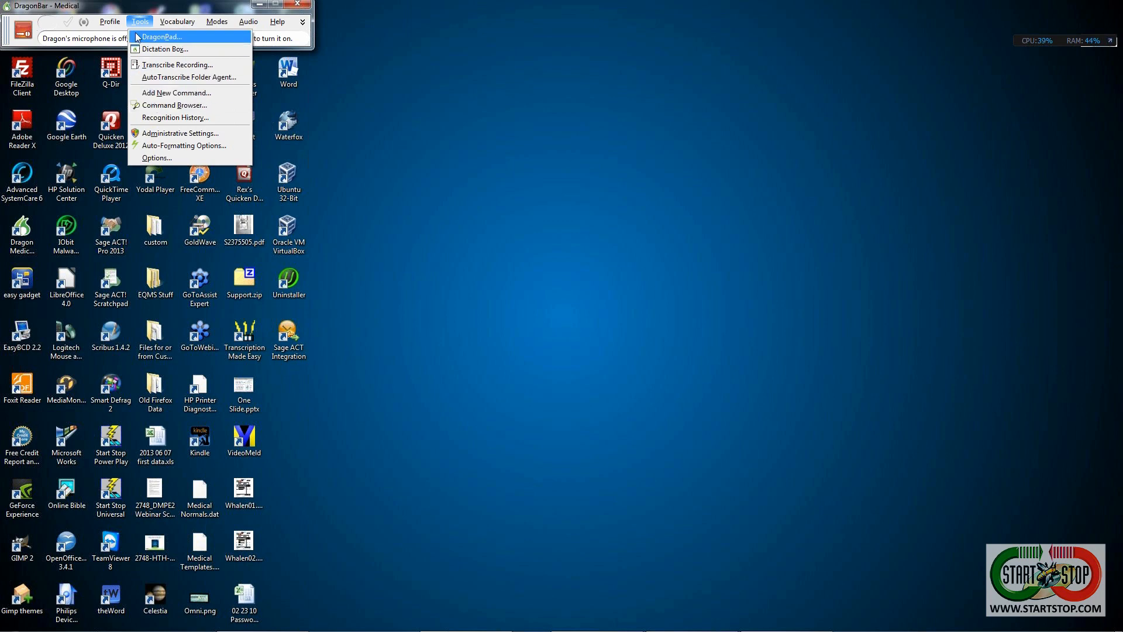
- Open the Command Browser from Tools and move its window up the screen
{"action": "left_click", "coordinate": [153, 107]}
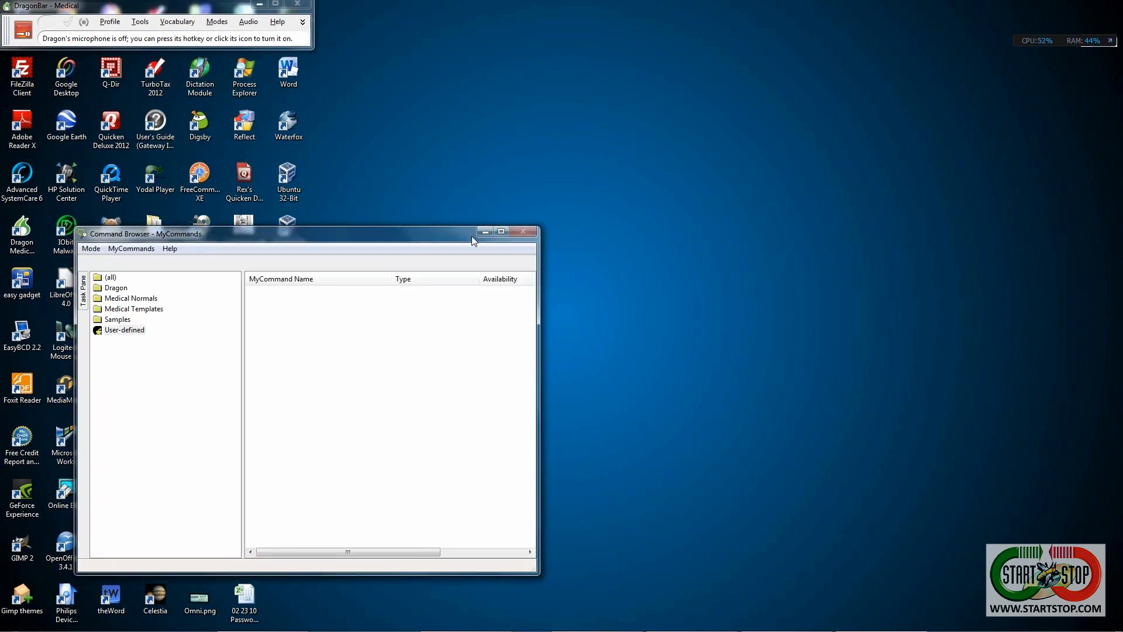
{"action": "left_click_drag", "start_coordinate": [449, 236], "coordinate": [648, 71]}
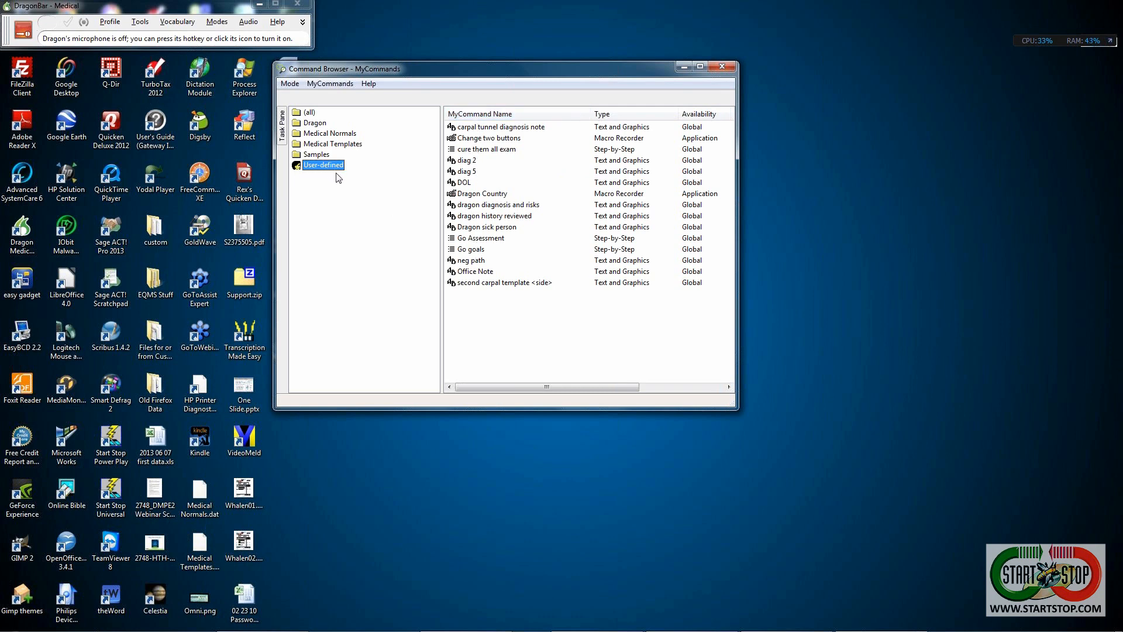
{"action": "key", "text": "KP_Add"}
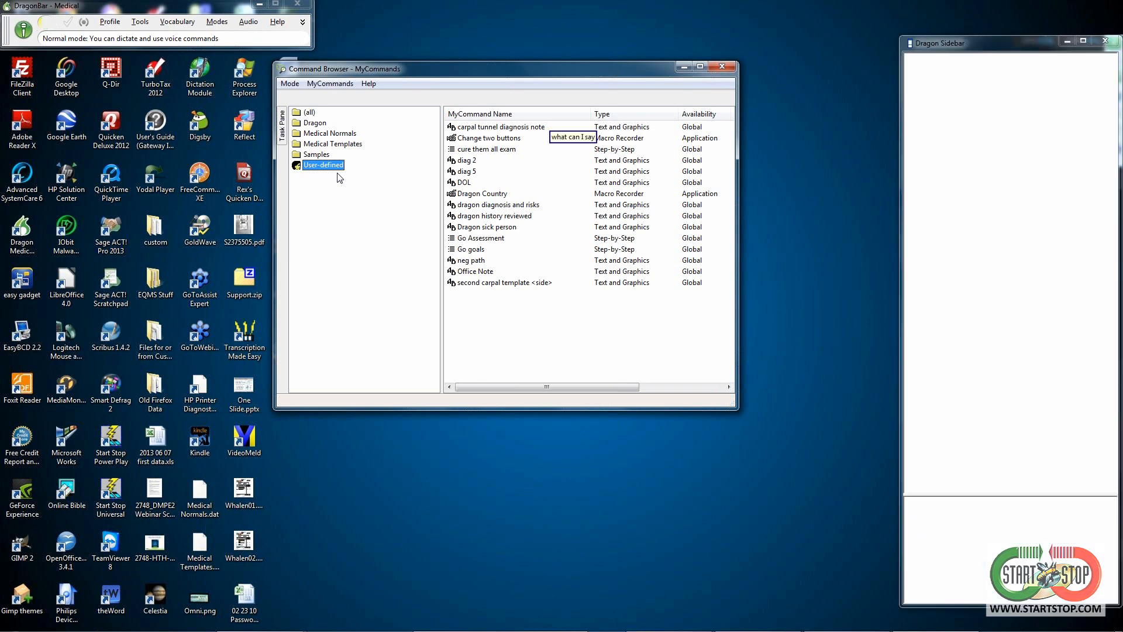
{"action": "key", "text": "KP_Add"}
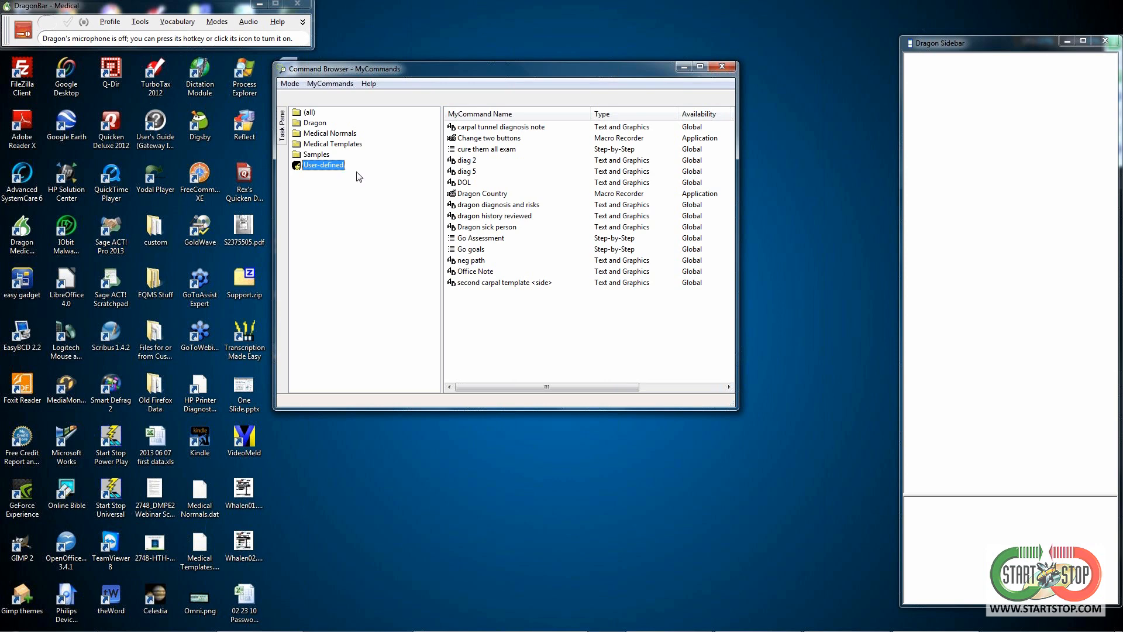
{"action": "left_click", "coordinate": [1016, 50]}
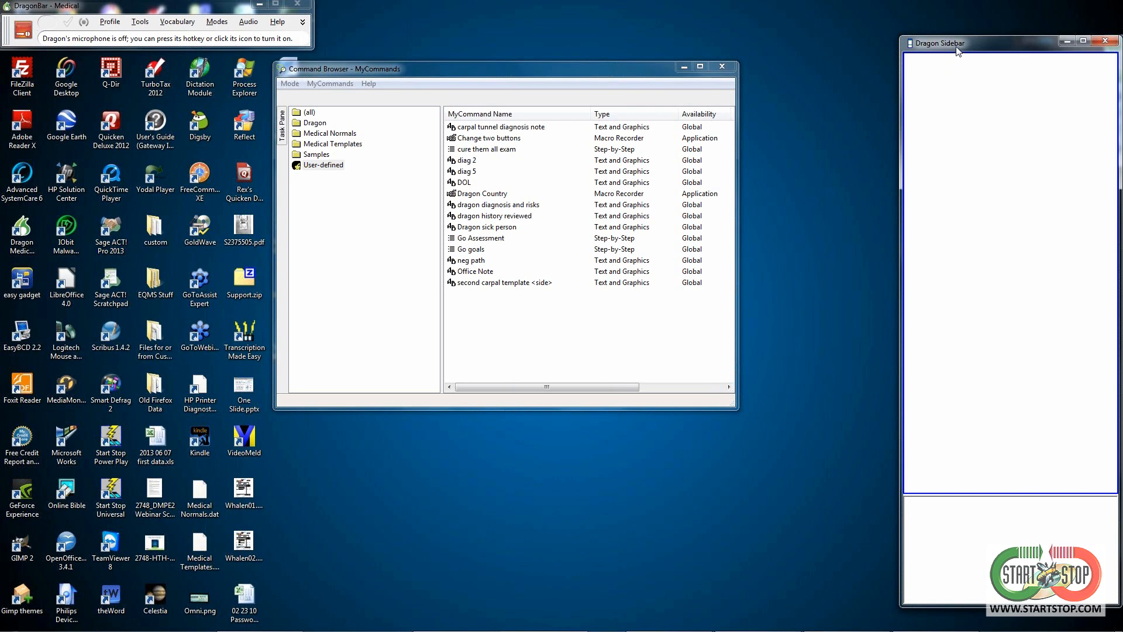
{"action": "left_click", "coordinate": [1106, 41]}
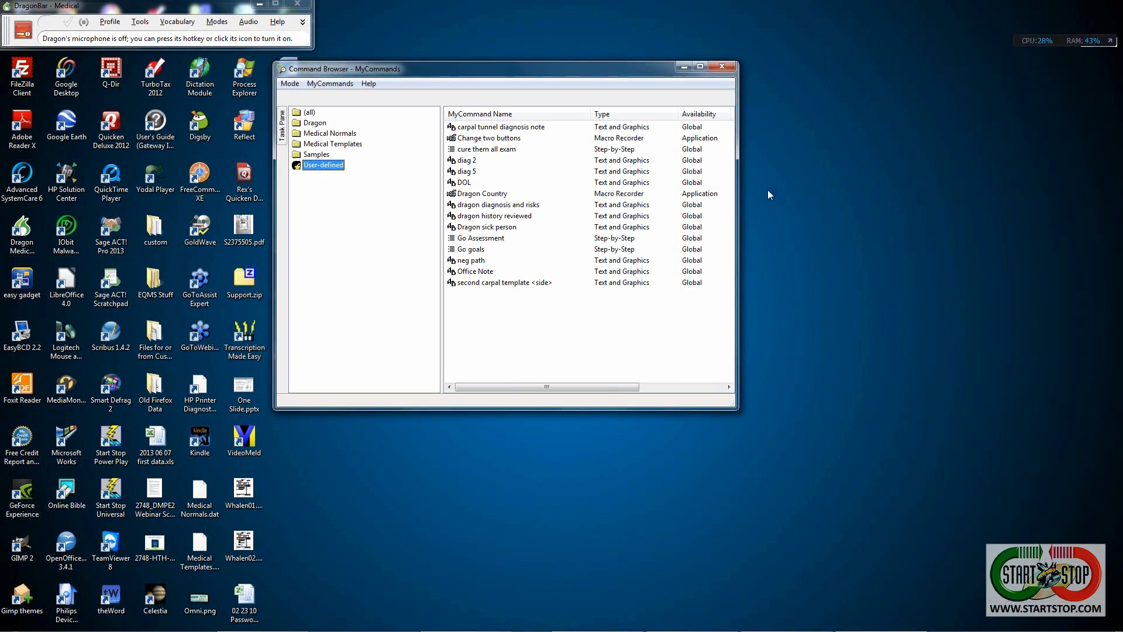
{"action": "left_click", "coordinate": [272, 23]}
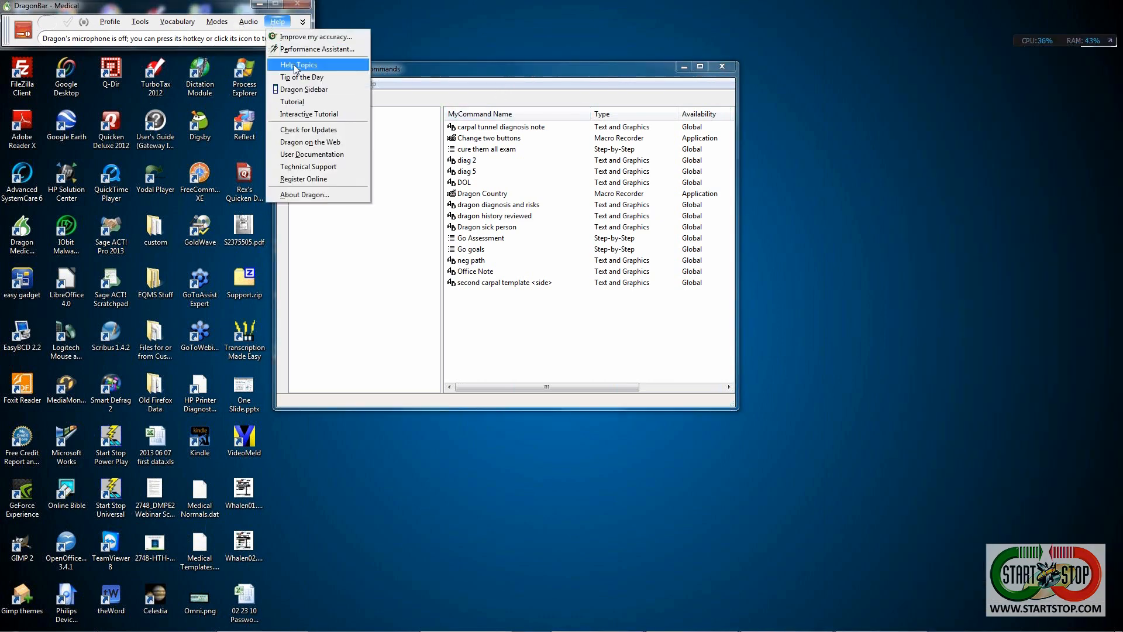
{"action": "left_click", "coordinate": [295, 90]}
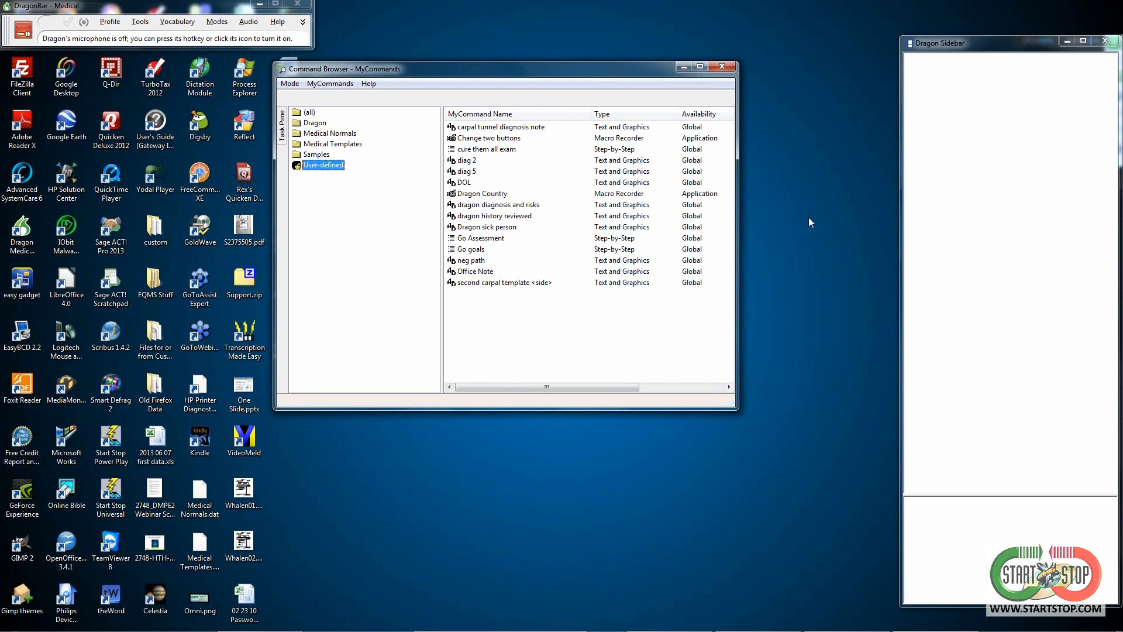
{"action": "left_click", "coordinate": [1106, 42]}
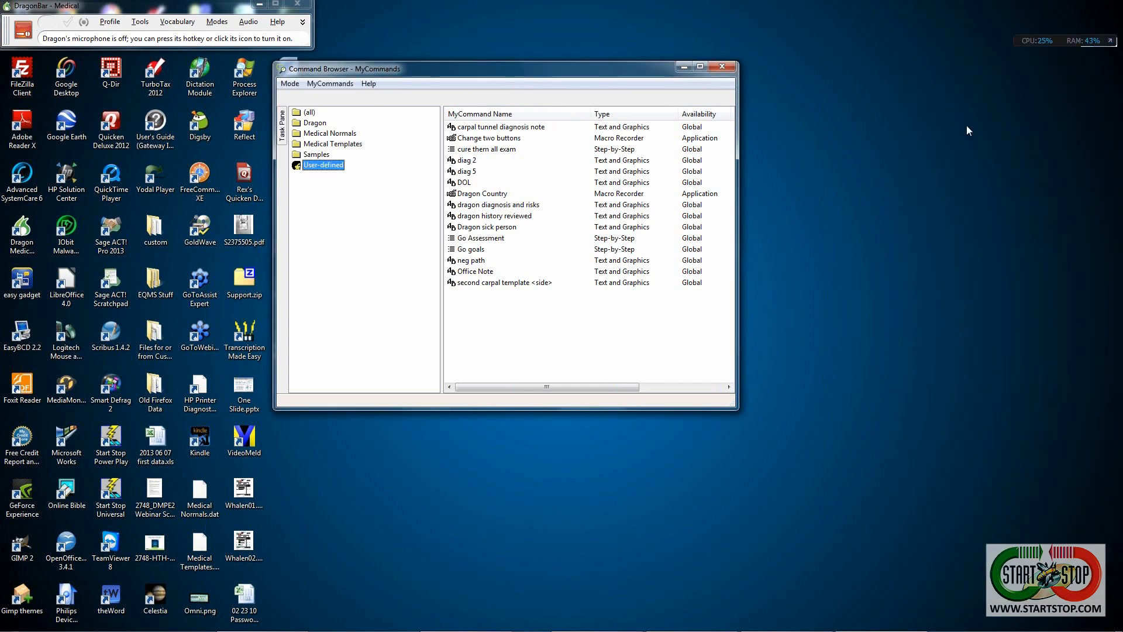
{"action": "right_click", "coordinate": [500, 317]}
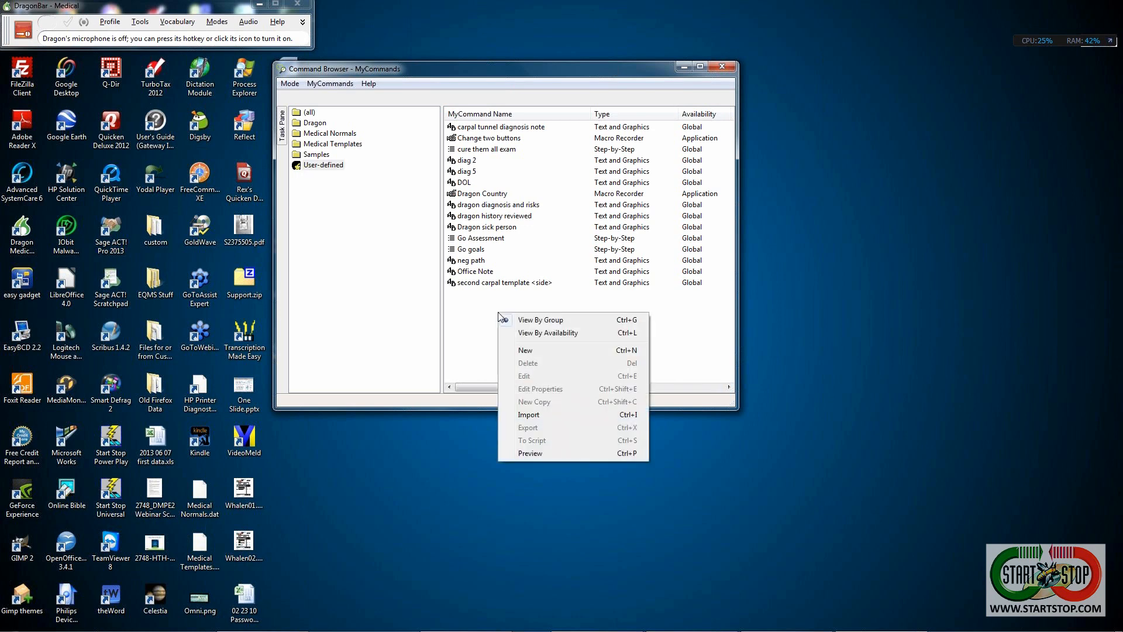
{"action": "left_click", "coordinate": [532, 355]}
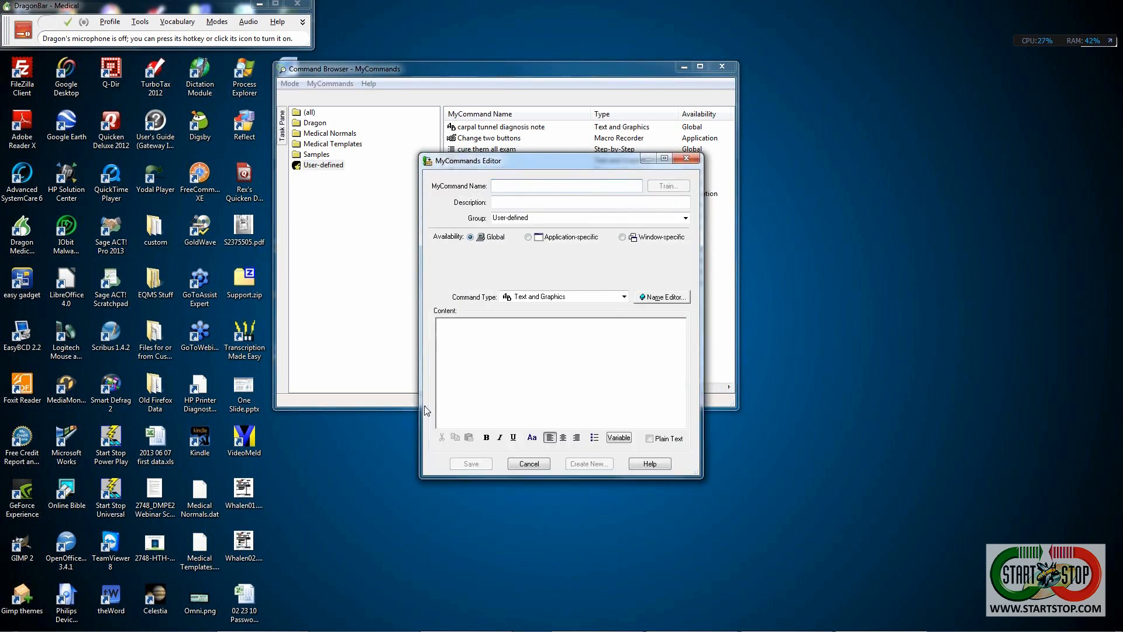
{"action": "left_click_drag", "start_coordinate": [511, 167], "coordinate": [763, 43]}
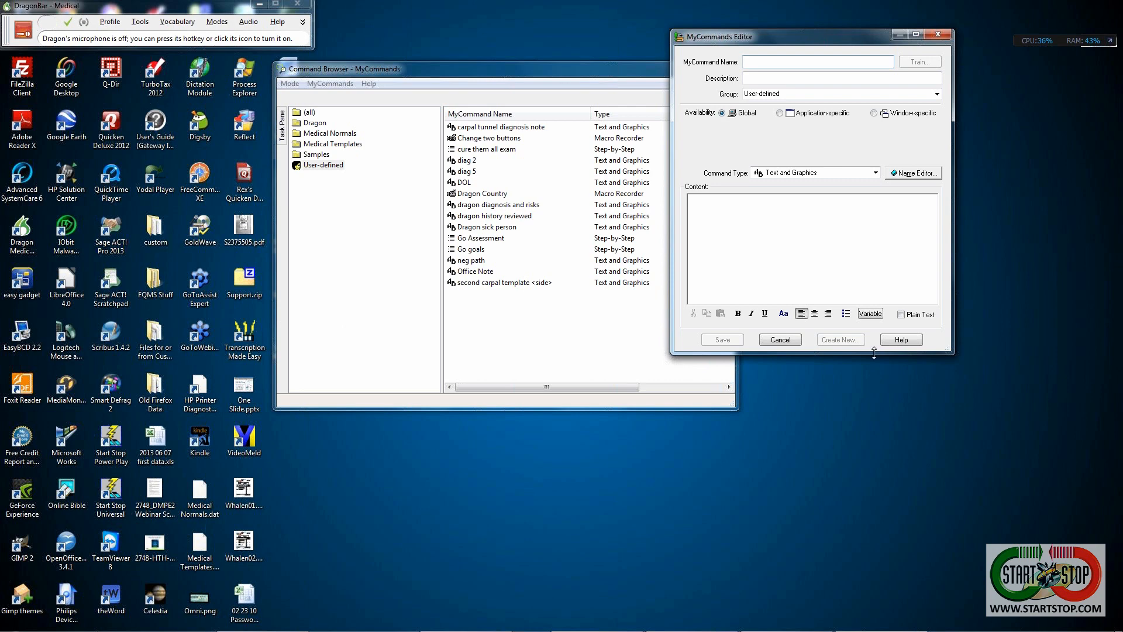
{"action": "left_click", "coordinate": [784, 342]}
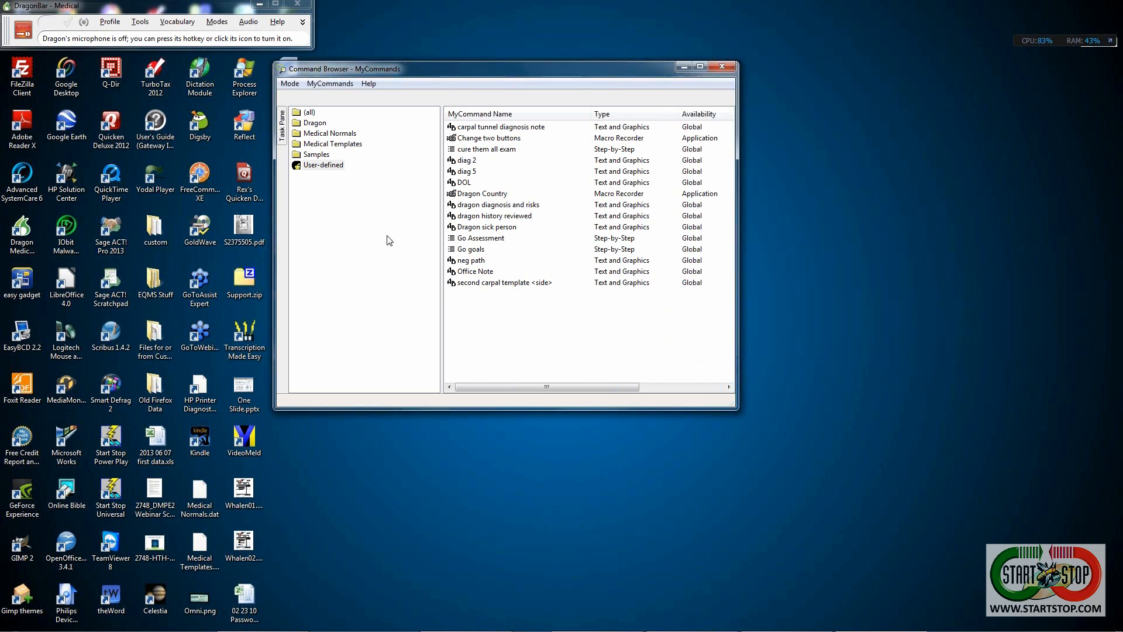
- Expand the Command Browser's Task Pane to list the Mode and MyCommands actions
{"action": "left_click", "coordinate": [333, 85]}
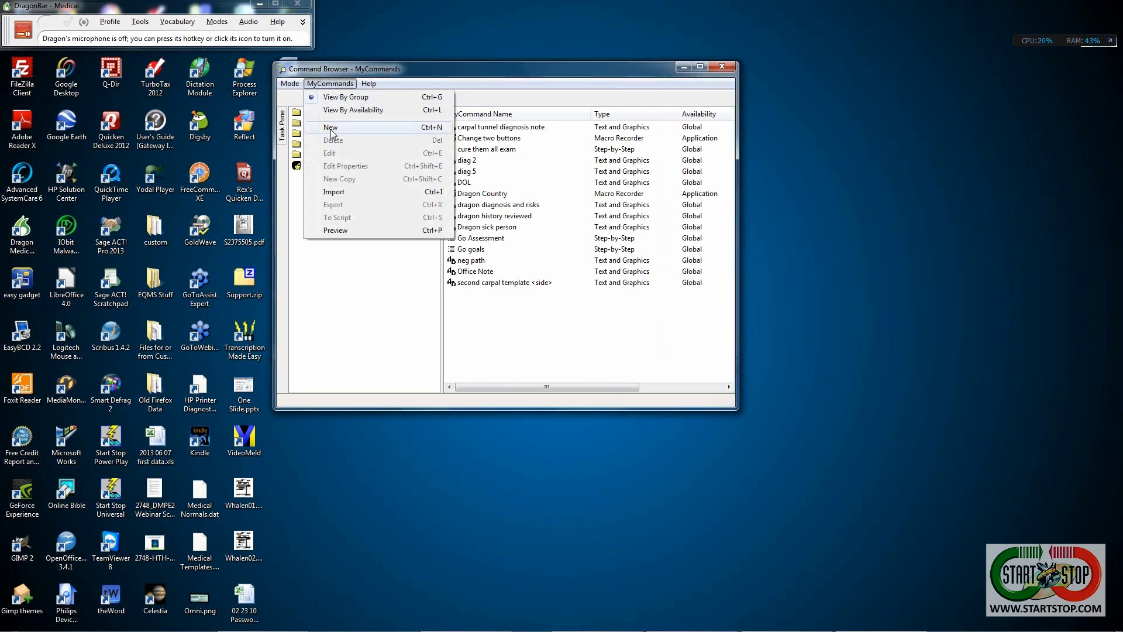
{"action": "left_click", "coordinate": [451, 76]}
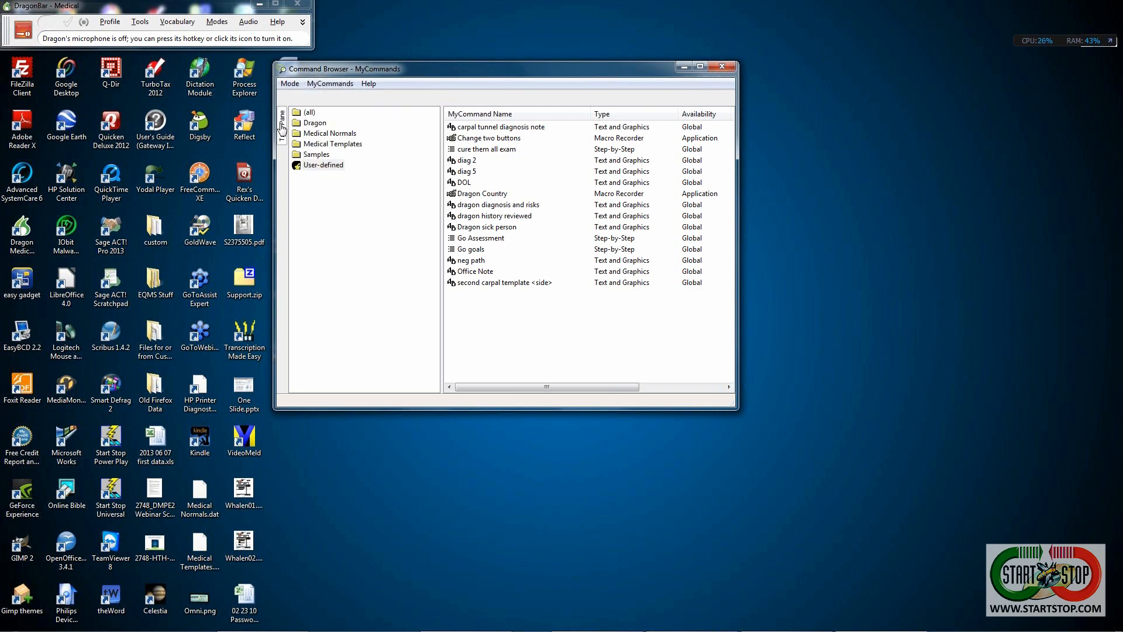
{"action": "left_click", "coordinate": [282, 127]}
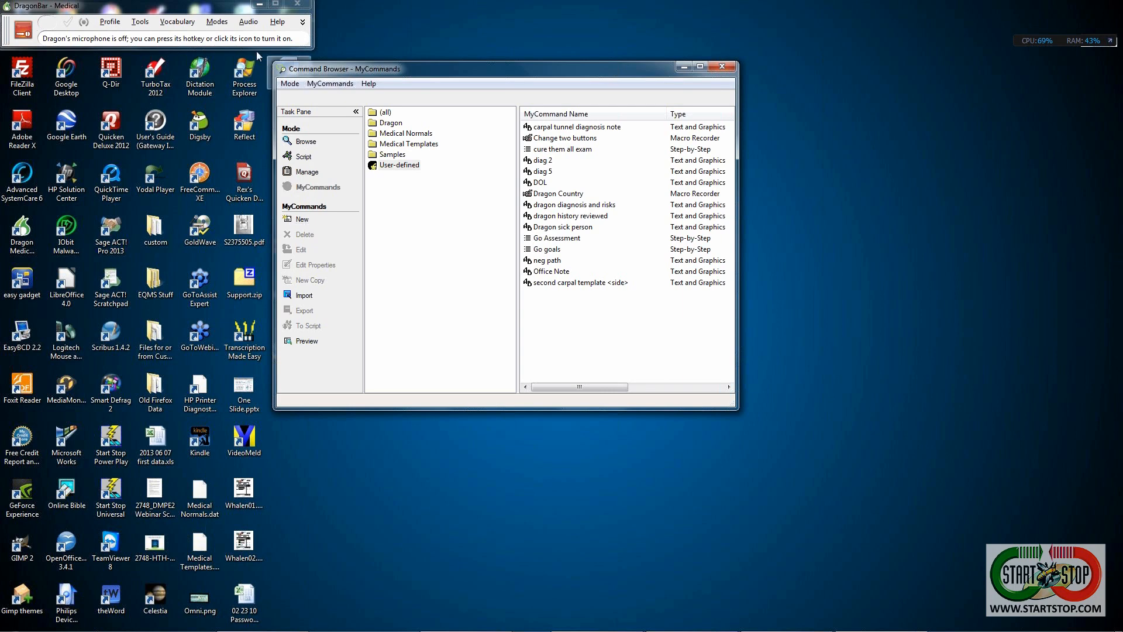
{"action": "left_click", "coordinate": [140, 22]}
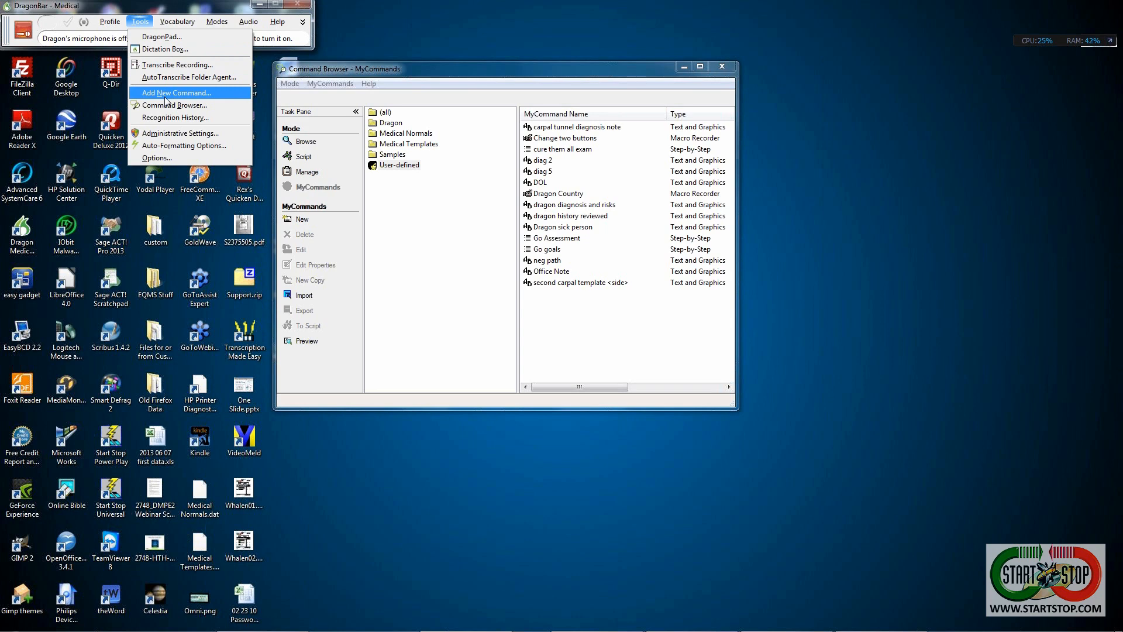
- Dismiss the DragonBar Tools menu without choosing a tool
{"action": "left_click", "coordinate": [613, 11]}
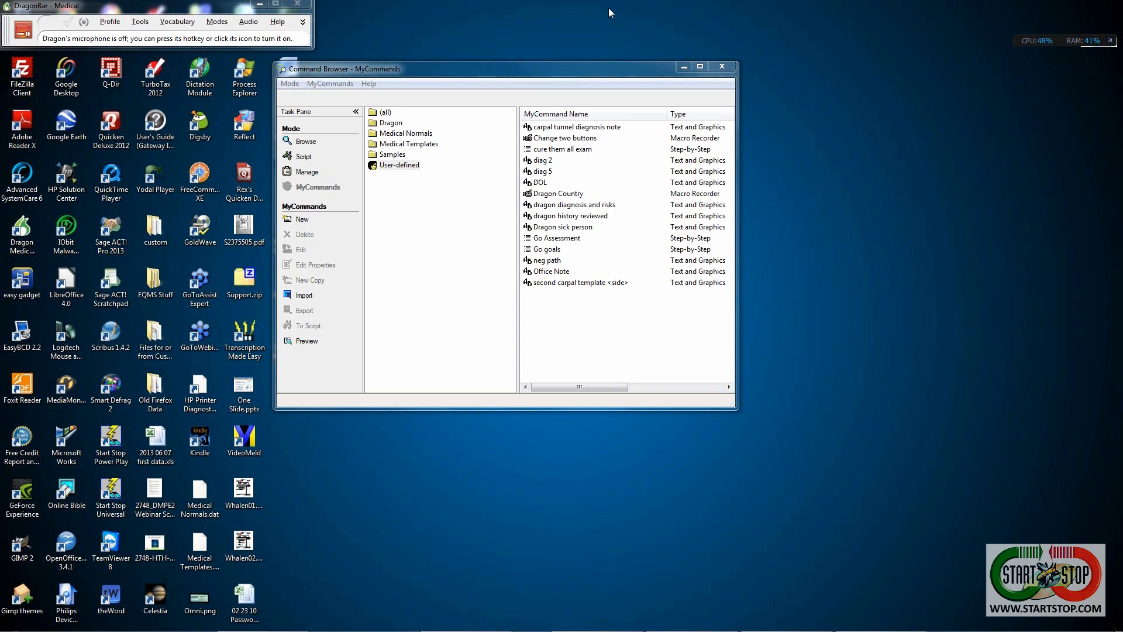
- Choose New from the command list's context menu to get a blank MyCommands Editor
{"action": "right_click", "coordinate": [587, 335]}
{"action": "left_click", "coordinate": [599, 369]}
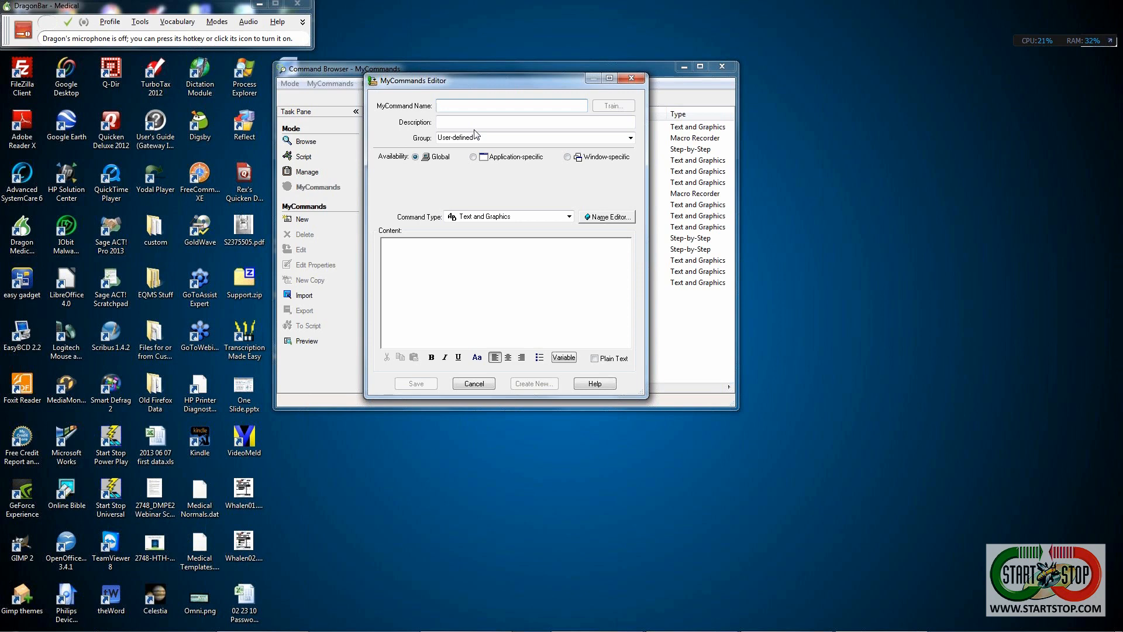
- Drop down the Command Type list, currently Text and Graphics, in the MyCommands Editor
{"action": "left_click", "coordinate": [568, 217]}
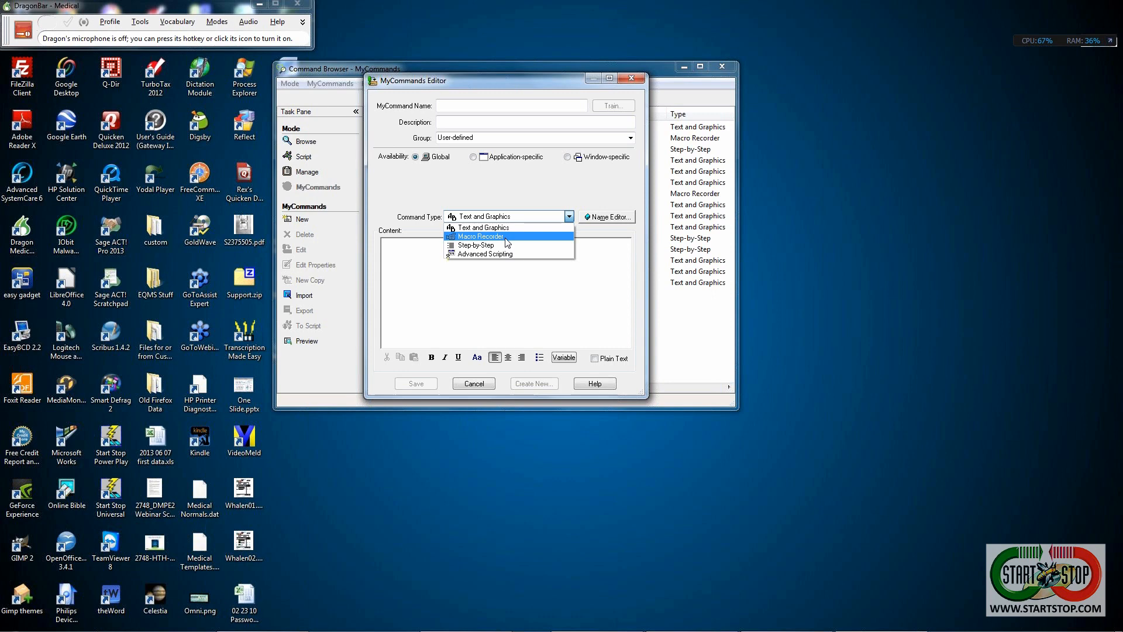
- Set the command type to Macro Recorder and close the webinar Reminder pop-up
{"action": "left_click", "coordinate": [506, 238]}
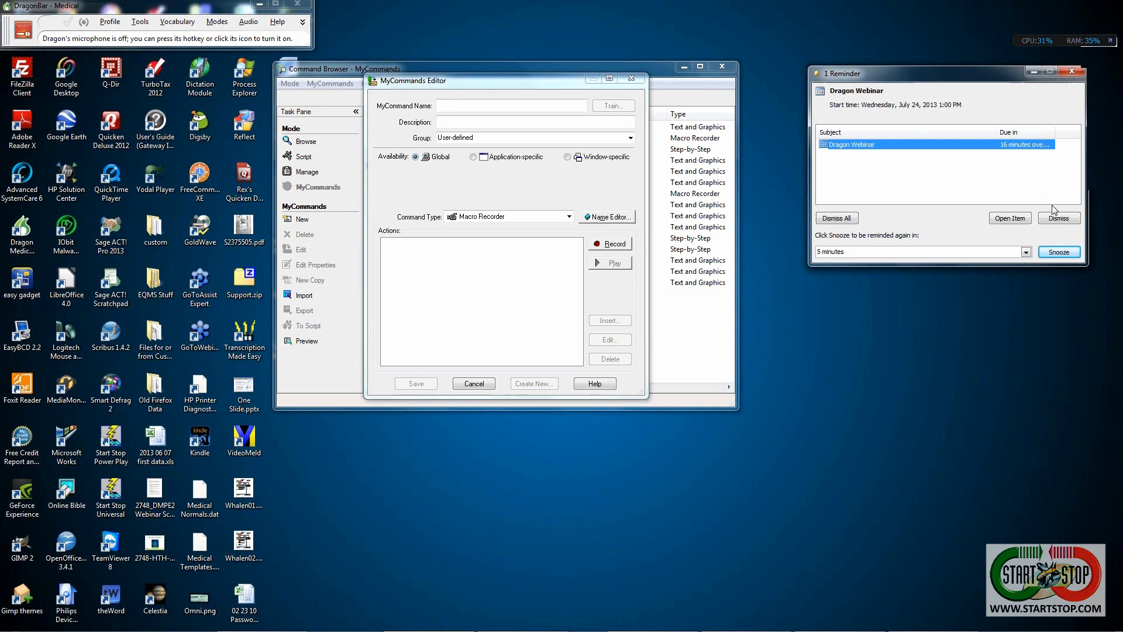
{"action": "left_click", "coordinate": [1074, 74]}
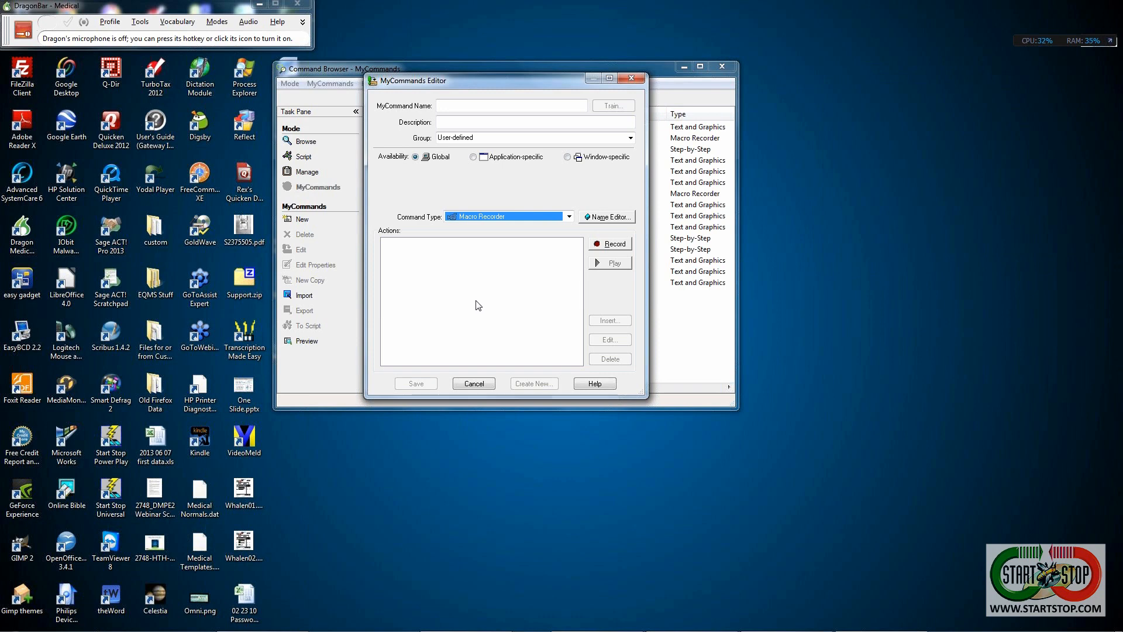
- Enter 'Dragon Smile' as the new MyCommand's name
{"action": "left_click", "coordinate": [464, 105]}
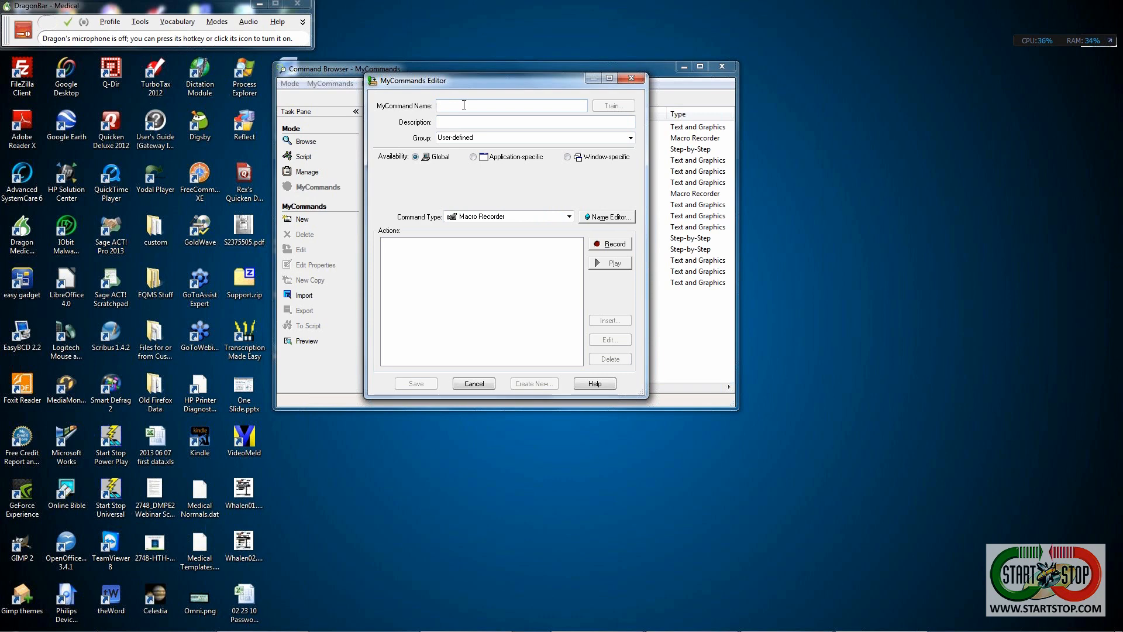
{"action": "type", "text": "Drag"}
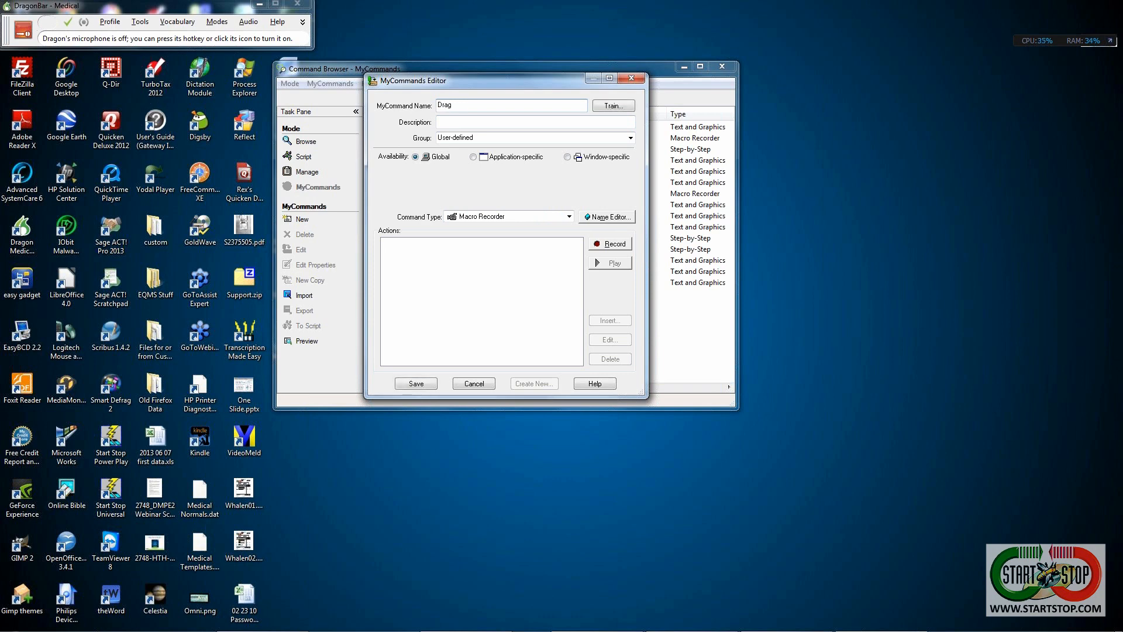
{"action": "type", "text": "on Snm"}
{"action": "mouse_move", "coordinate": [702, 630]}
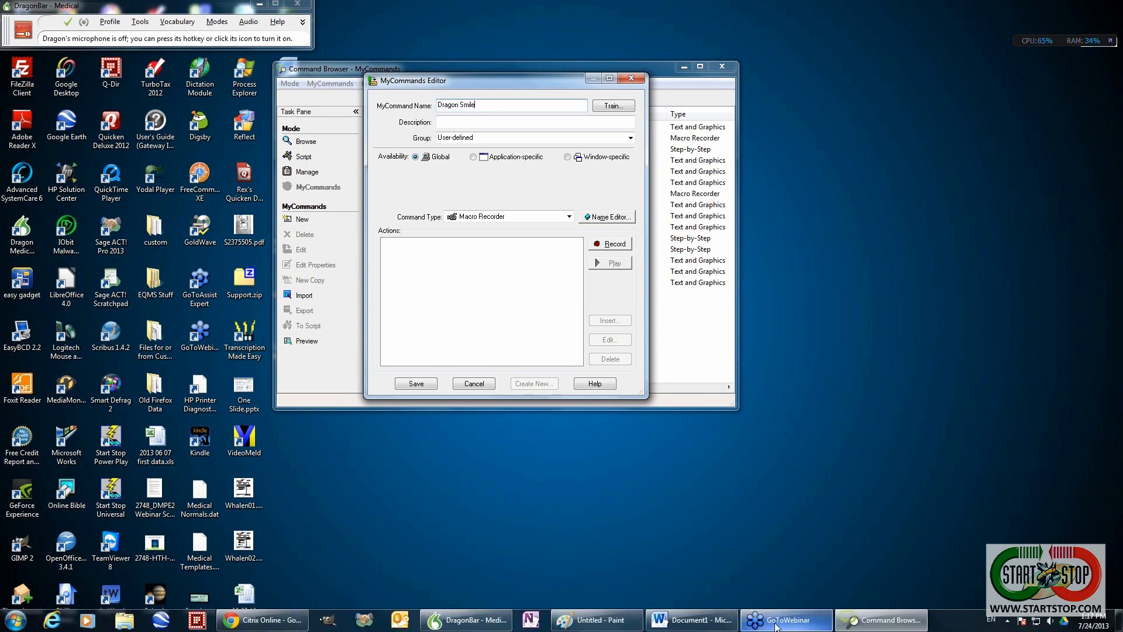
- Place Paint beside the MyCommands Editor and set Dragon Smile's availability to Window-specific
{"action": "left_click", "coordinate": [605, 623]}
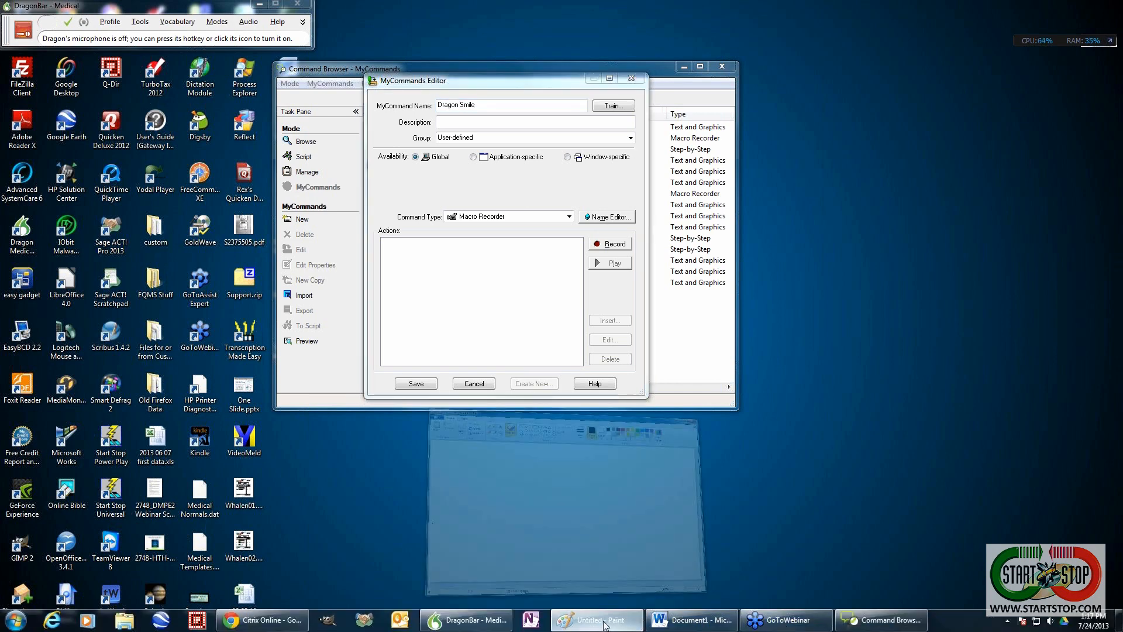
{"action": "left_click_drag", "start_coordinate": [406, 83], "coordinate": [629, 112]}
{"action": "left_click_drag", "start_coordinate": [493, 83], "coordinate": [331, 73]}
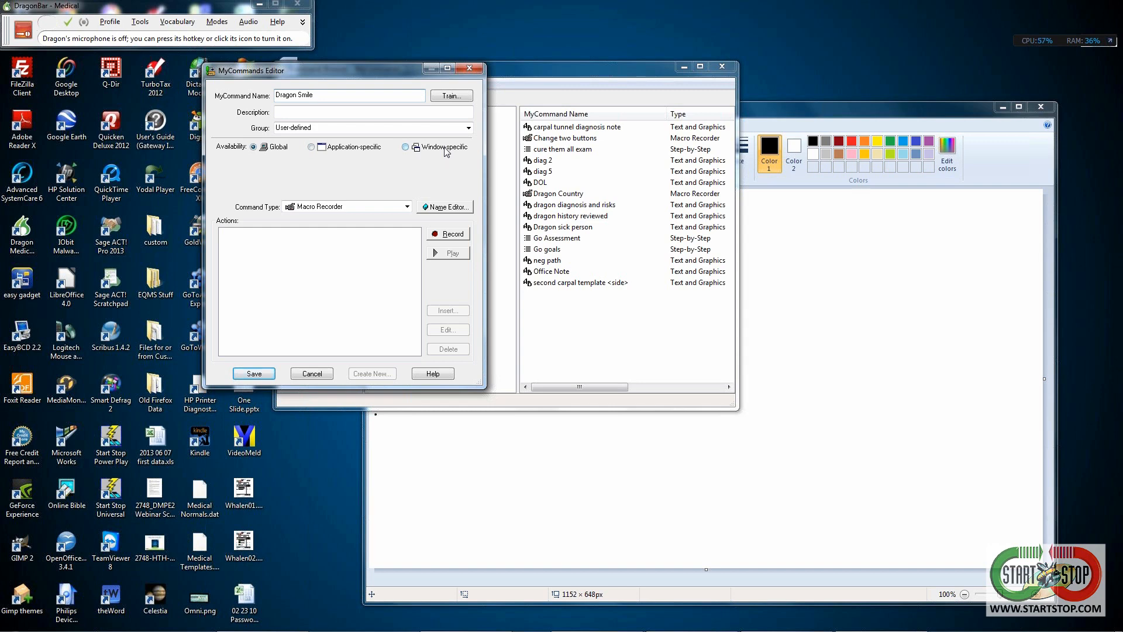
{"action": "left_click", "coordinate": [406, 147]}
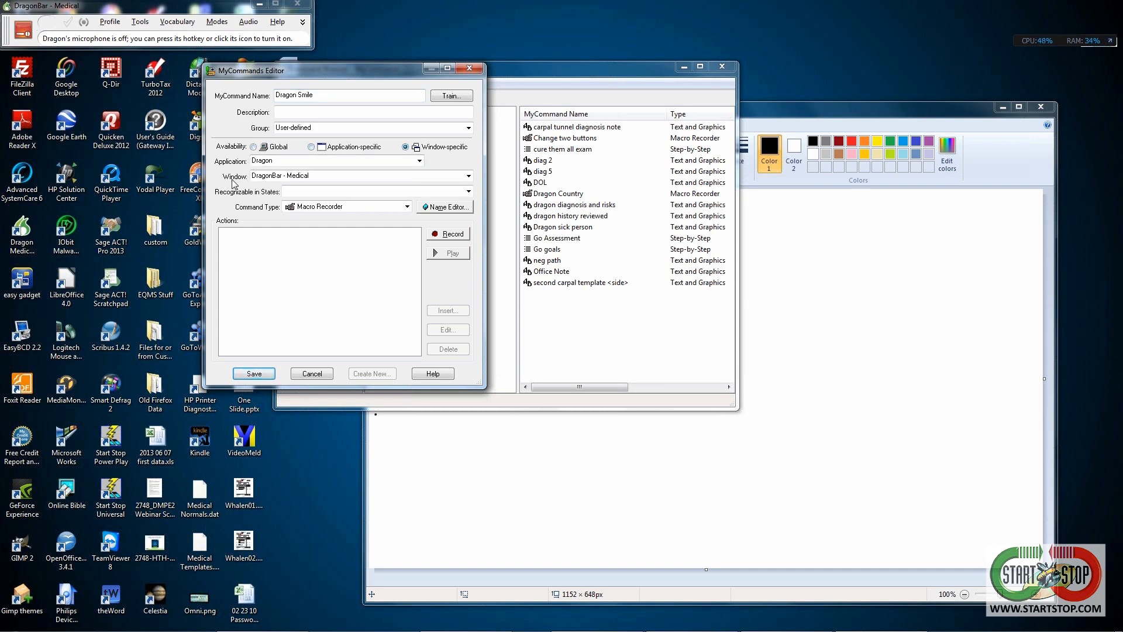
- Choose Paint as the application and make Dragon Smile Application-specific
{"action": "left_click", "coordinate": [420, 161]}
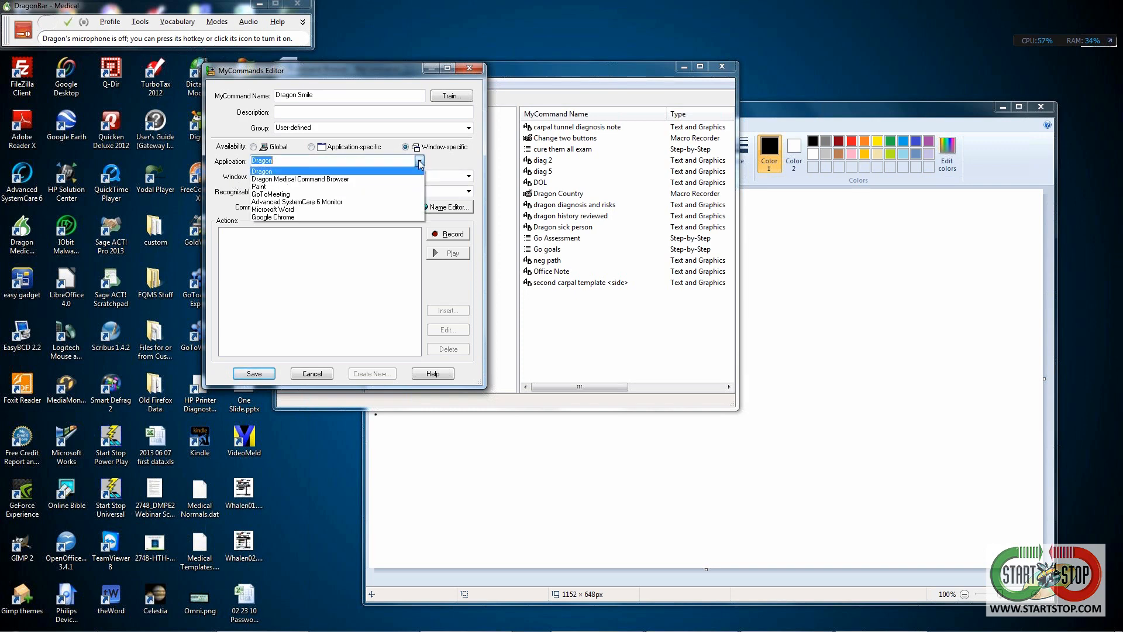
{"action": "left_click", "coordinate": [267, 188]}
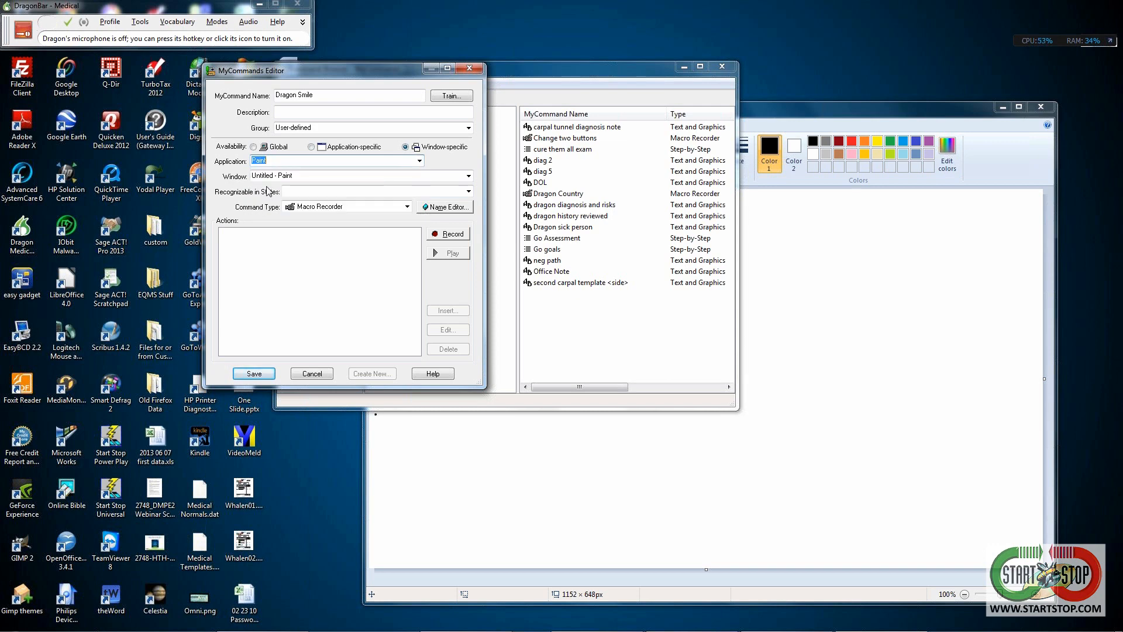
{"action": "left_click", "coordinate": [311, 147]}
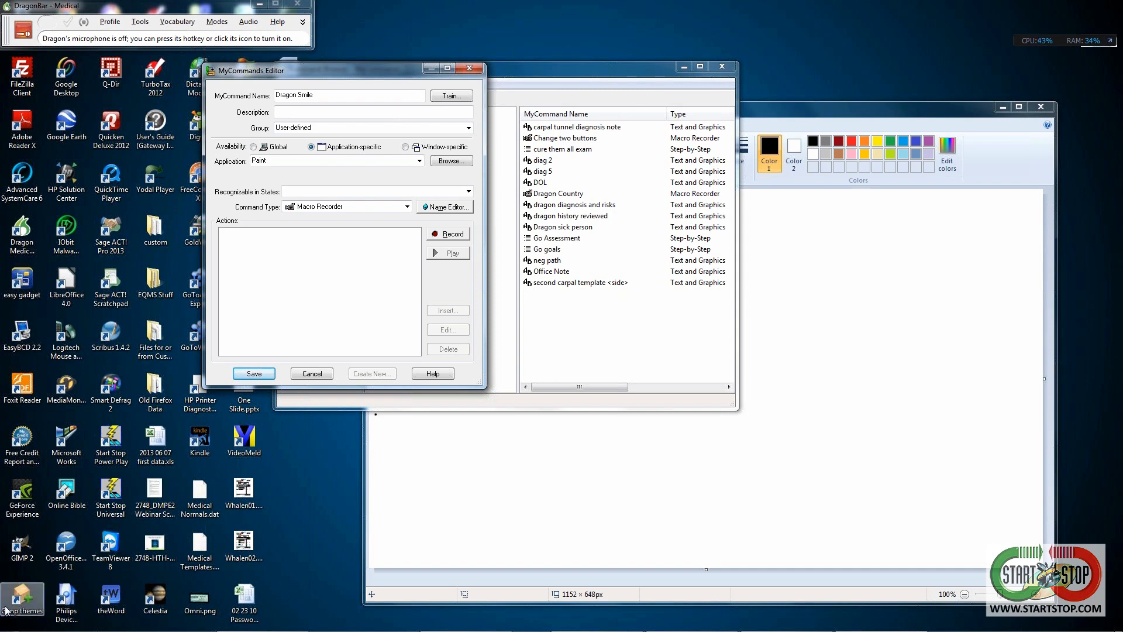
- Record a macro of drawing a smiley face in Paint: round outline, two eyes, smile and lip line
{"action": "left_click", "coordinate": [454, 234]}
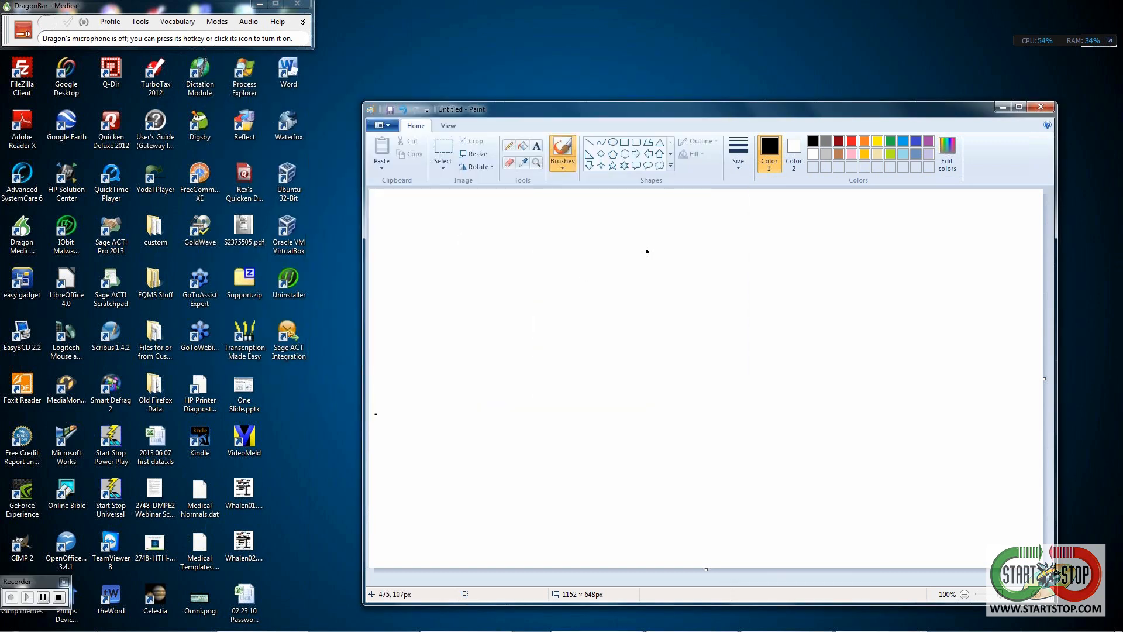
{"action": "mouse_move", "coordinate": [647, 251]}
{"action": "left_mouse_down"}
{"action": "mouse_move", "coordinate": [622, 256]}
{"action": "mouse_move", "coordinate": [583, 308]}
{"action": "mouse_move", "coordinate": [595, 404]}
{"action": "mouse_move", "coordinate": [718, 449]}
{"action": "mouse_move", "coordinate": [794, 387]}
{"action": "mouse_move", "coordinate": [785, 286]}
{"action": "mouse_move", "coordinate": [717, 248]}
{"action": "mouse_move", "coordinate": [625, 253]}
{"action": "left_mouse_up"}
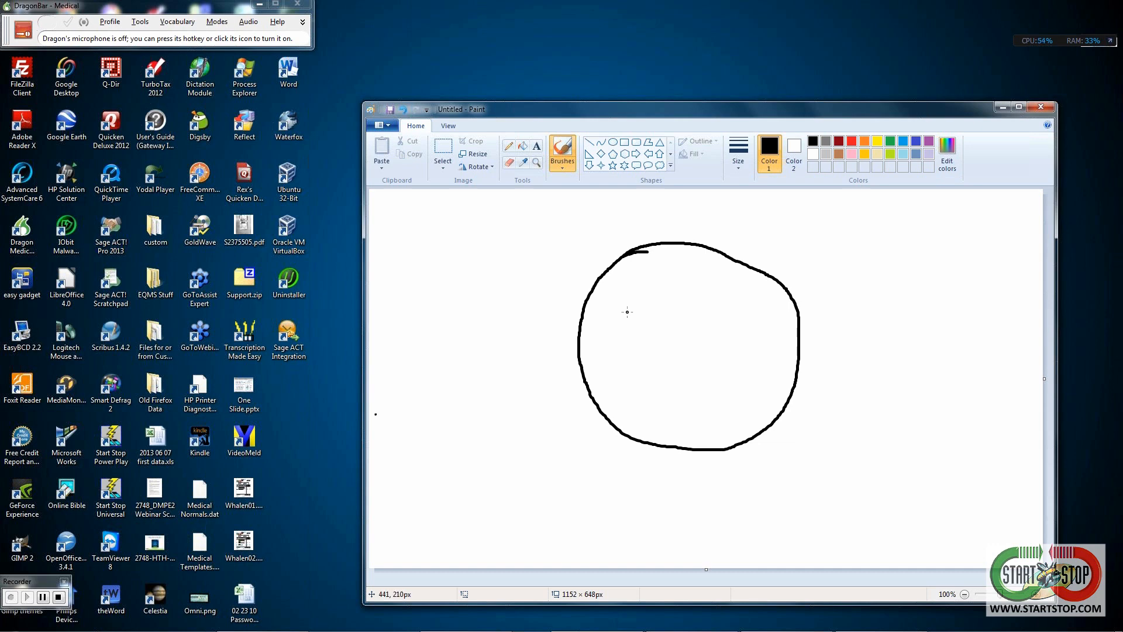
{"action": "mouse_move", "coordinate": [619, 314]}
{"action": "left_mouse_down"}
{"action": "mouse_move", "coordinate": [657, 312]}
{"action": "mouse_move", "coordinate": [638, 326]}
{"action": "mouse_move", "coordinate": [619, 315]}
{"action": "left_mouse_up"}
{"action": "mouse_move", "coordinate": [718, 313]}
{"action": "left_mouse_down"}
{"action": "mouse_move", "coordinate": [743, 299]}
{"action": "mouse_move", "coordinate": [762, 306]}
{"action": "mouse_move", "coordinate": [745, 322]}
{"action": "mouse_move", "coordinate": [718, 314]}
{"action": "left_mouse_up"}
{"action": "mouse_move", "coordinate": [636, 389]}
{"action": "left_mouse_down"}
{"action": "mouse_move", "coordinate": [709, 418]}
{"action": "mouse_move", "coordinate": [762, 384]}
{"action": "left_mouse_up"}
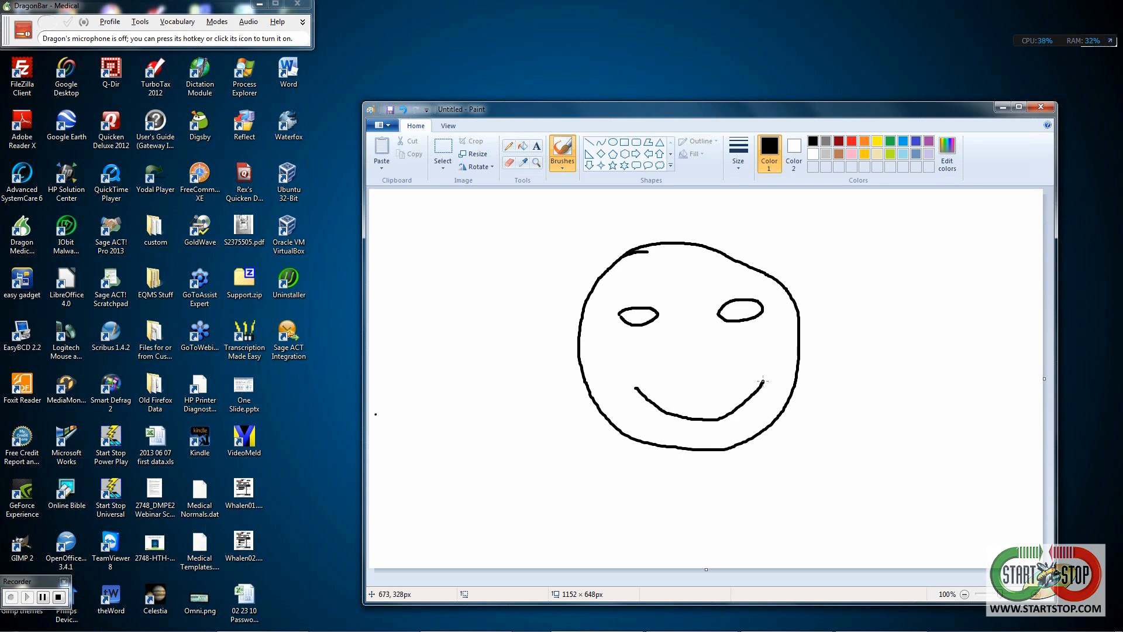
{"action": "left_click_drag", "start_coordinate": [762, 381], "coordinate": [638, 391]}
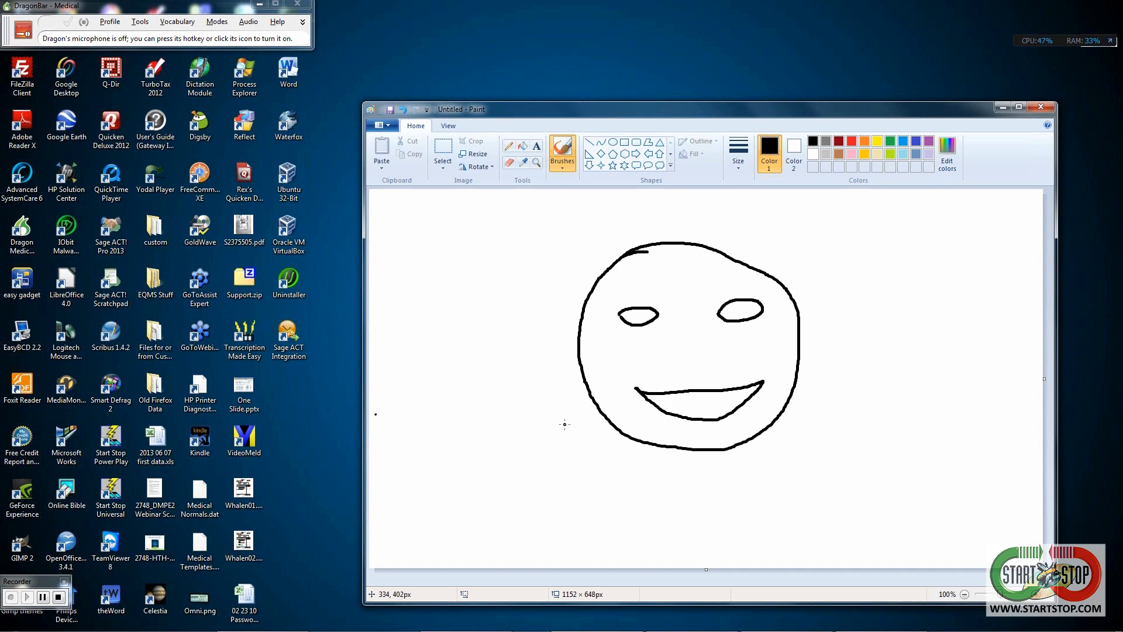
{"action": "left_click", "coordinate": [58, 597]}
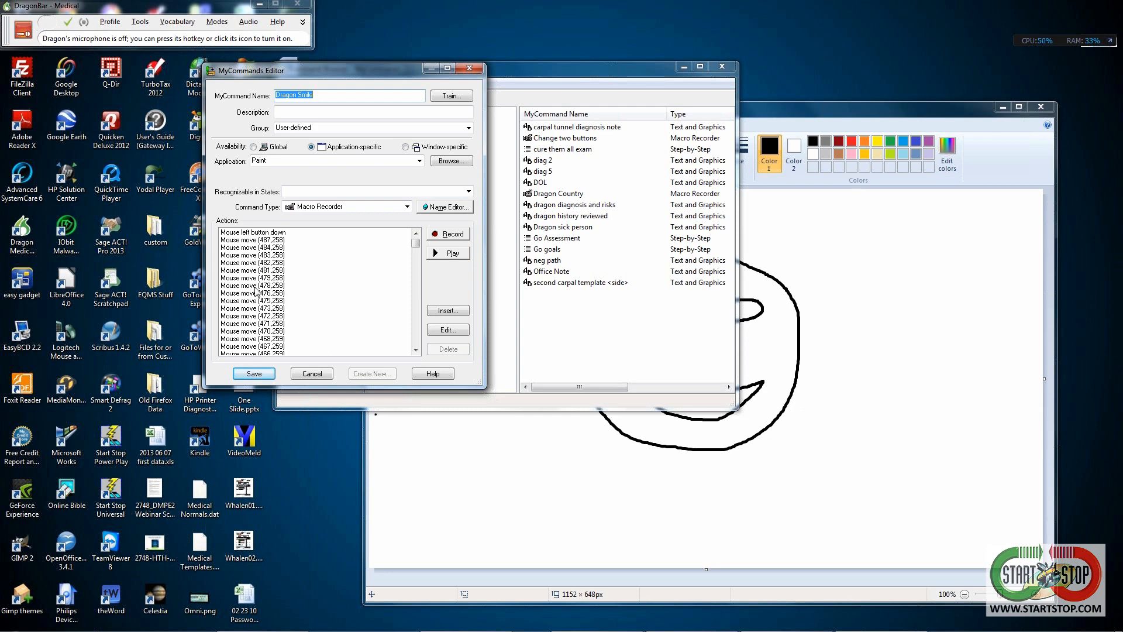
- Open the first recorded Mouse left button down action, at X 408 and Y 258
{"action": "left_click", "coordinate": [248, 233]}
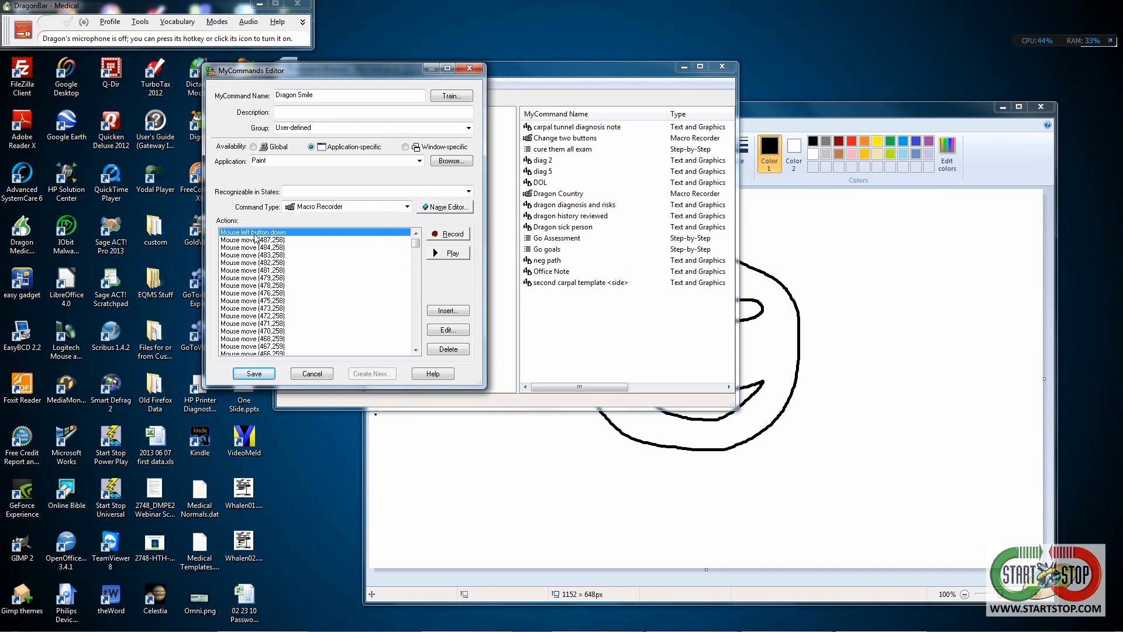
{"action": "double_click", "coordinate": [255, 237]}
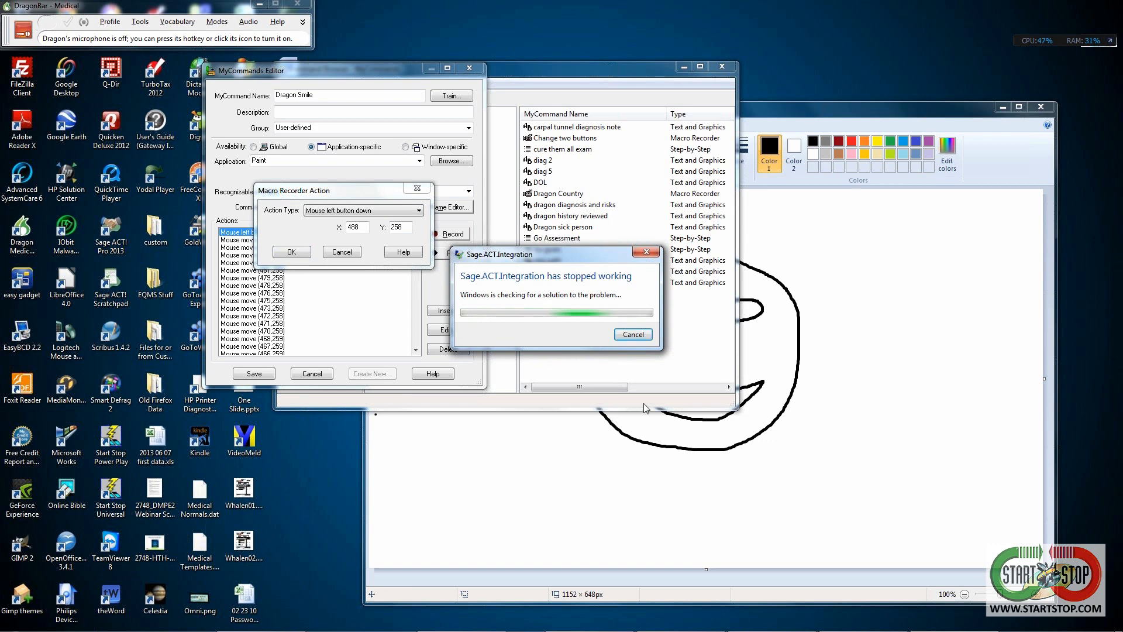
- Dismiss the Sage.ACT.Integration error and cancel the mouse-down action's details without changes
{"action": "left_click", "coordinate": [629, 335]}
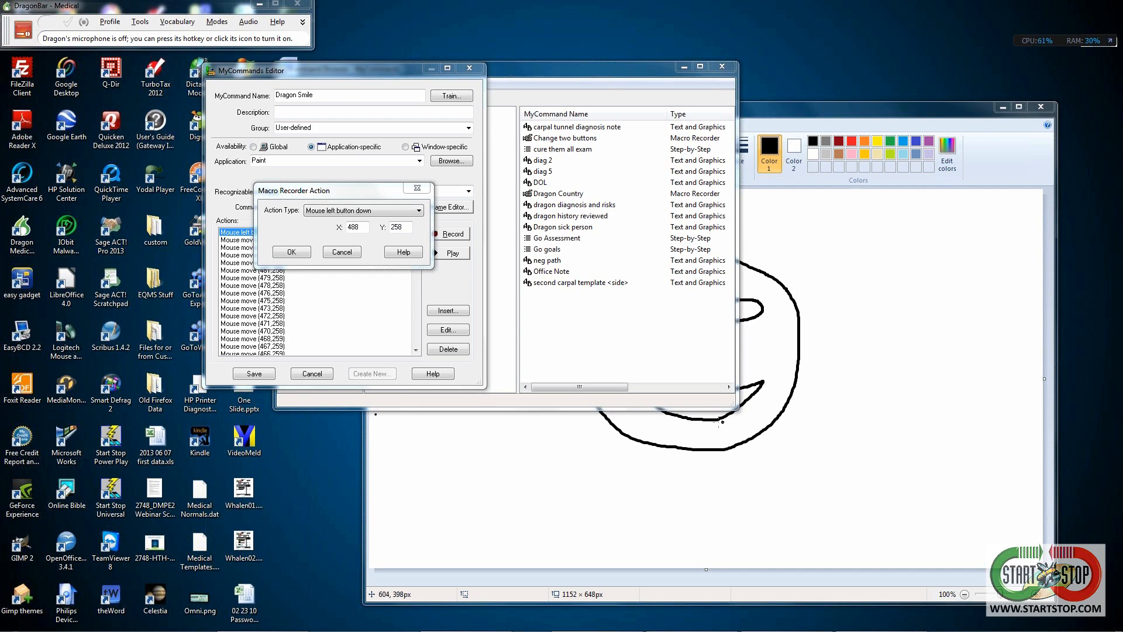
{"action": "left_click", "coordinate": [635, 388]}
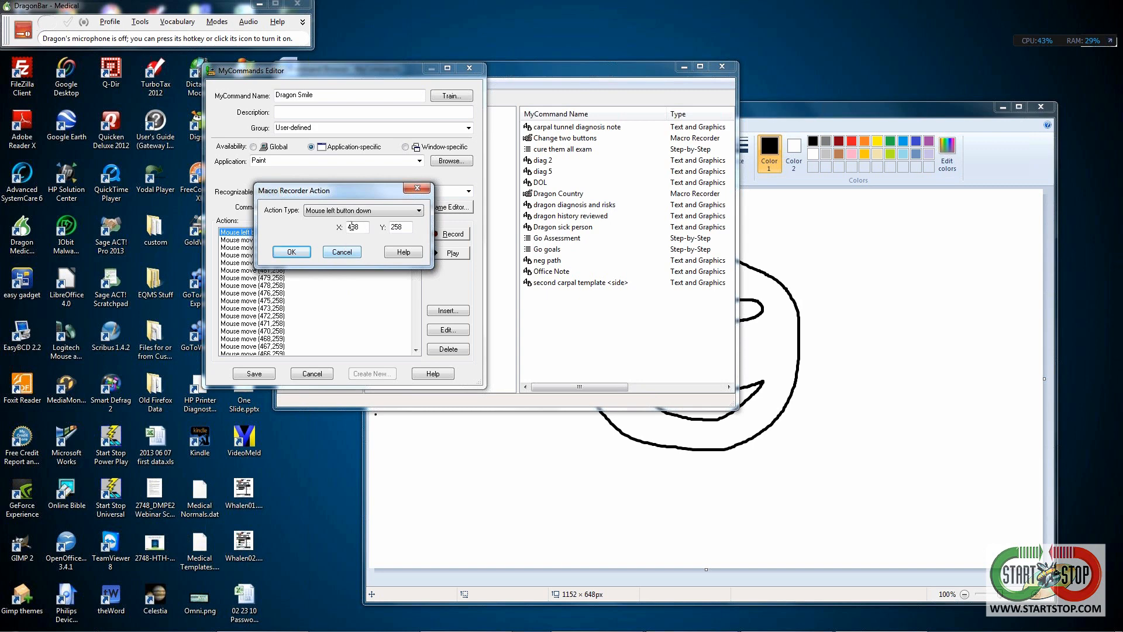
{"action": "left_click", "coordinate": [341, 252]}
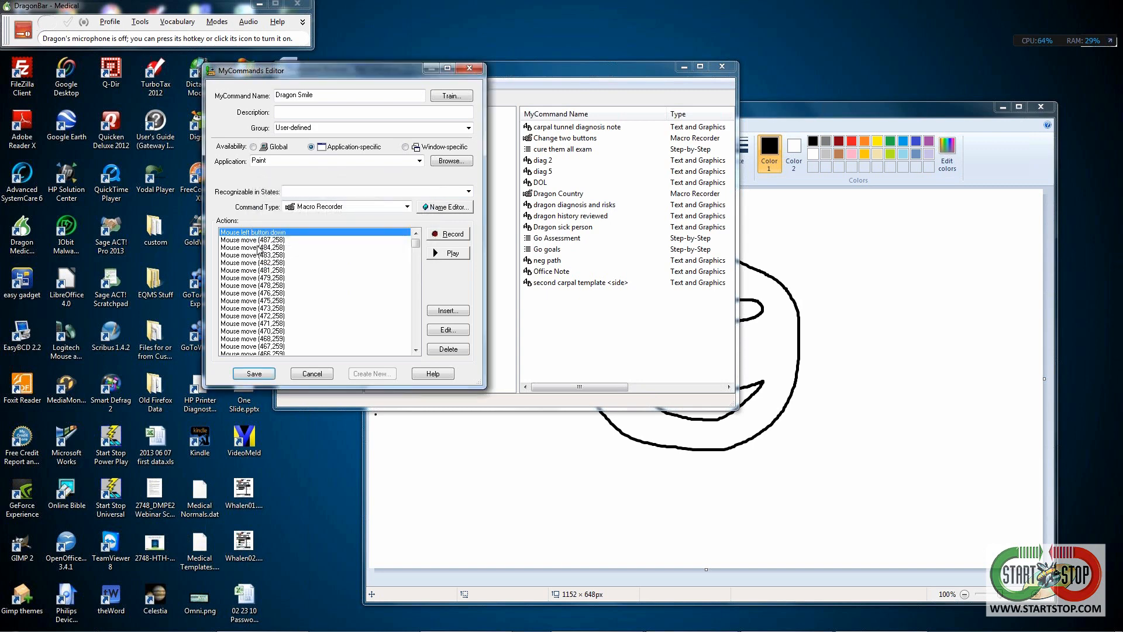
{"action": "left_click_drag", "start_coordinate": [416, 244], "coordinate": [417, 286]}
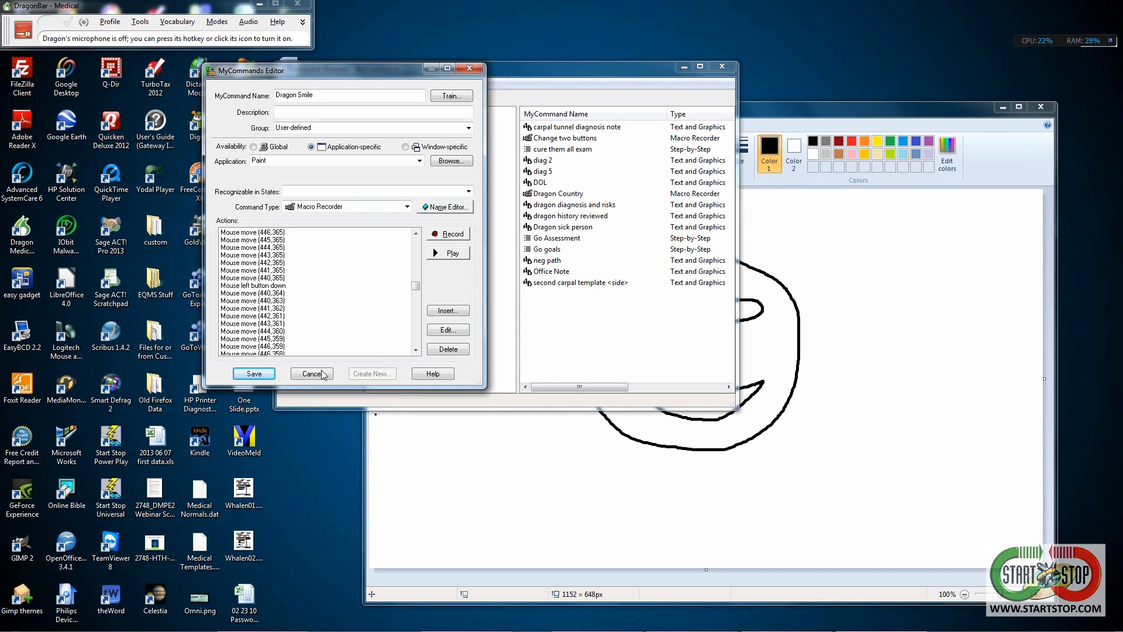
- Save Dragon Smile, start a new Paint image discarding the smiley, and turn the microphone on
{"action": "left_click", "coordinate": [255, 373]}
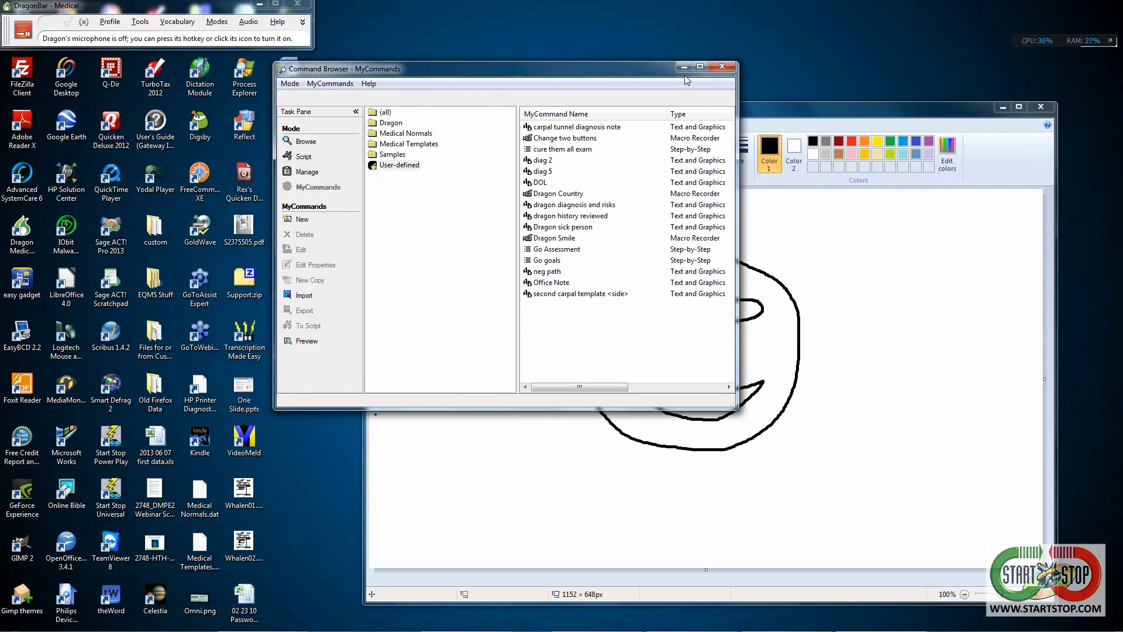
{"action": "left_click", "coordinate": [683, 66]}
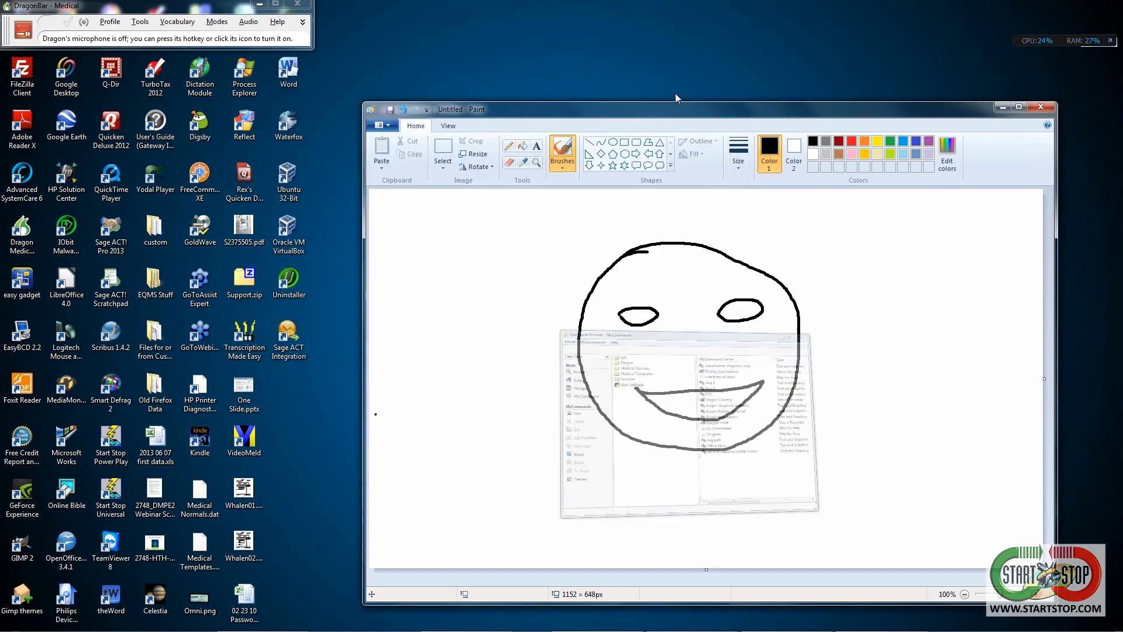
{"action": "left_click", "coordinate": [390, 128]}
{"action": "left_click", "coordinate": [394, 146]}
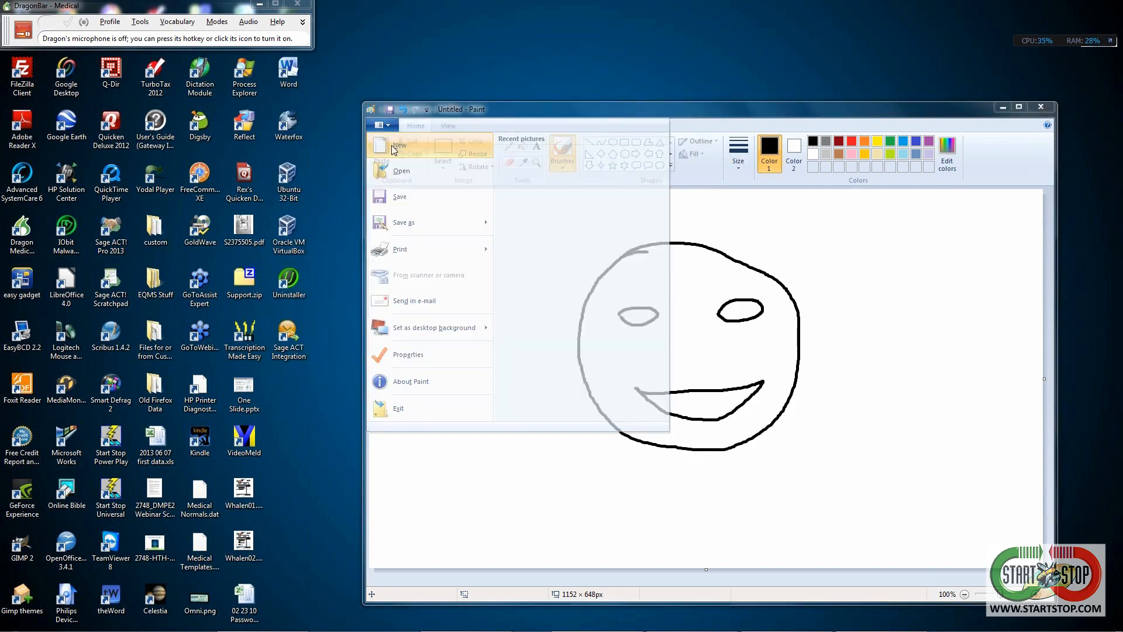
{"action": "left_click", "coordinate": [725, 360]}
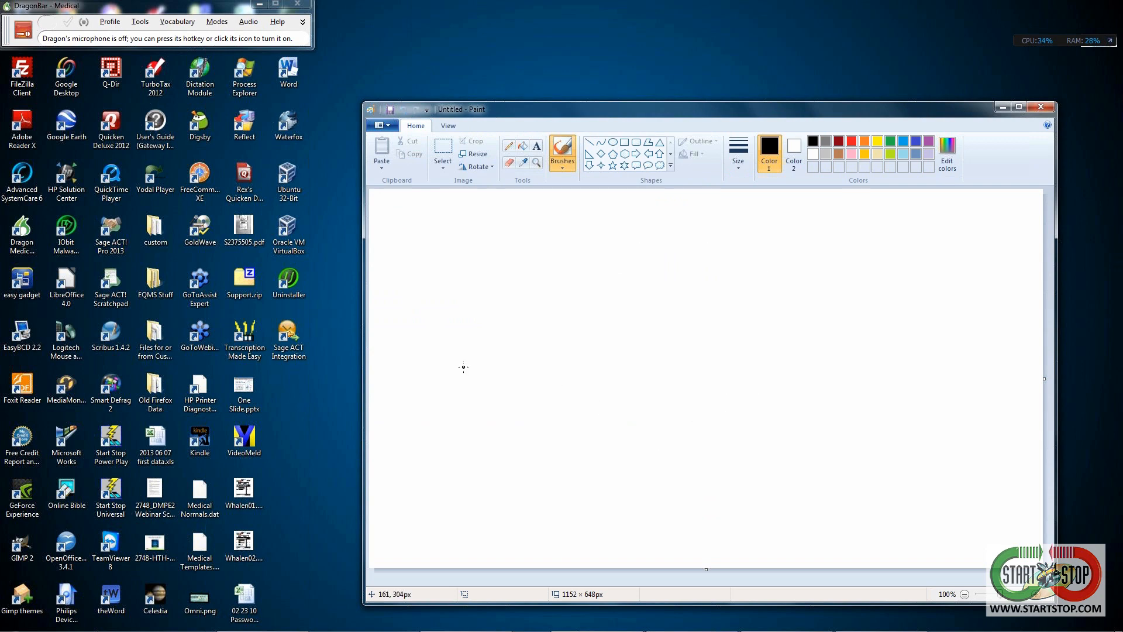
{"action": "key", "text": "KP_Add"}
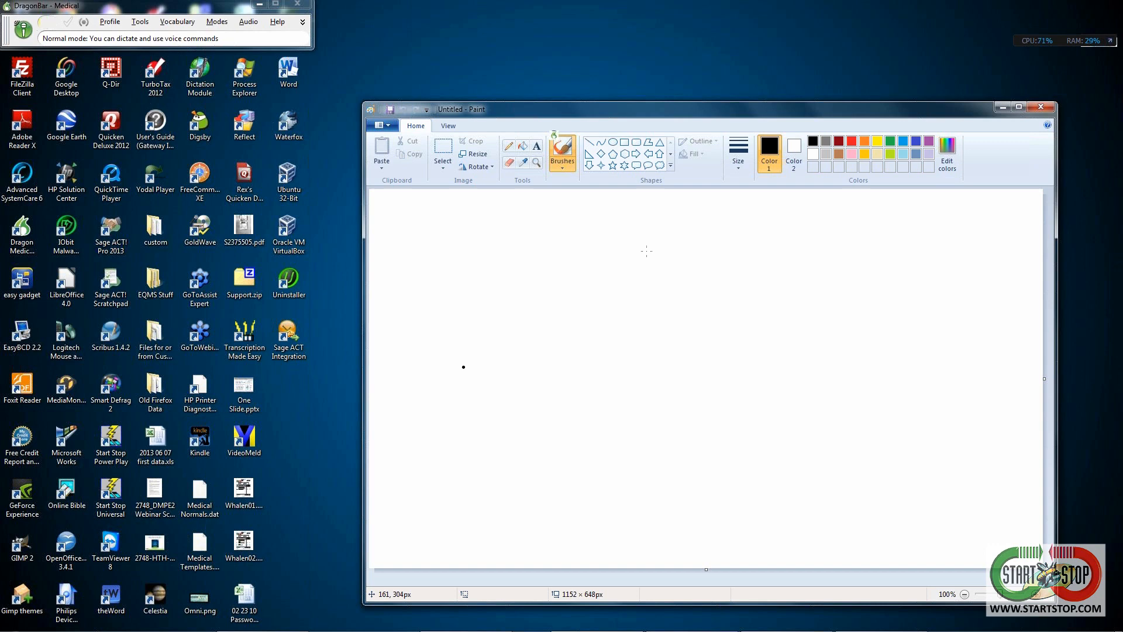
- Draw the smiley face again in Paint: circle outline, two eyes, smile and upper lip
{"action": "mouse_move", "coordinate": [626, 255]}
{"action": "left_mouse_down"}
{"action": "mouse_move", "coordinate": [580, 316]}
{"action": "mouse_move", "coordinate": [594, 403]}
{"action": "mouse_move", "coordinate": [623, 434]}
{"action": "mouse_move", "coordinate": [671, 446]}
{"action": "mouse_move", "coordinate": [717, 449]}
{"action": "mouse_move", "coordinate": [776, 418]}
{"action": "mouse_move", "coordinate": [797, 345]}
{"action": "mouse_move", "coordinate": [798, 301]}
{"action": "mouse_move", "coordinate": [784, 282]}
{"action": "mouse_move", "coordinate": [698, 245]}
{"action": "mouse_move", "coordinate": [624, 254]}
{"action": "left_mouse_up"}
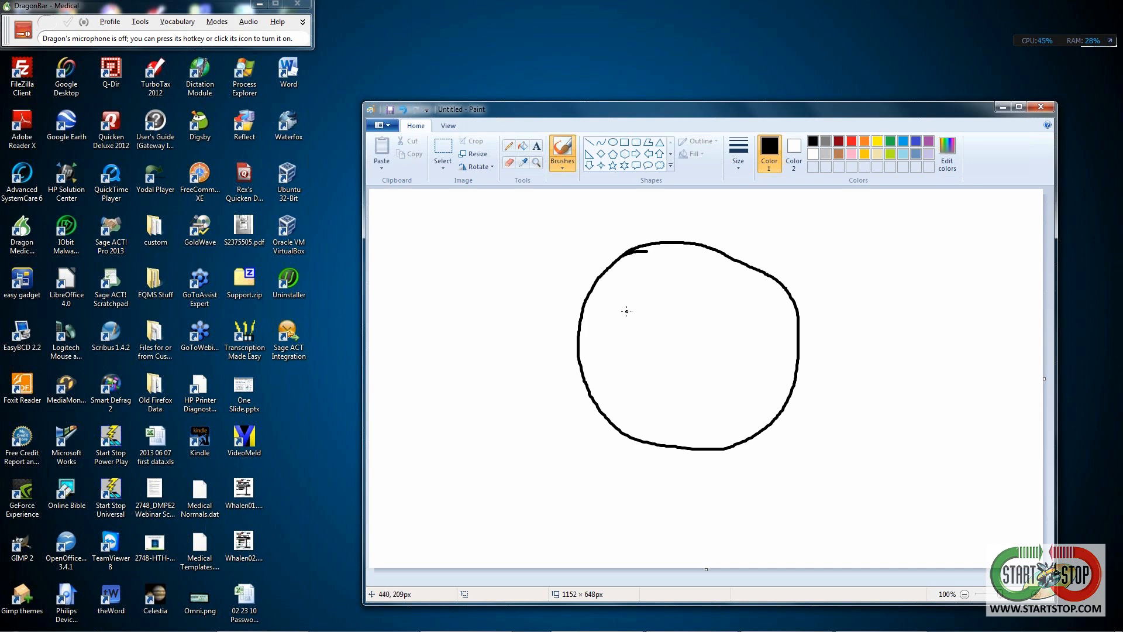
{"action": "mouse_move", "coordinate": [618, 314]}
{"action": "left_mouse_down"}
{"action": "mouse_move", "coordinate": [657, 313]}
{"action": "mouse_move", "coordinate": [635, 324]}
{"action": "mouse_move", "coordinate": [619, 315]}
{"action": "left_mouse_up"}
{"action": "mouse_move", "coordinate": [718, 311]}
{"action": "left_mouse_down"}
{"action": "mouse_move", "coordinate": [742, 298]}
{"action": "mouse_move", "coordinate": [762, 306]}
{"action": "mouse_move", "coordinate": [746, 320]}
{"action": "mouse_move", "coordinate": [718, 314]}
{"action": "left_mouse_up"}
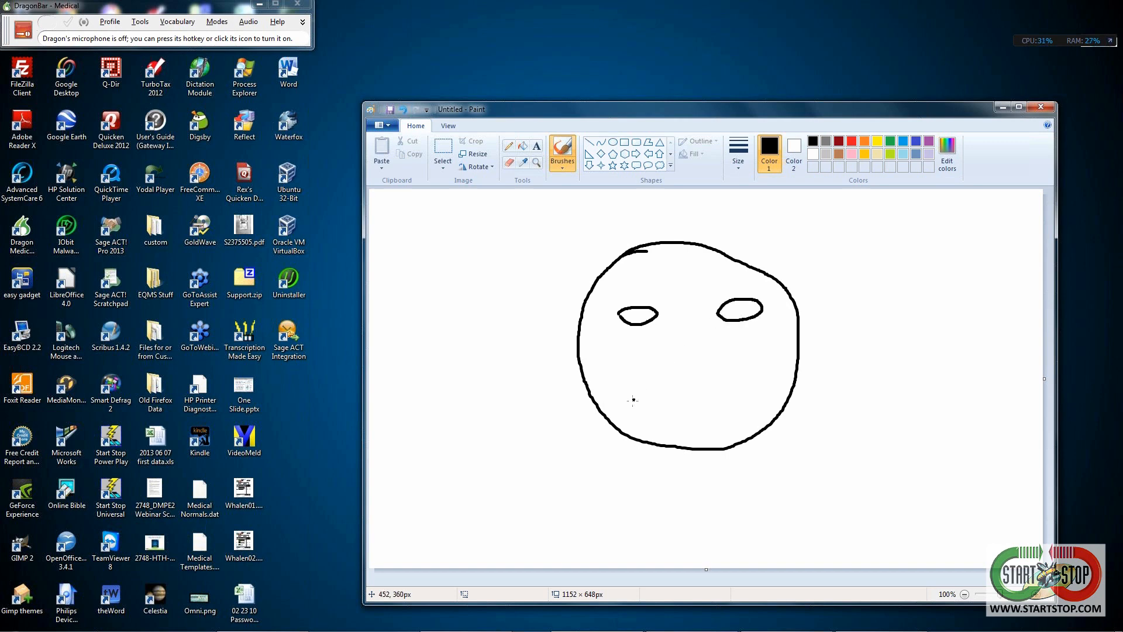
{"action": "mouse_move", "coordinate": [635, 389]}
{"action": "left_mouse_down"}
{"action": "mouse_move", "coordinate": [712, 419]}
{"action": "mouse_move", "coordinate": [761, 381]}
{"action": "left_mouse_up"}
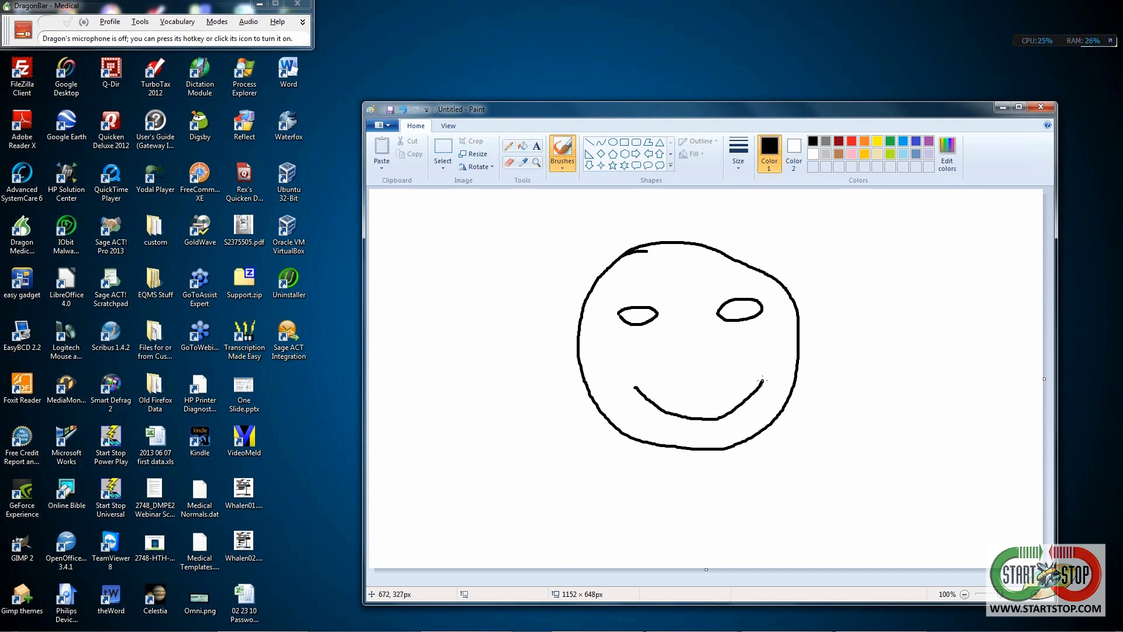
{"action": "left_click_drag", "start_coordinate": [761, 381], "coordinate": [637, 390]}
- Bring the MyCommands browser to the front and open the command list's context menu
{"action": "mouse_move", "coordinate": [445, 628]}
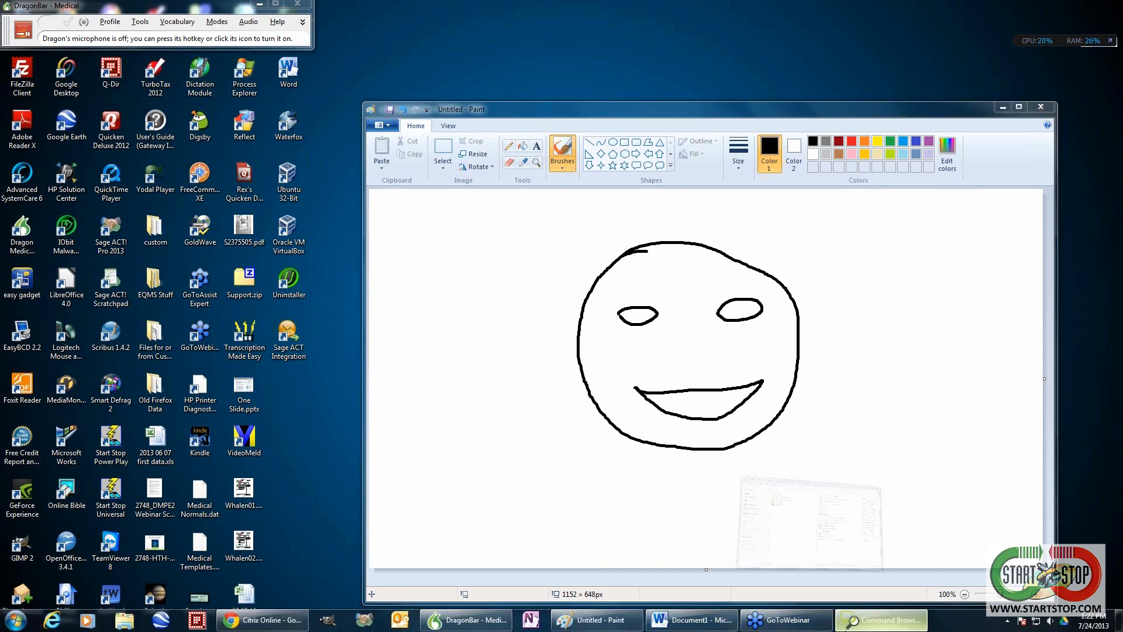
{"action": "left_click", "coordinate": [880, 619]}
{"action": "right_click", "coordinate": [585, 332]}
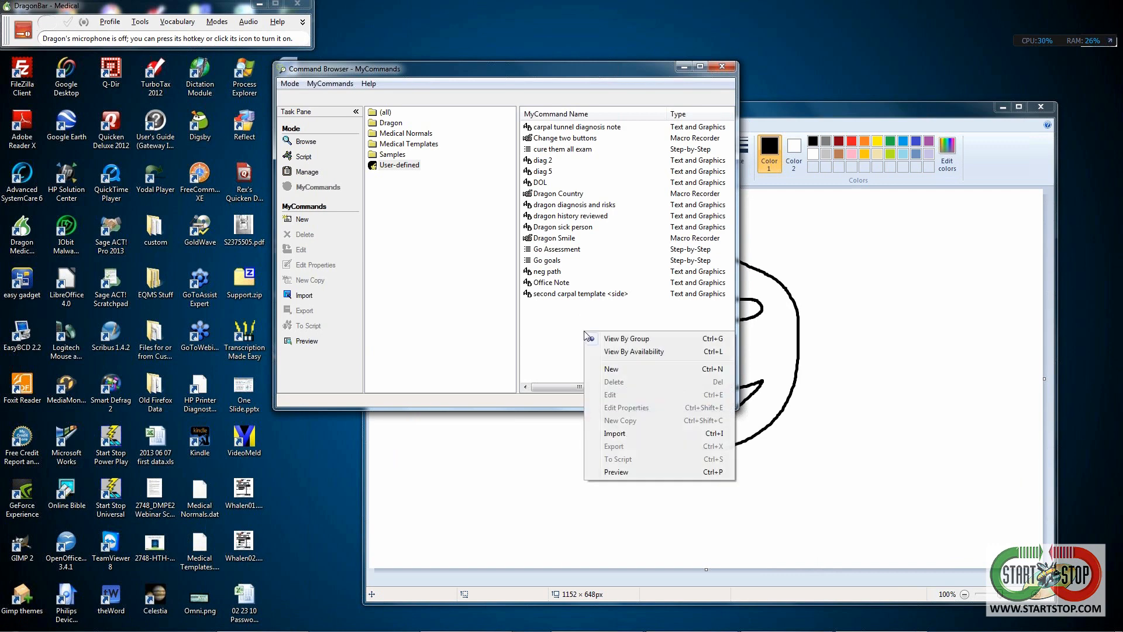
- Create a new MyCommand and enter 'Dragon Smile' as its name
{"action": "left_click", "coordinate": [611, 368]}
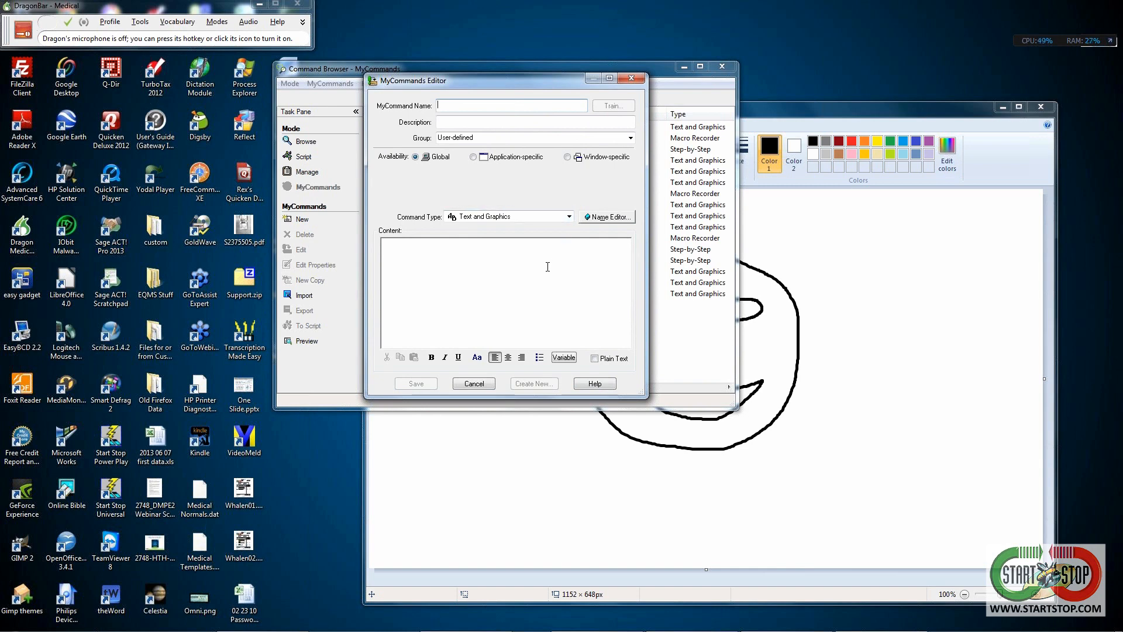
{"action": "type", "text": "Dragon Smile"}
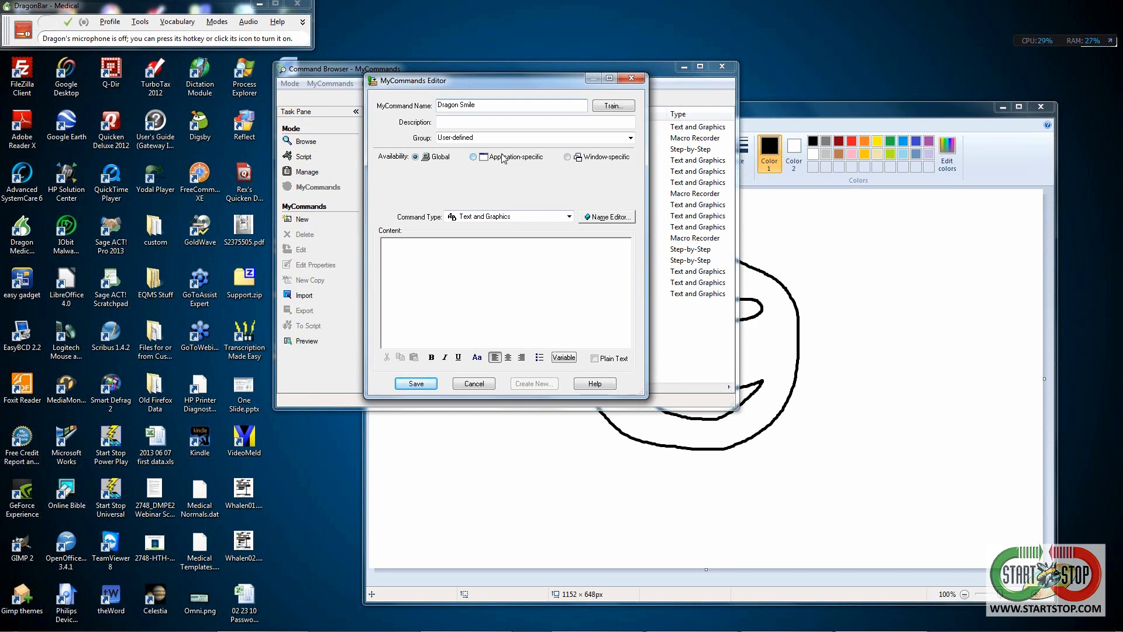
- Make Dragon Smile Application-specific, with Microsoft Word as its application
{"action": "left_click", "coordinate": [473, 158]}
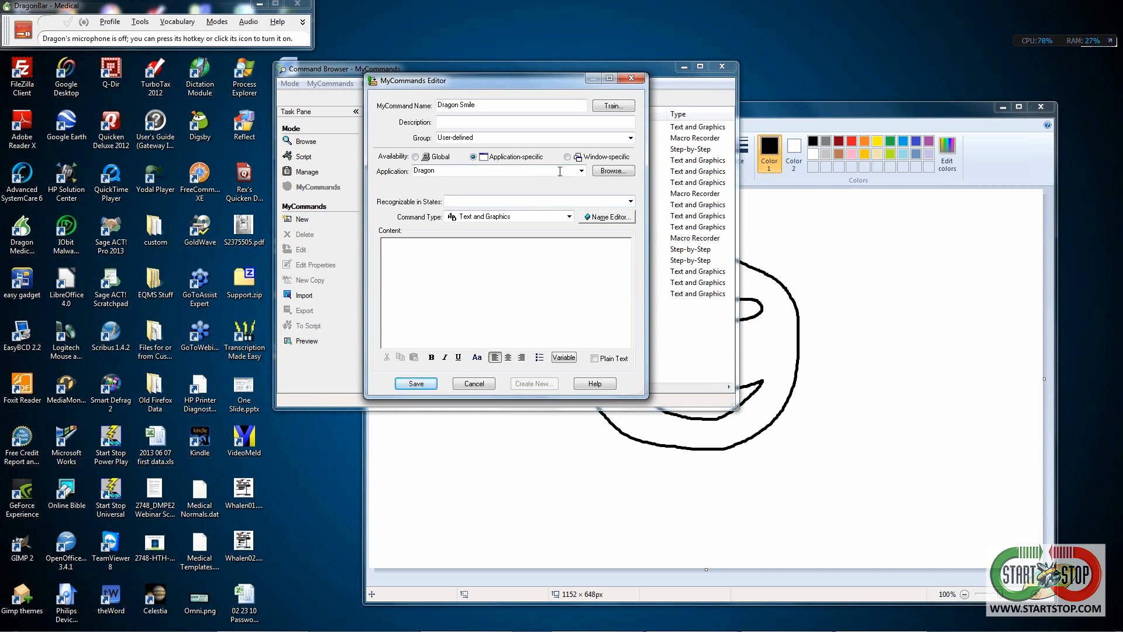
{"action": "left_click", "coordinate": [582, 171]}
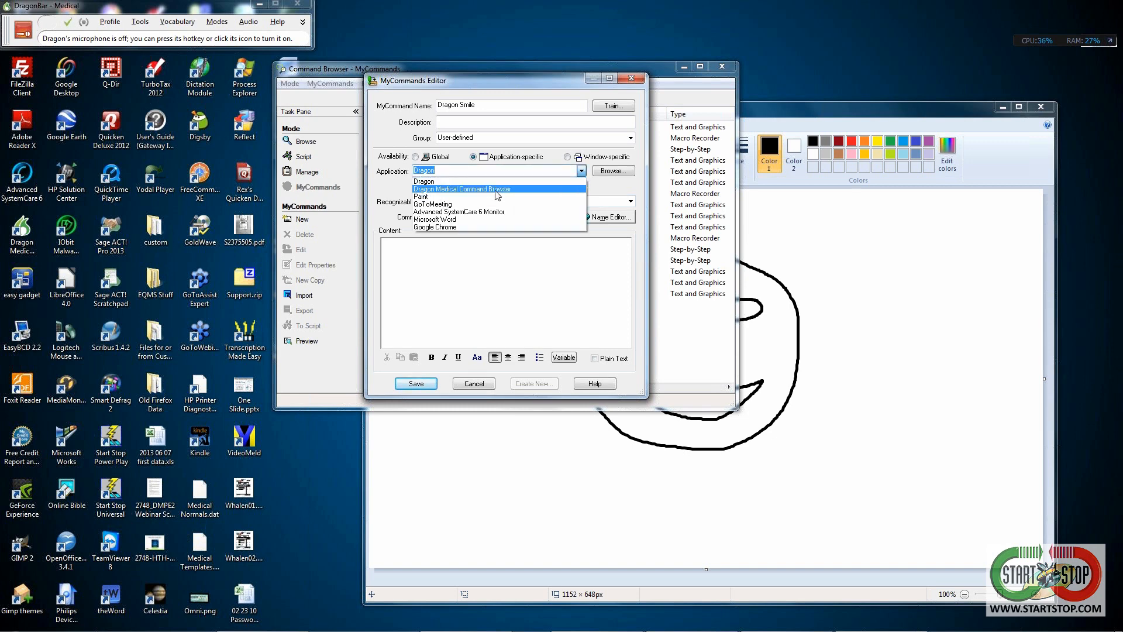
{"action": "left_click", "coordinate": [441, 220]}
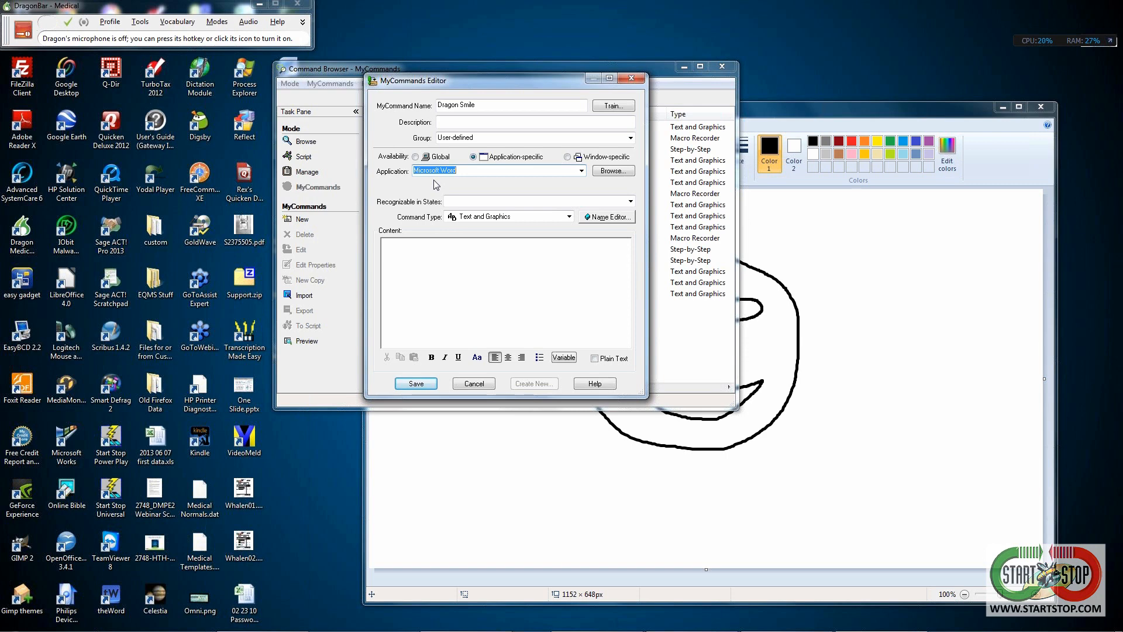
{"action": "left_click", "coordinate": [582, 171]}
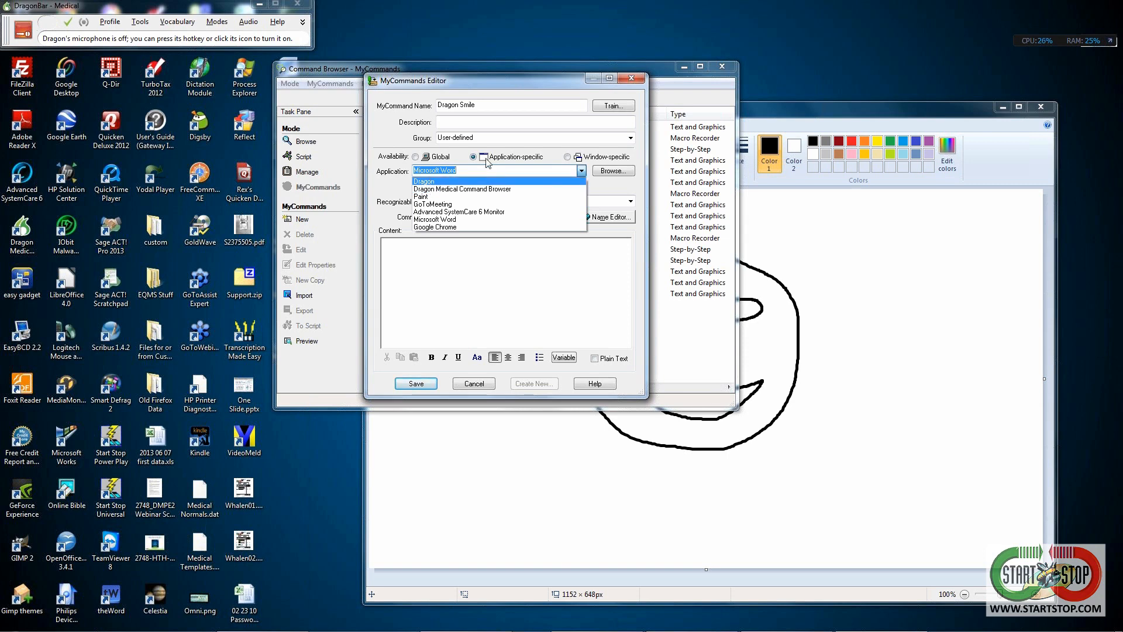
{"action": "left_click", "coordinate": [438, 221]}
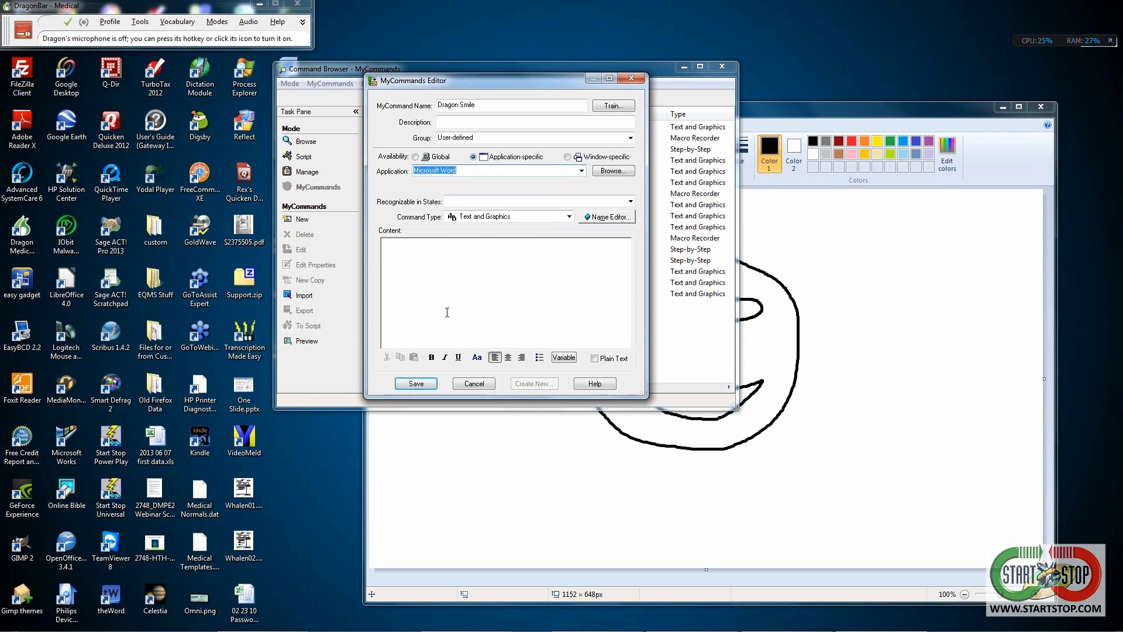
{"action": "left_click", "coordinate": [465, 292]}
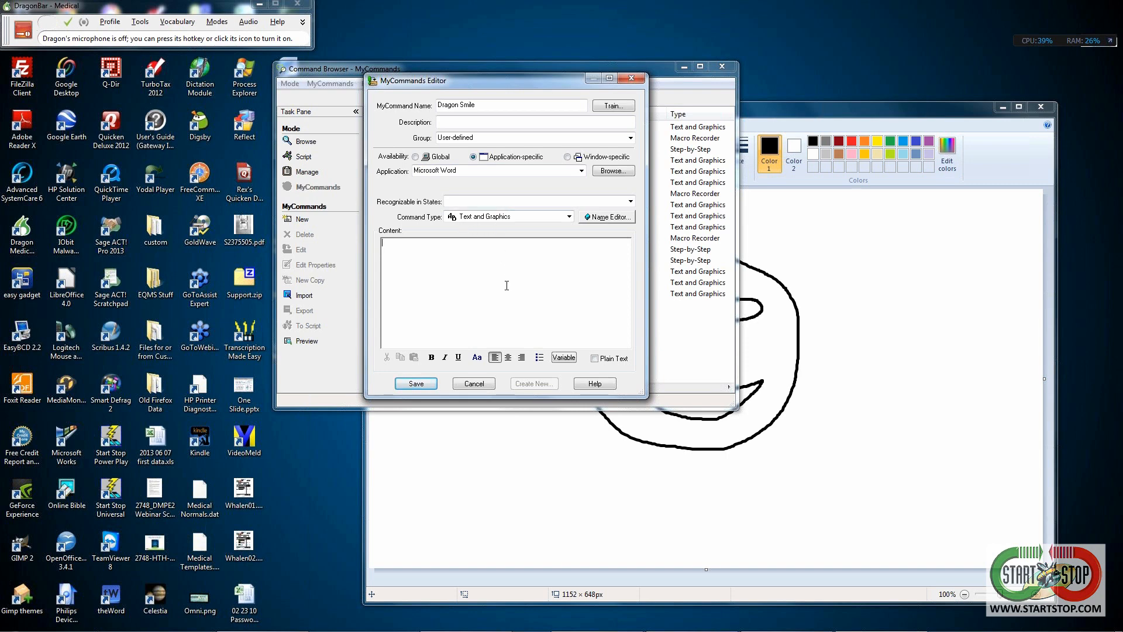
- Enter the content 'I AM SMILING' and make it bold
{"action": "type", "text": "I AM SMILING"}
{"action": "key", "text": "ctrl+a"}
{"action": "key", "text": "ctrl+b"}
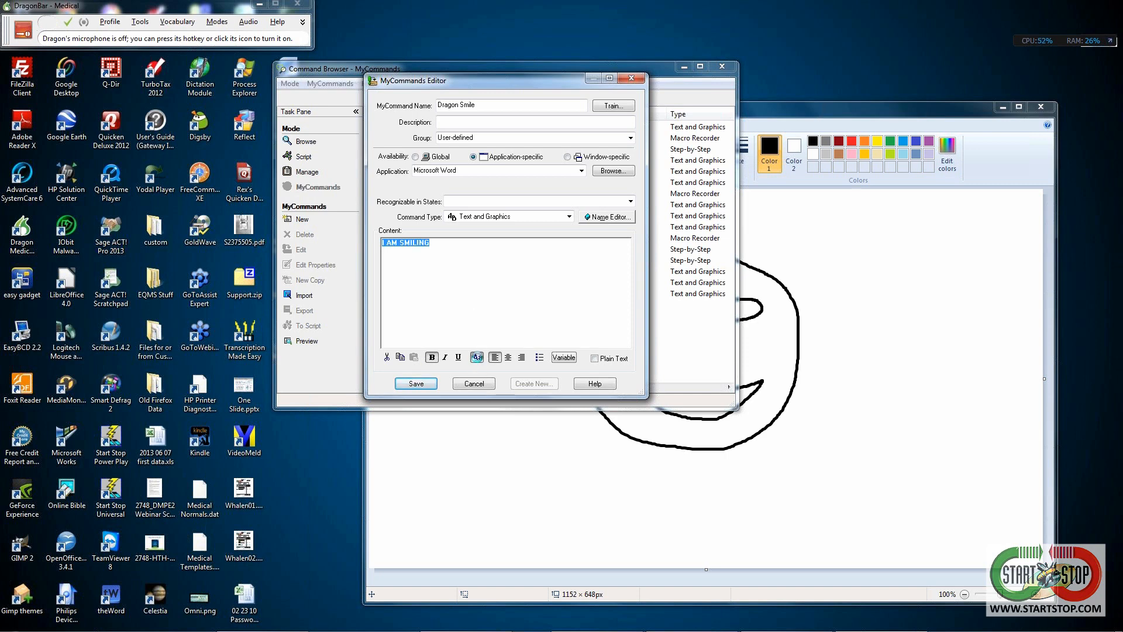
- Set the content font to Baskerville Old Face at size 24 and save the command
{"action": "left_click", "coordinate": [477, 355]}
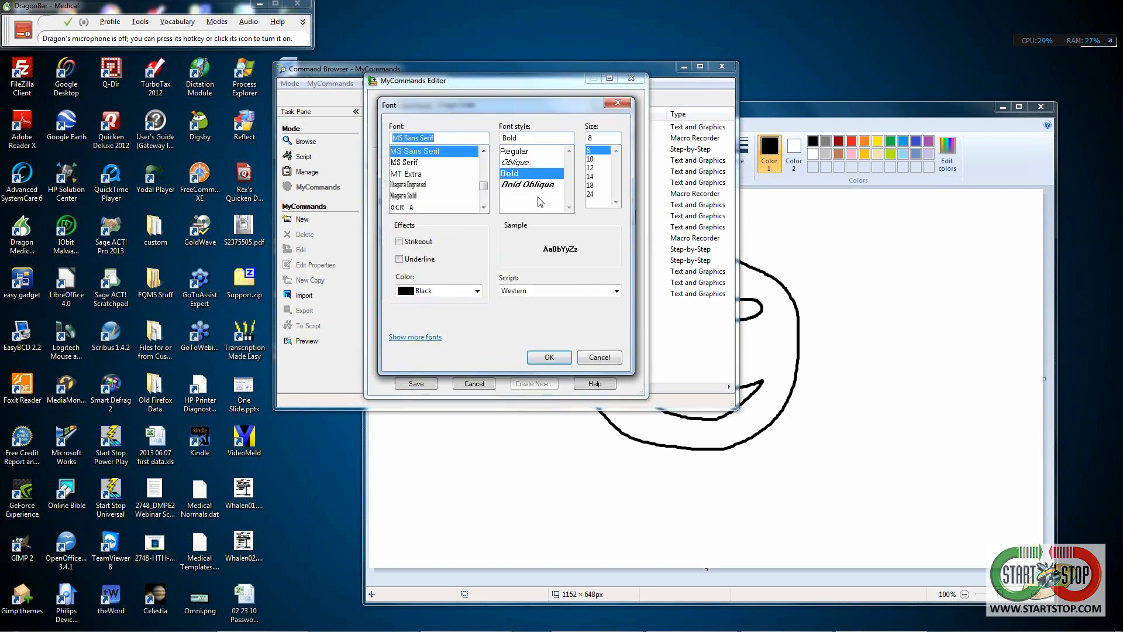
{"action": "left_click", "coordinate": [590, 193]}
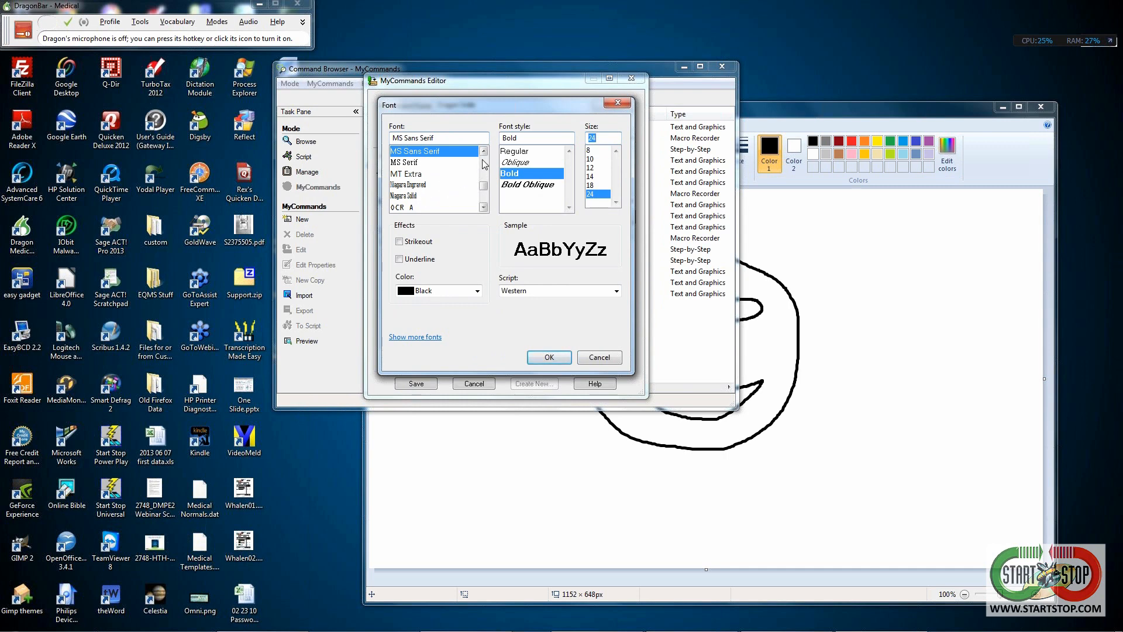
{"action": "left_click", "coordinate": [447, 137]}
{"action": "type", "text": "a"}
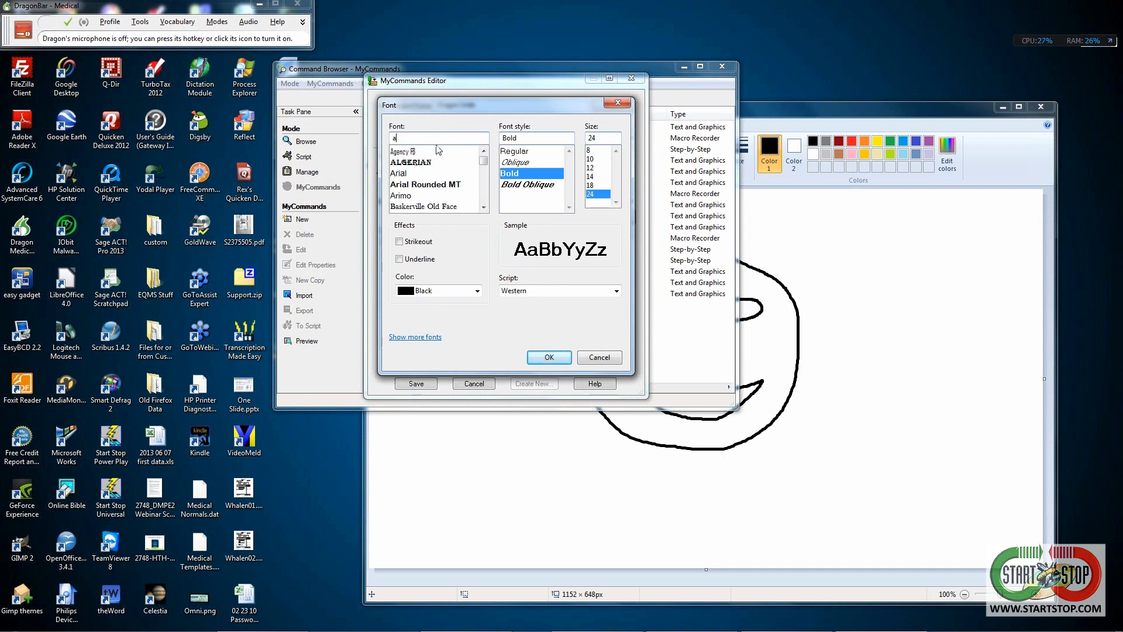
{"action": "left_click", "coordinate": [417, 206]}
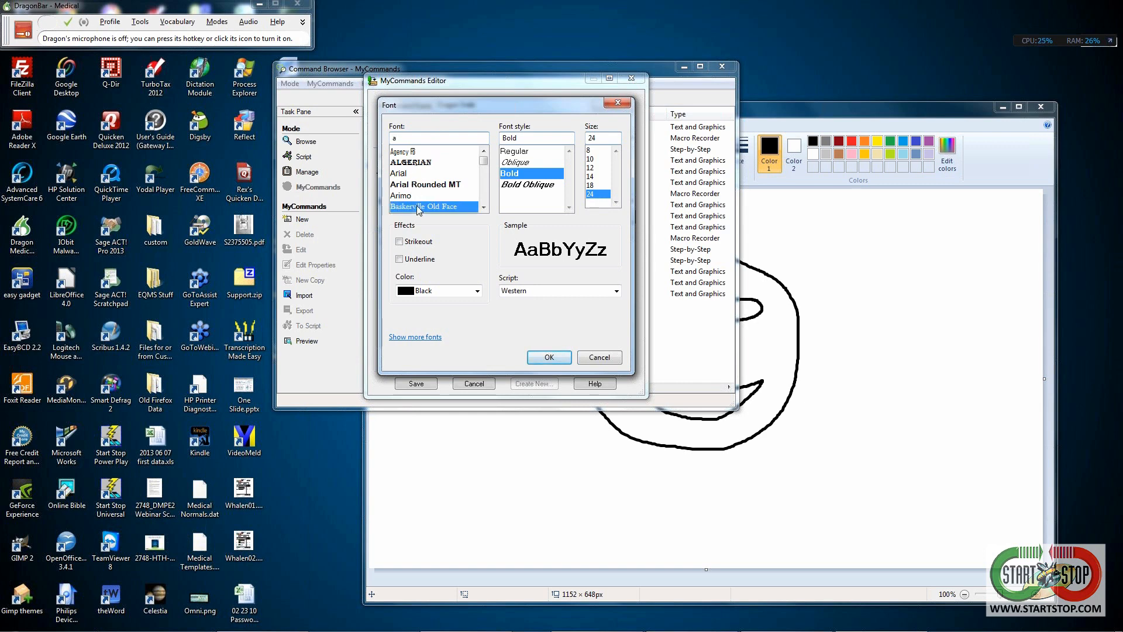
{"action": "left_click", "coordinate": [547, 357]}
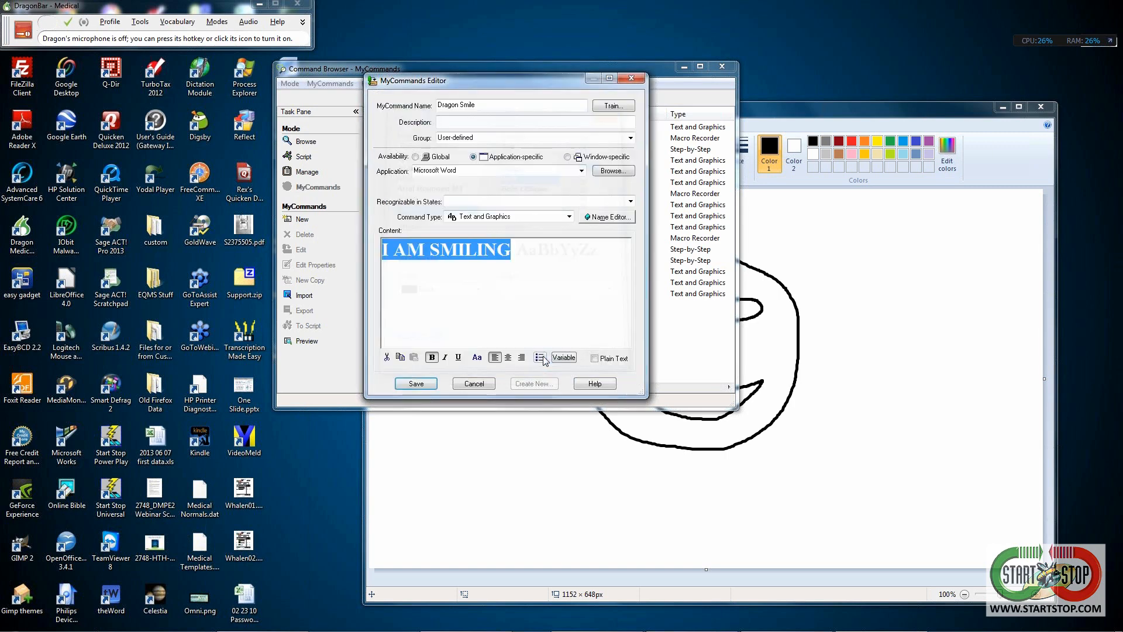
{"action": "left_click", "coordinate": [413, 386]}
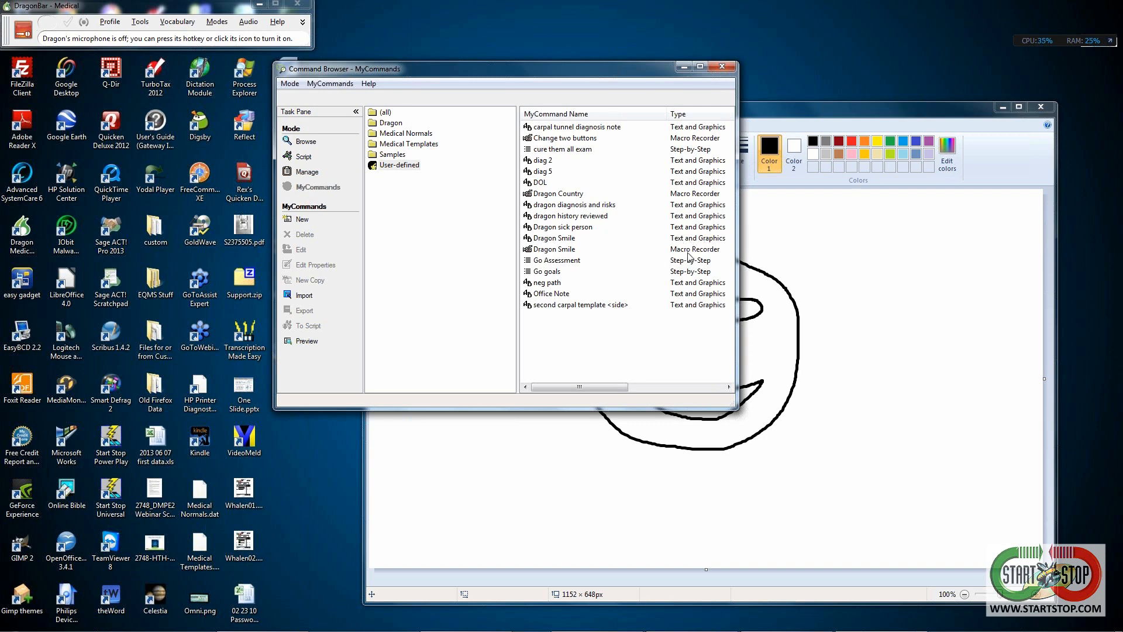
- In the blank Word document, dictate 'Dragon Smile' to insert the formatted line I AM SMILING
{"action": "mouse_move", "coordinate": [475, 628]}
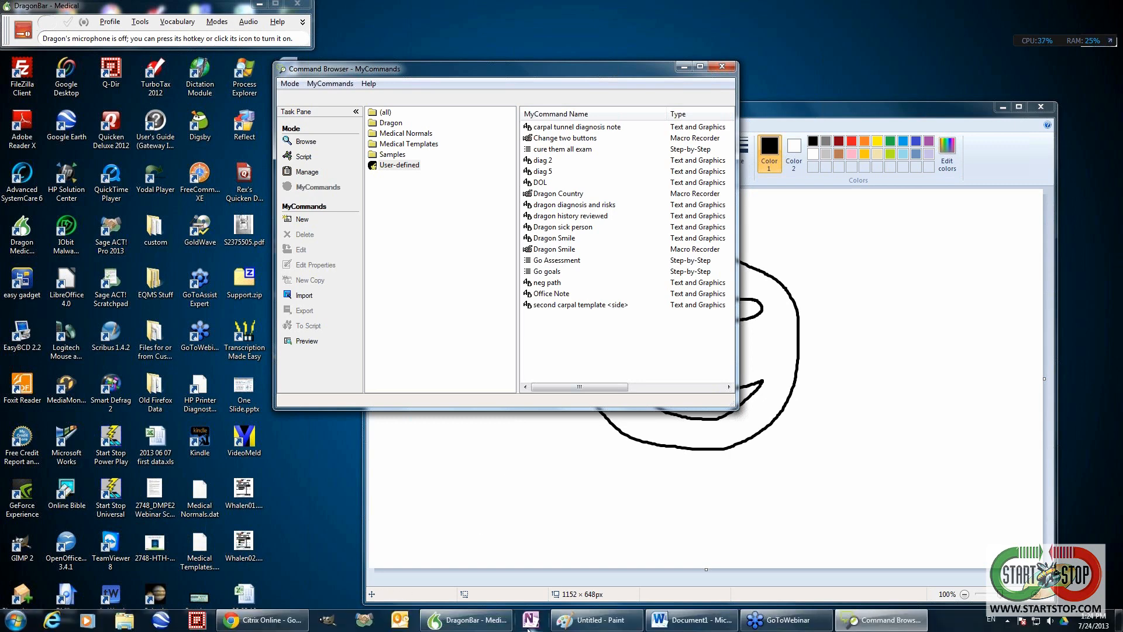
{"action": "left_click", "coordinate": [701, 625]}
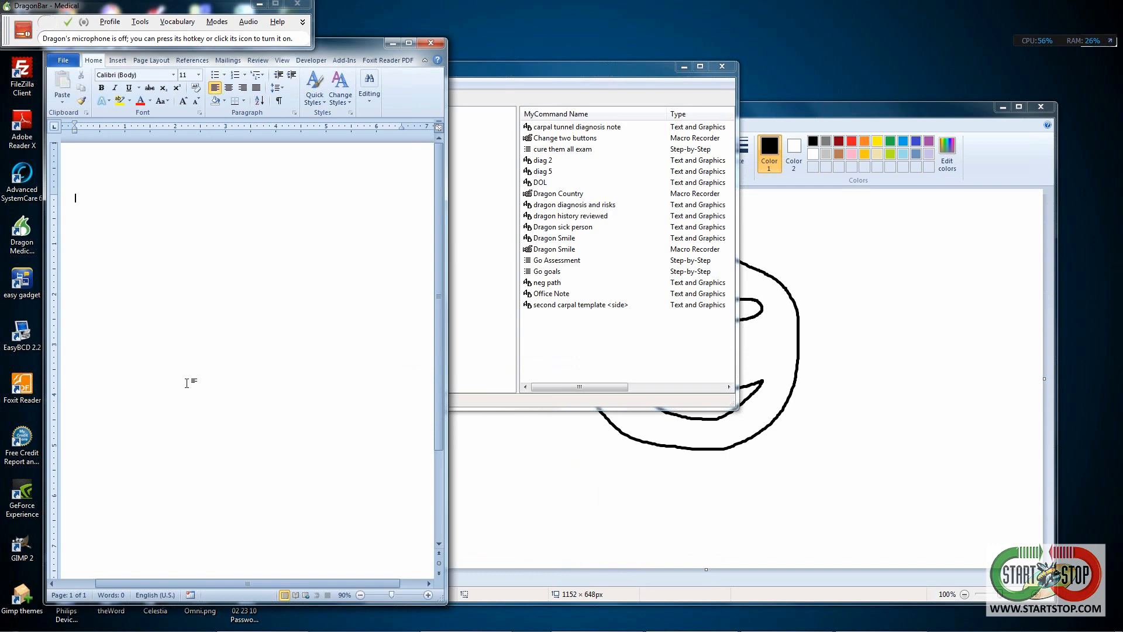
{"action": "key", "text": "KP_Add"}
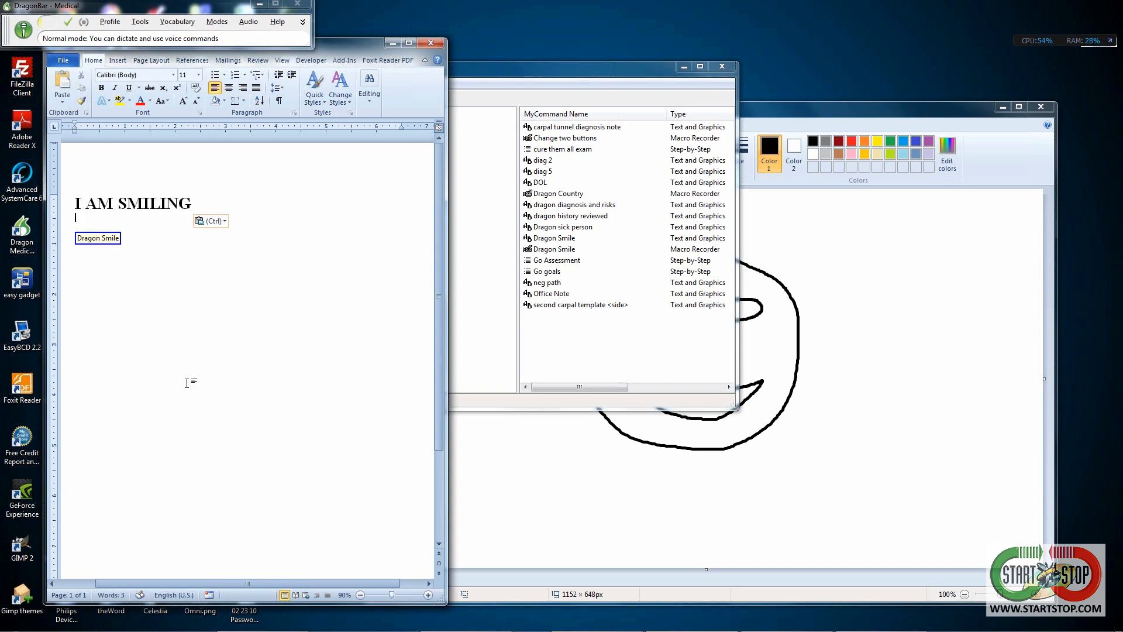
{"action": "key", "text": "KP_Add"}
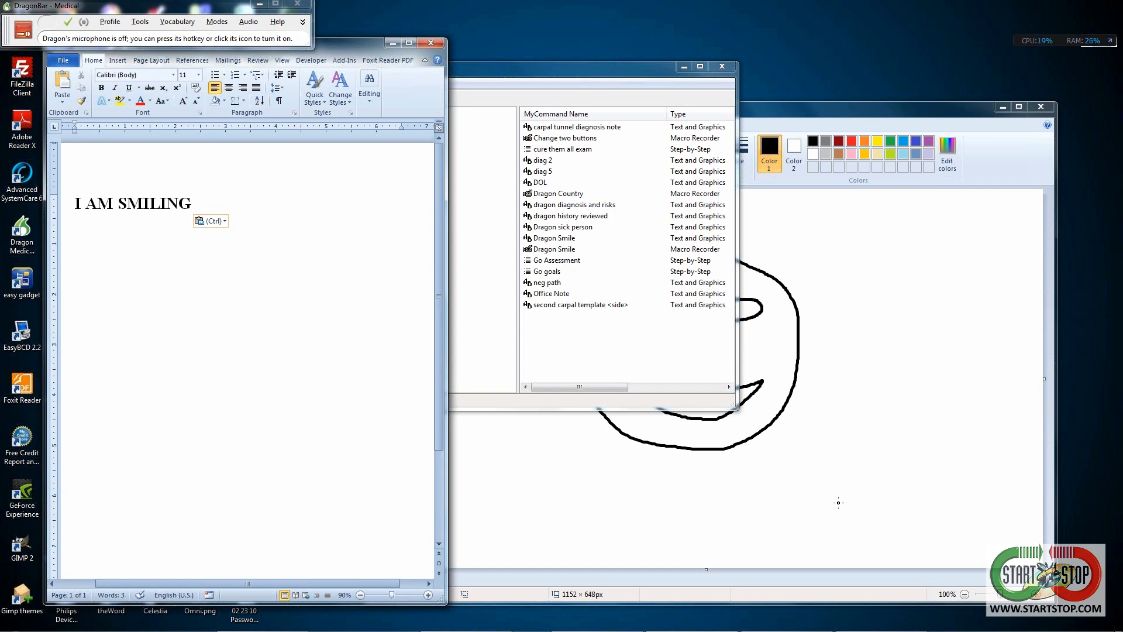
- Bring the Command Browser, now listing both Dragon Smile MyCommands, in front of Word
{"action": "left_click", "coordinate": [600, 330]}
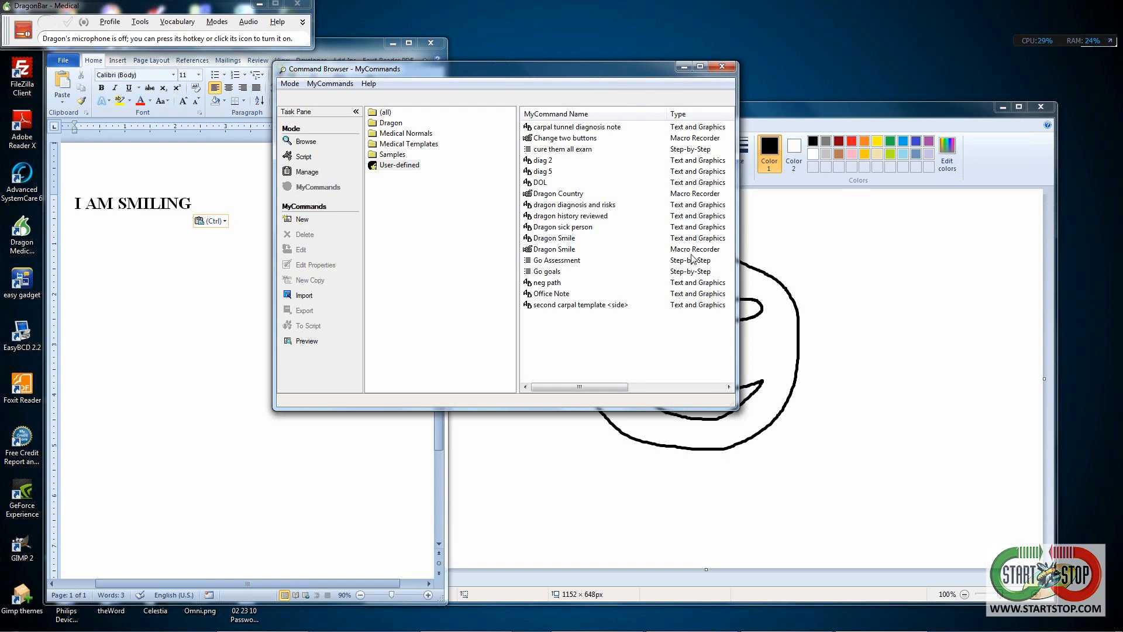
- Minimize the MyCommands Command Browser so Word and the Paint smiley face remain visible
{"action": "left_click", "coordinate": [683, 67]}
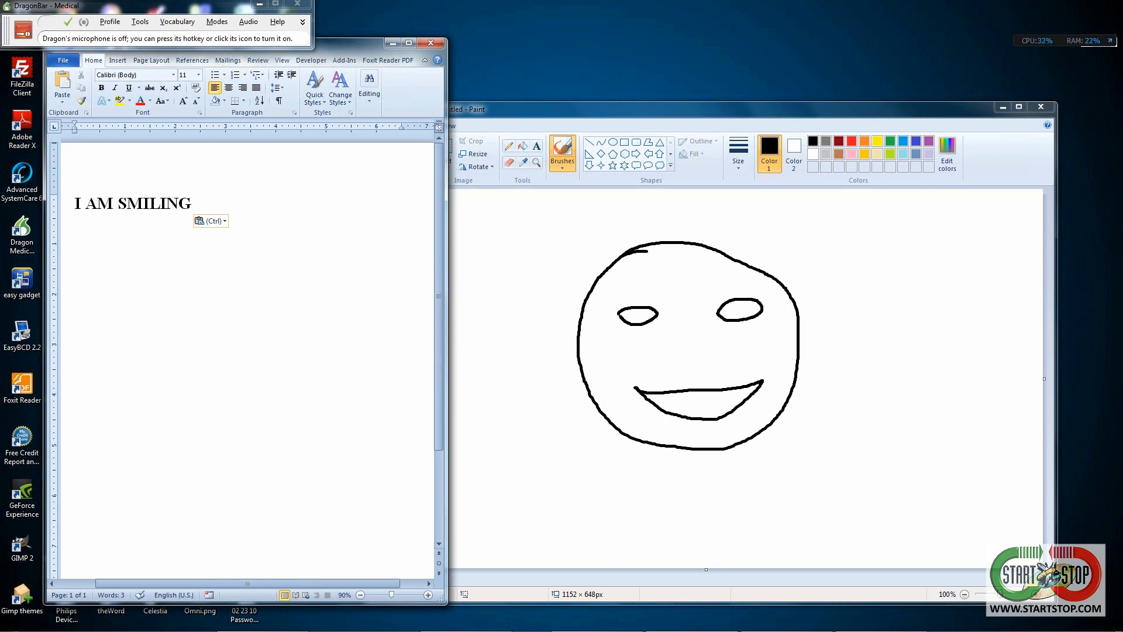
- Bring back the Command Browser listing the MyCommands, then return to the I AM SMILING document
{"action": "mouse_move", "coordinate": [525, 630]}
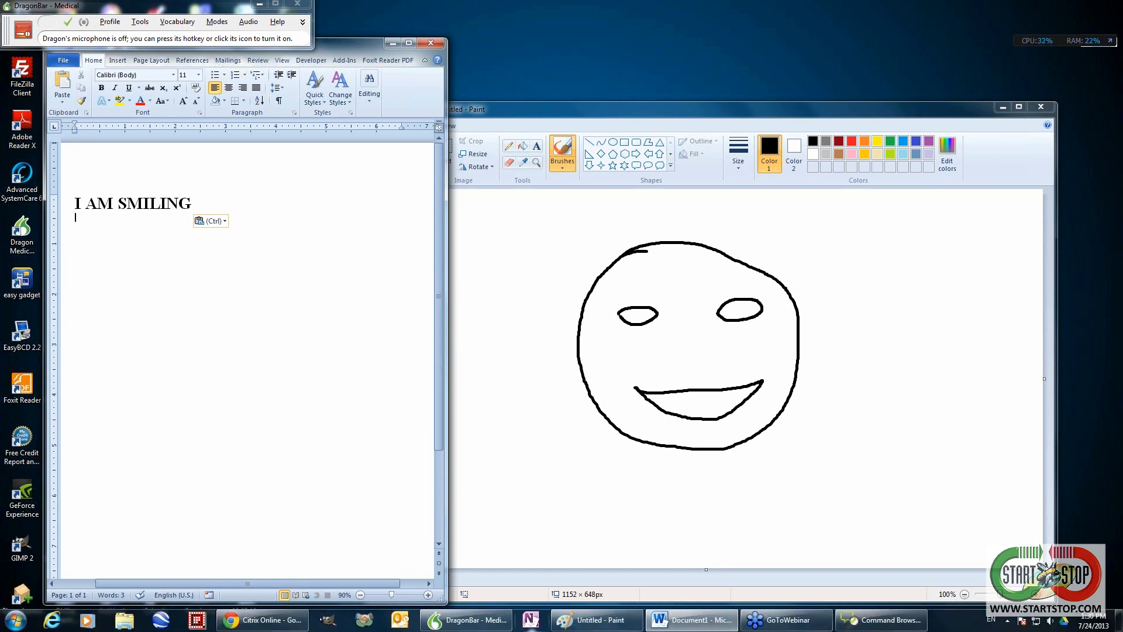
{"action": "left_click", "coordinate": [879, 620]}
{"action": "right_click", "coordinate": [550, 360]}
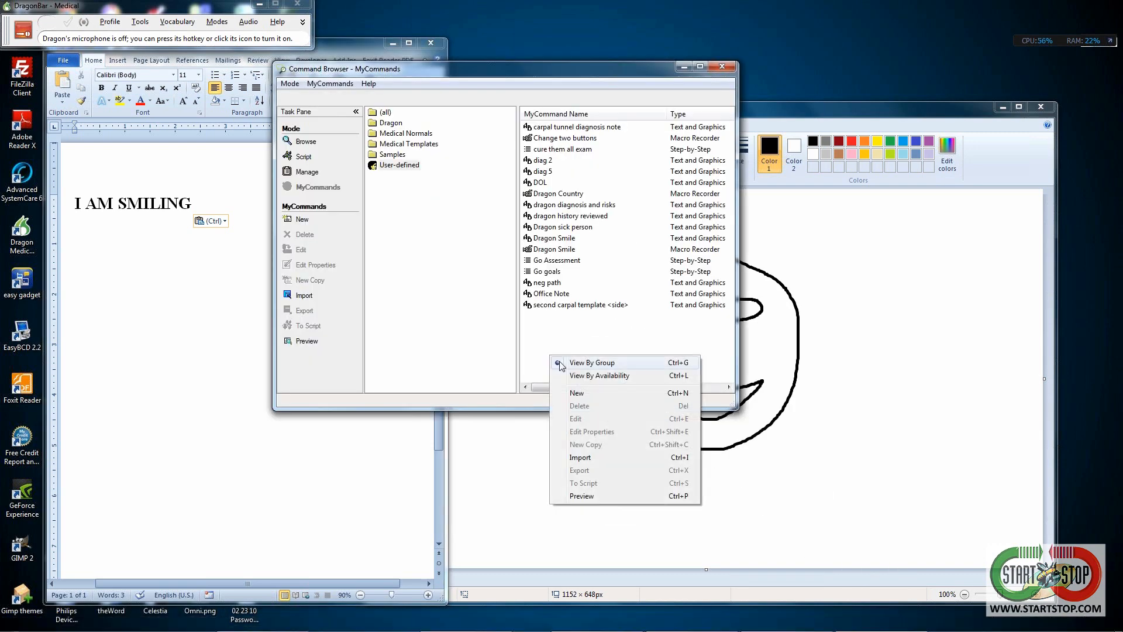
{"action": "left_click", "coordinate": [123, 314]}
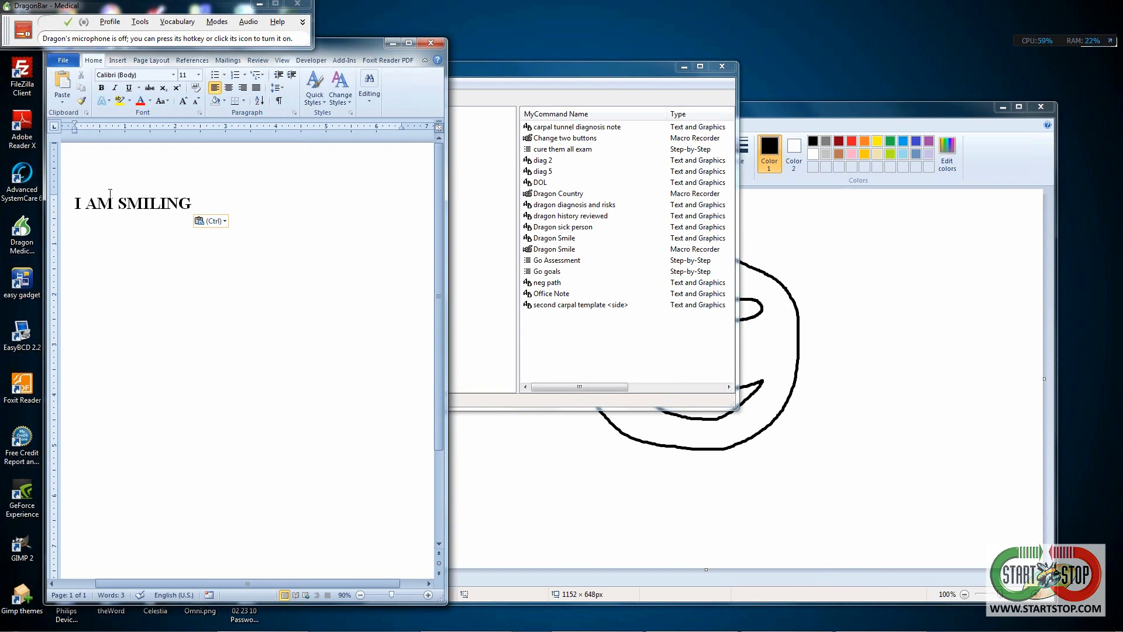
- Add a bold, centred, 24 pt header reading 'This is my Practice's Letterhead'
{"action": "double_click", "coordinate": [129, 178]}
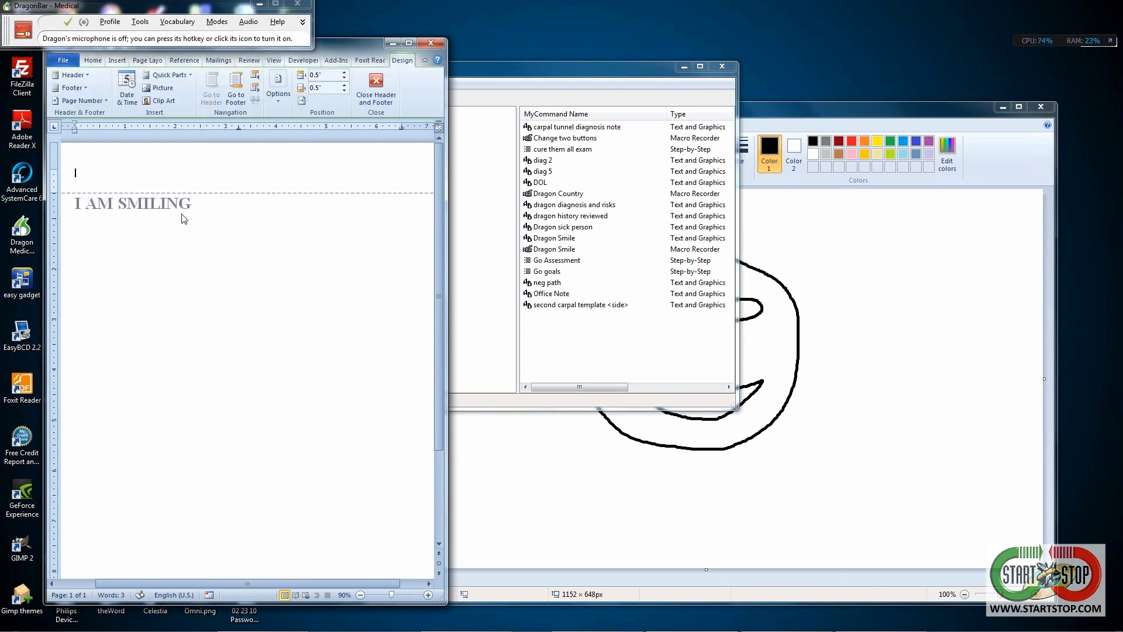
{"action": "type", "text": "This is my Practice's Letterhead"}
{"action": "left_click_drag", "start_coordinate": [174, 172], "coordinate": [74, 173]}
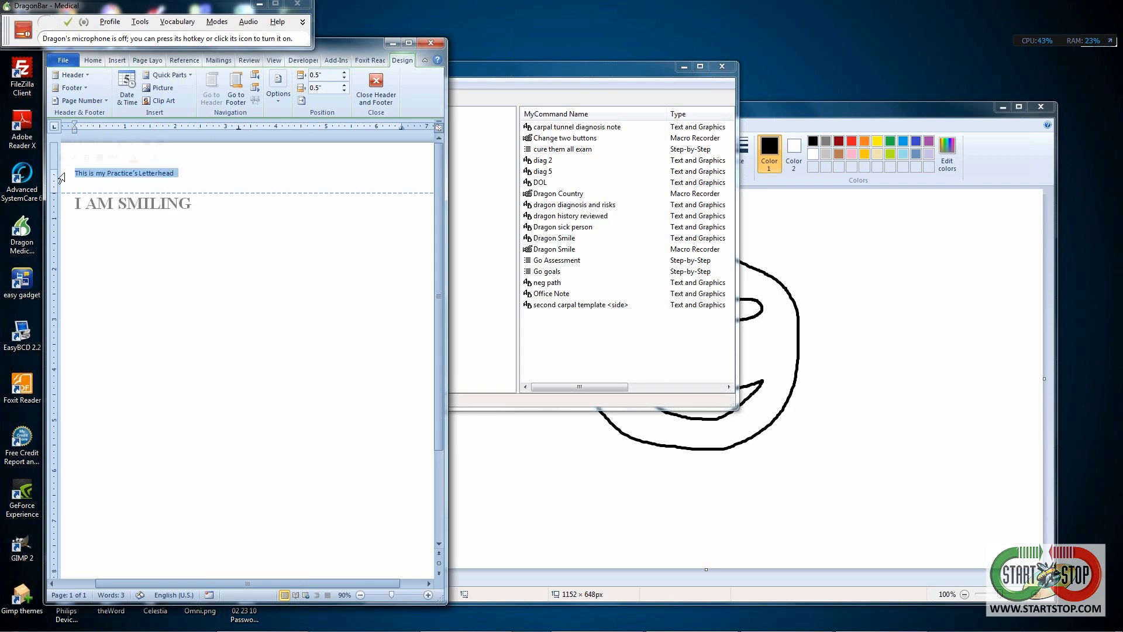
{"action": "left_click", "coordinate": [93, 60]}
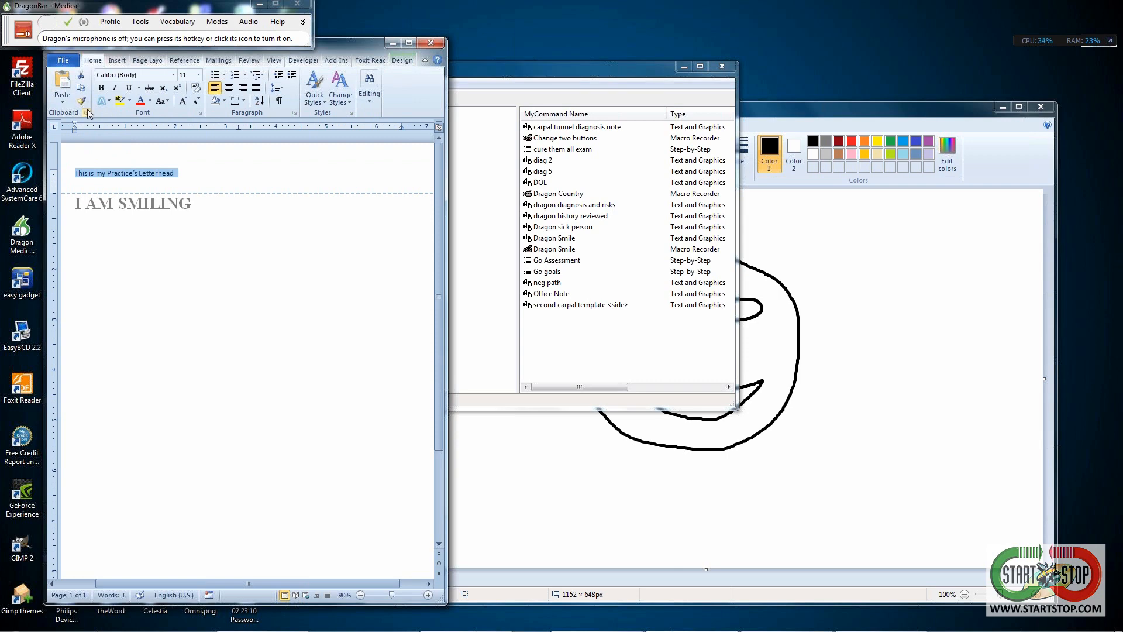
{"action": "left_click", "coordinate": [100, 89]}
{"action": "left_click", "coordinate": [199, 75]}
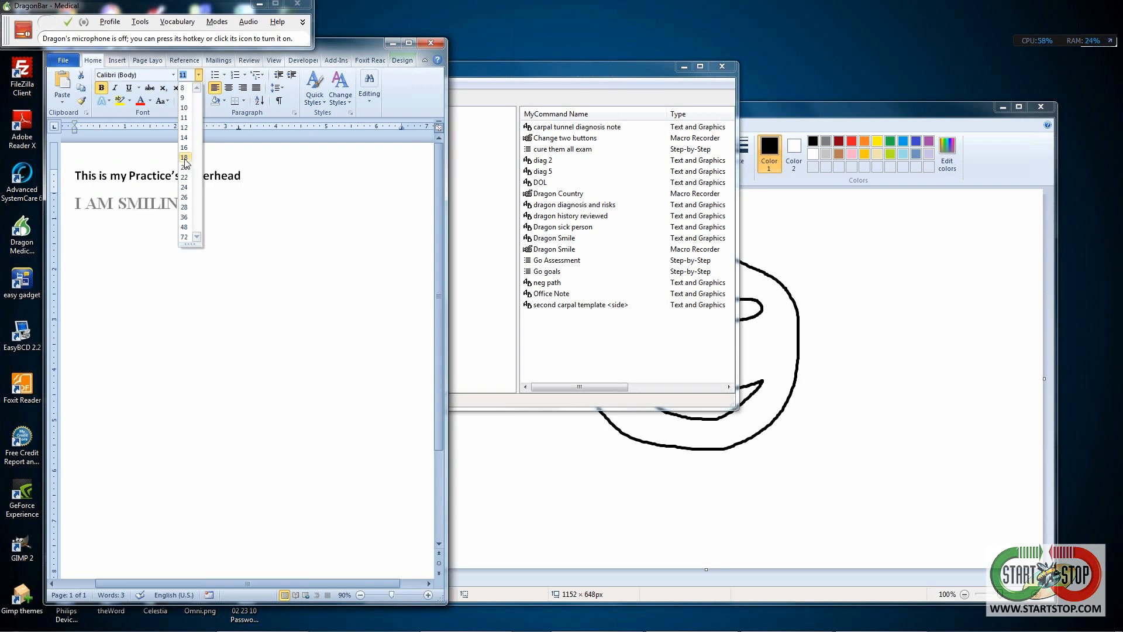
{"action": "left_click", "coordinate": [184, 187]}
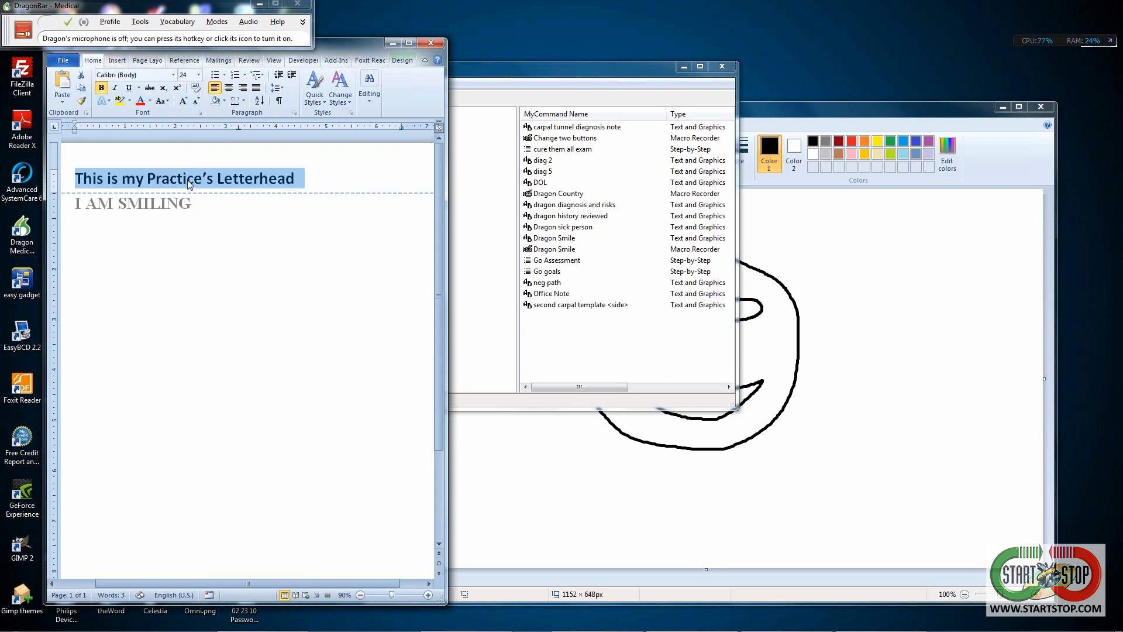
{"action": "left_click", "coordinate": [229, 88]}
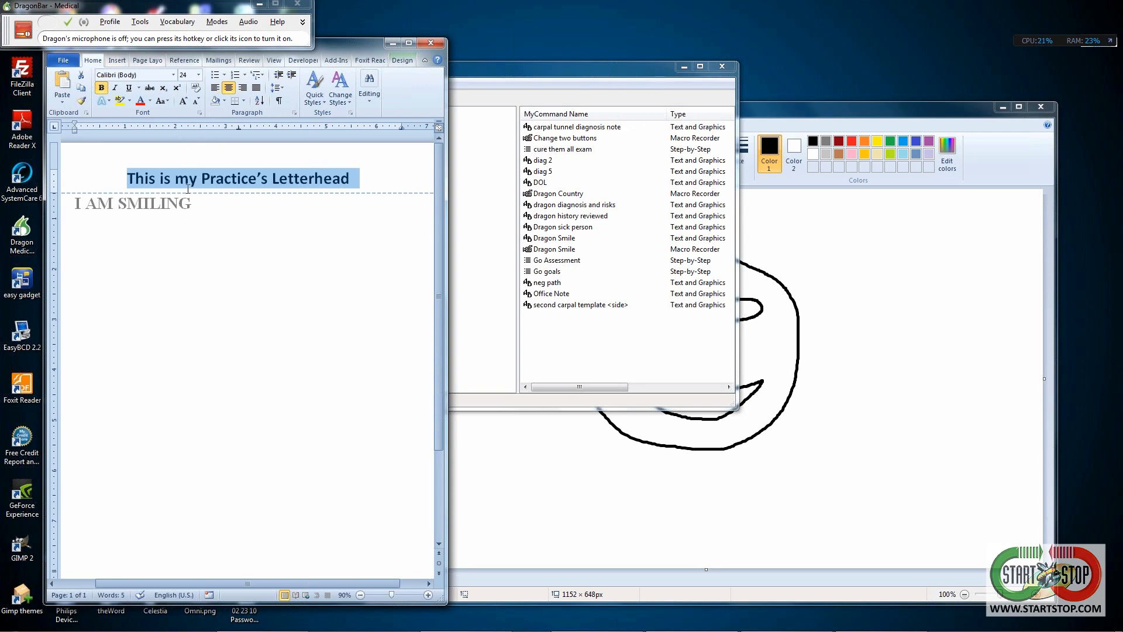
- Return to the body and delete the I AM SMILING line
{"action": "double_click", "coordinate": [204, 211]}
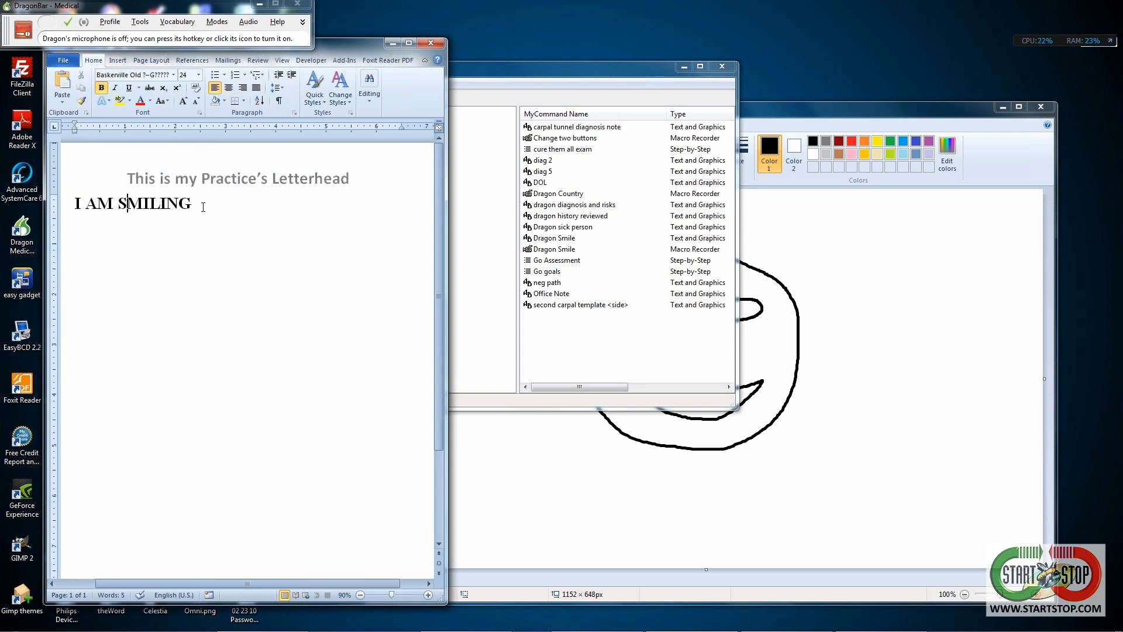
{"action": "left_click_drag", "start_coordinate": [202, 206], "coordinate": [36, 209]}
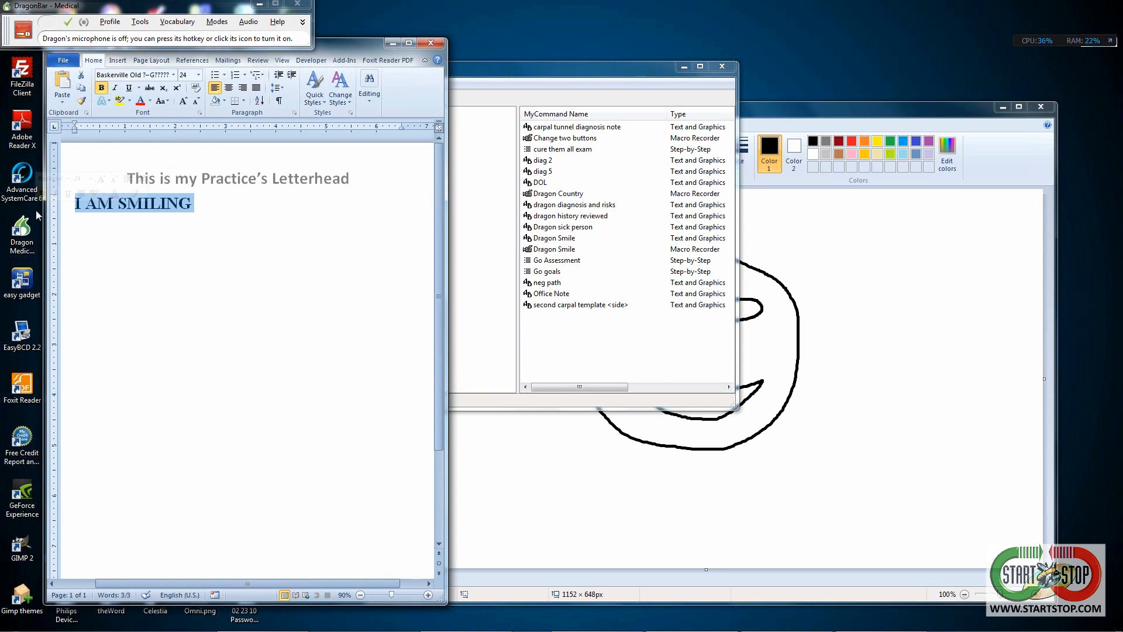
{"action": "key", "text": "Delete"}
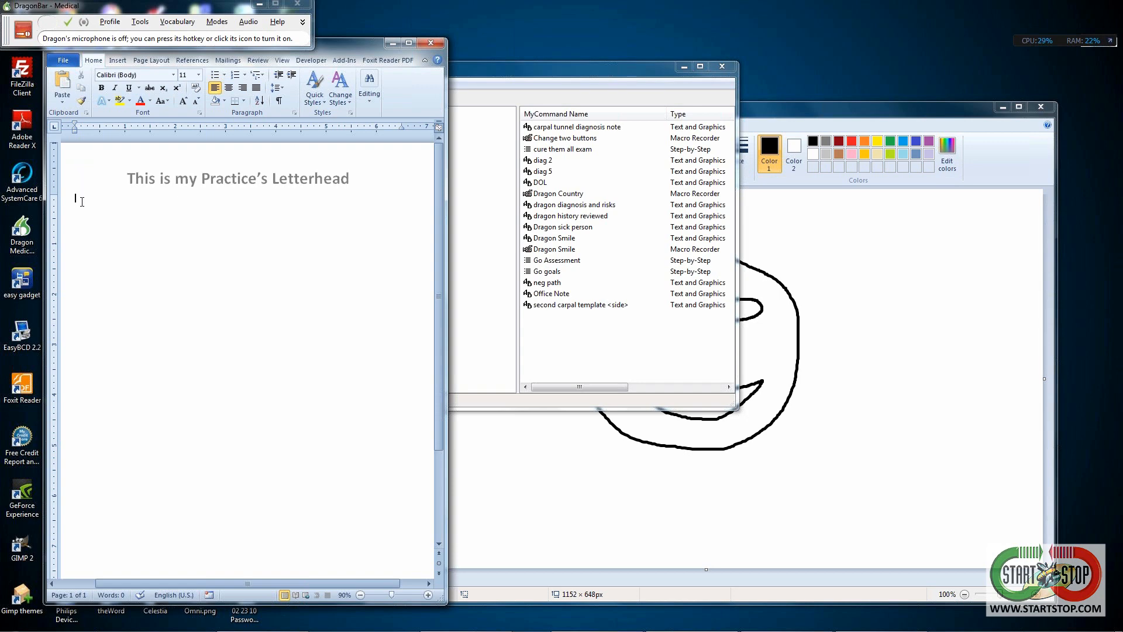
- Reopen the 'This is my Practice's Letterhead' header for editing
{"action": "double_click", "coordinate": [126, 175]}
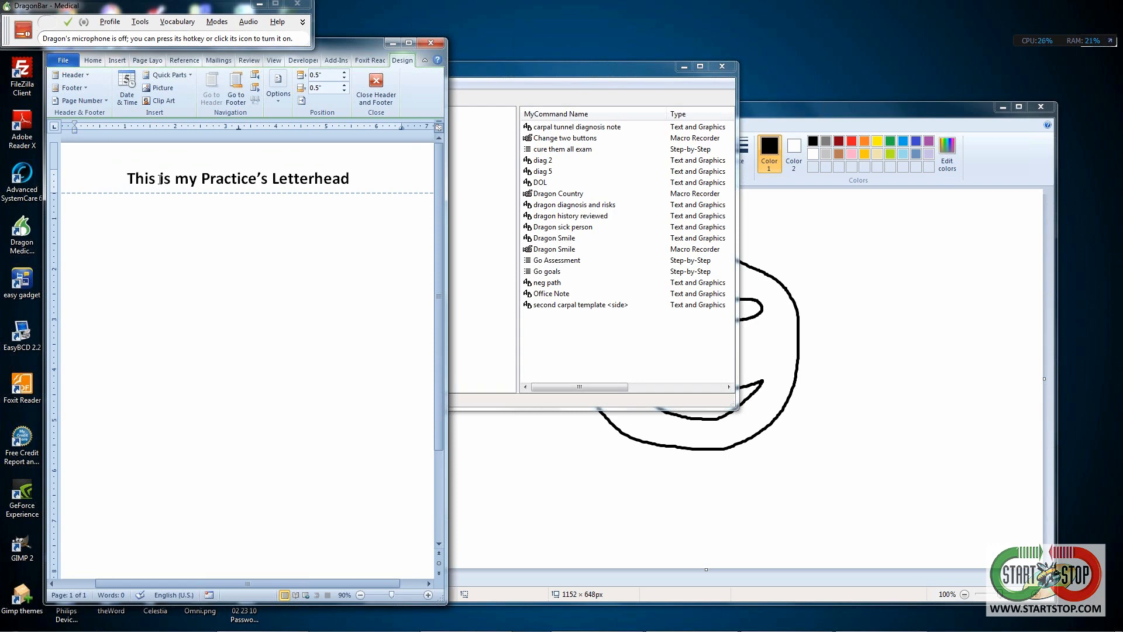
- Close header editing and drag the Word window right to uncover the command browser
{"action": "double_click", "coordinate": [137, 244]}
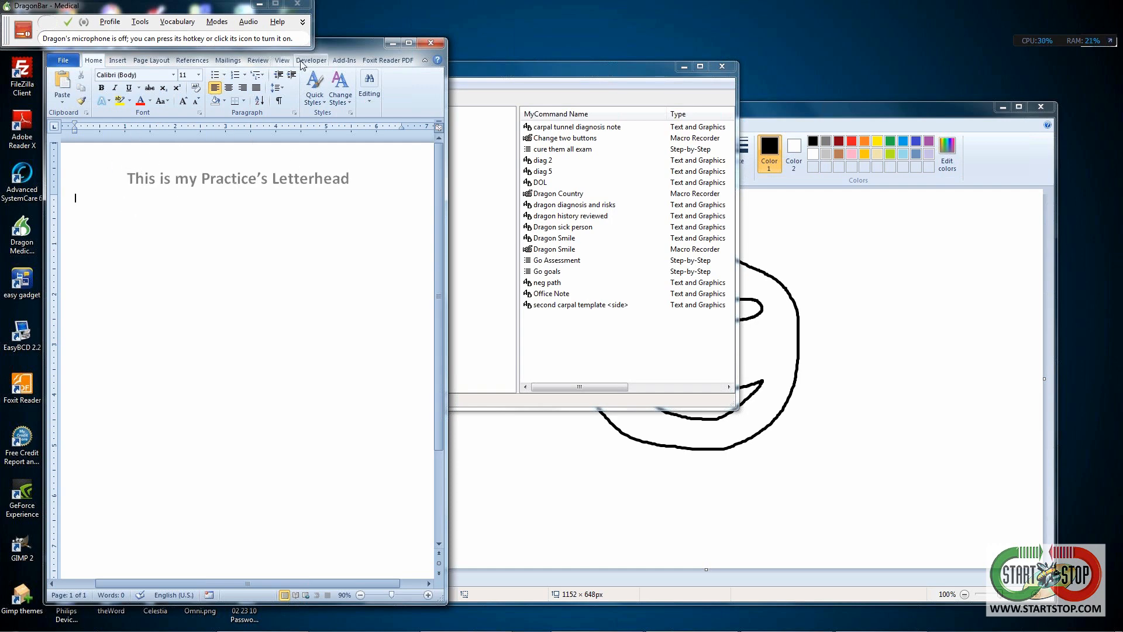
{"action": "left_click_drag", "start_coordinate": [335, 44], "coordinate": [647, 27]}
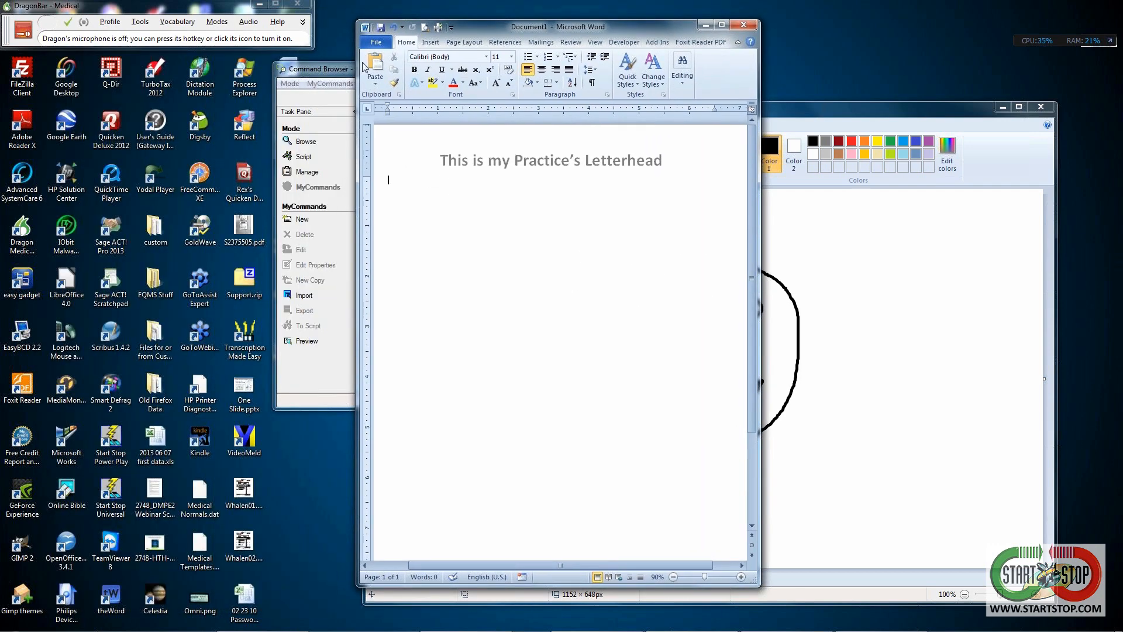
- Save the document into the Templates folder, replacing Doc2 with the practice's letterhead file name
{"action": "left_click", "coordinate": [379, 45]}
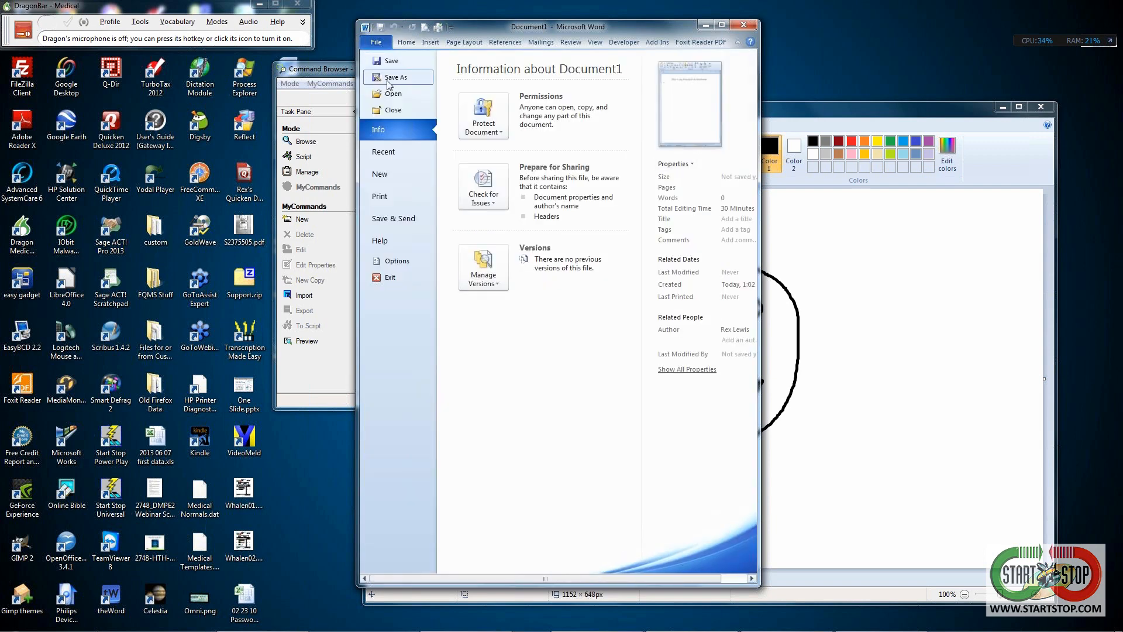
{"action": "left_click", "coordinate": [388, 78]}
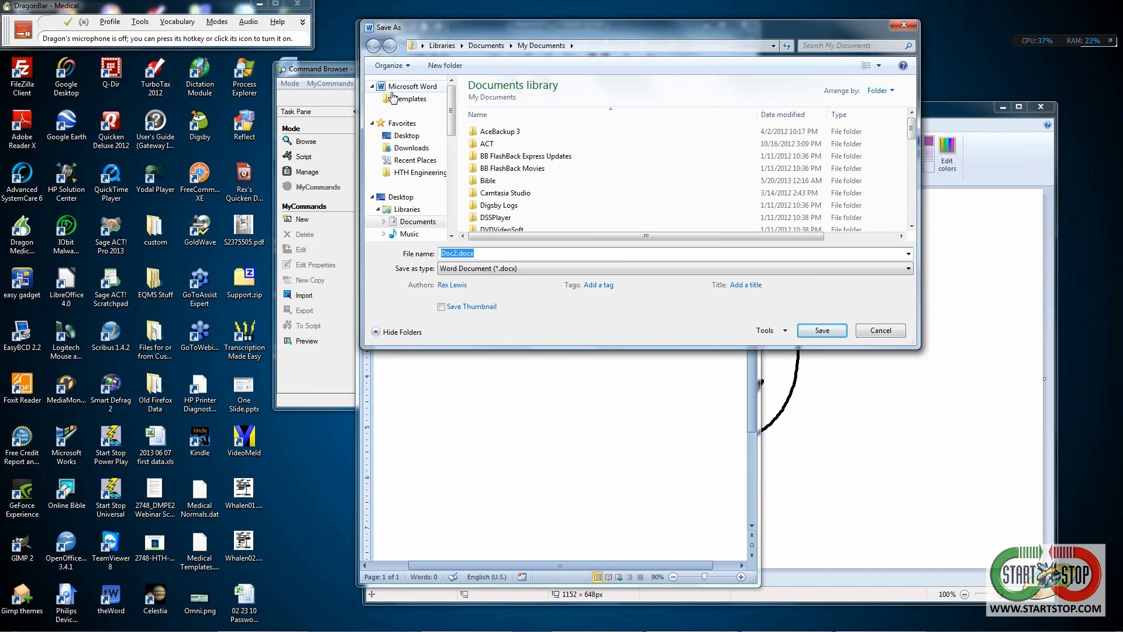
{"action": "left_click", "coordinate": [405, 100]}
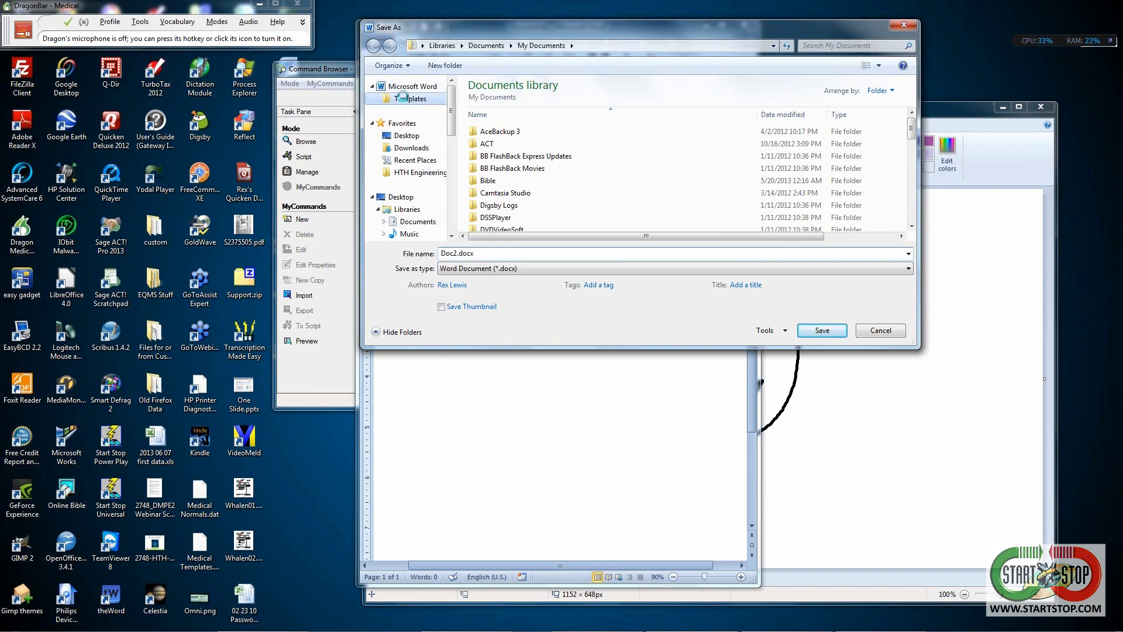
{"action": "double_click", "coordinate": [452, 253]}
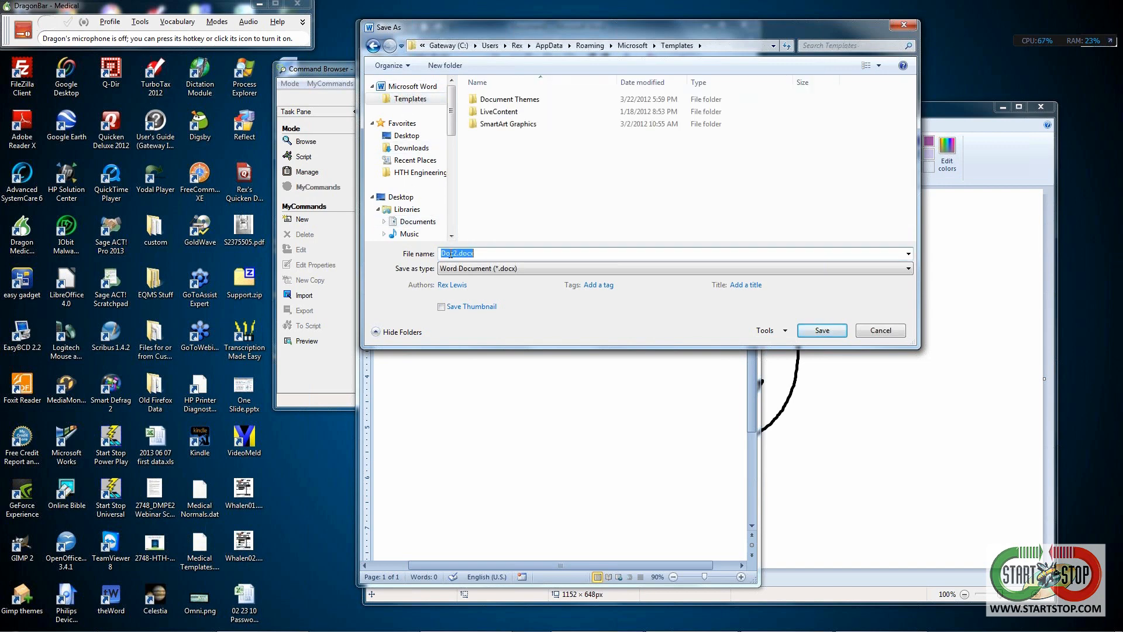
{"action": "left_click", "coordinate": [456, 254]}
{"action": "left_click_drag", "start_coordinate": [444, 253], "coordinate": [417, 259]}
{"action": "type", "text": "Kudemall's Letter"}
{"action": "type", "text": "head"}
{"action": "left_click", "coordinate": [822, 330]}
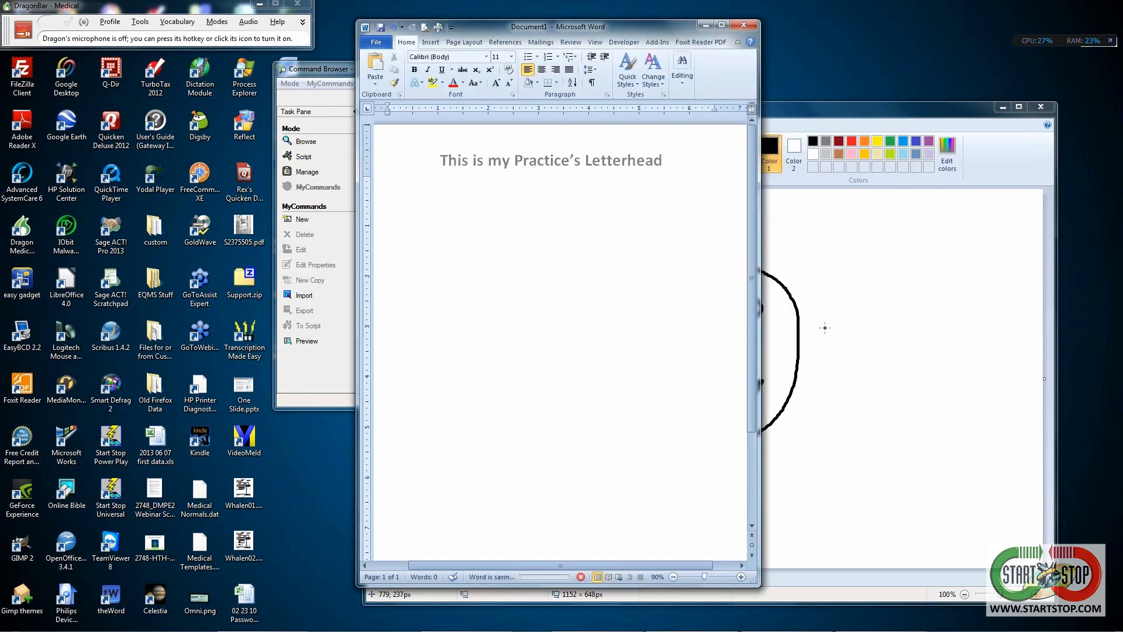
- Minimize Word and create a new MyCommand from the Command Browser's list menu
{"action": "left_click", "coordinate": [707, 24]}
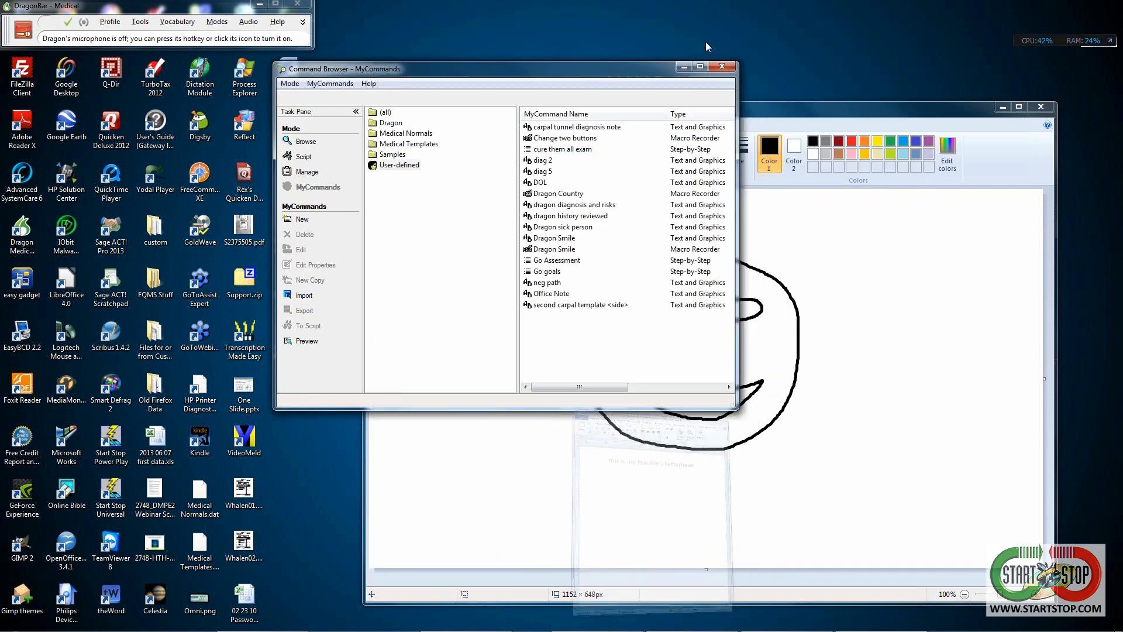
{"action": "right_click", "coordinate": [576, 325]}
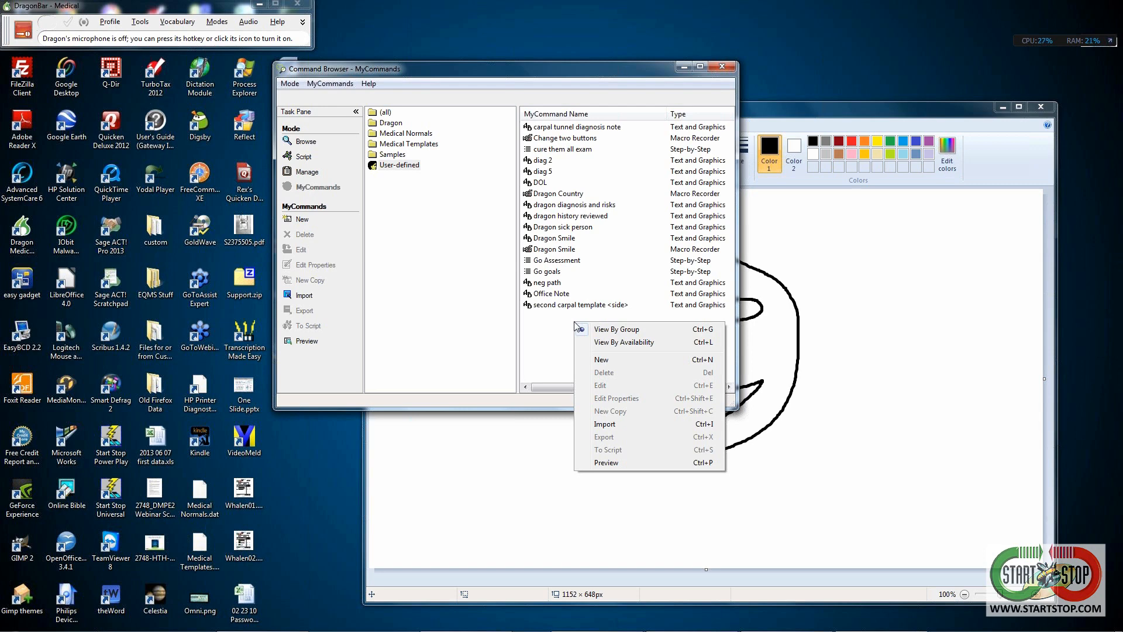
{"action": "left_click", "coordinate": [594, 359]}
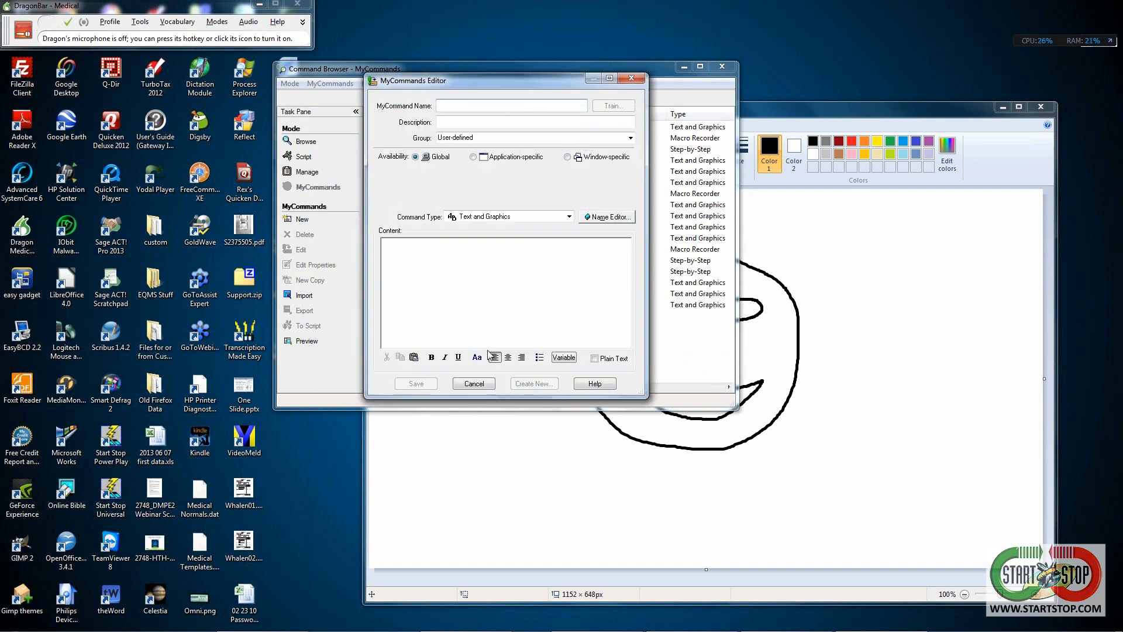
- Set the command type to Step-by-Step and name it Dragon plus the practice's letterhead name
{"action": "left_click", "coordinate": [568, 217]}
{"action": "left_click", "coordinate": [498, 245]}
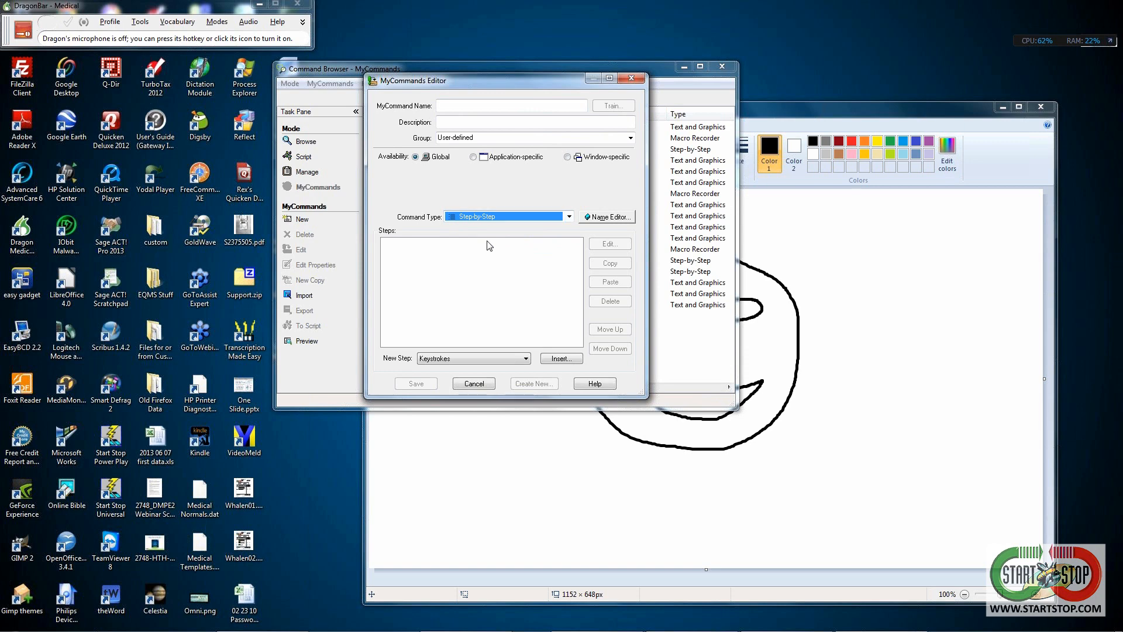
{"action": "left_click", "coordinate": [464, 105]}
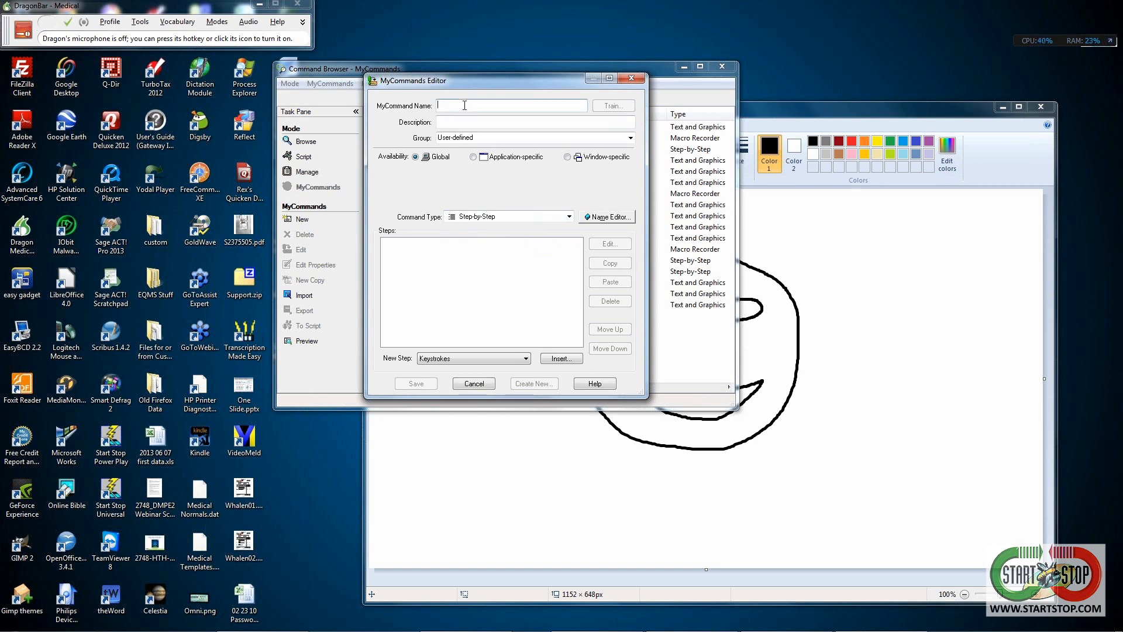
{"action": "type", "text": "Dragon"}
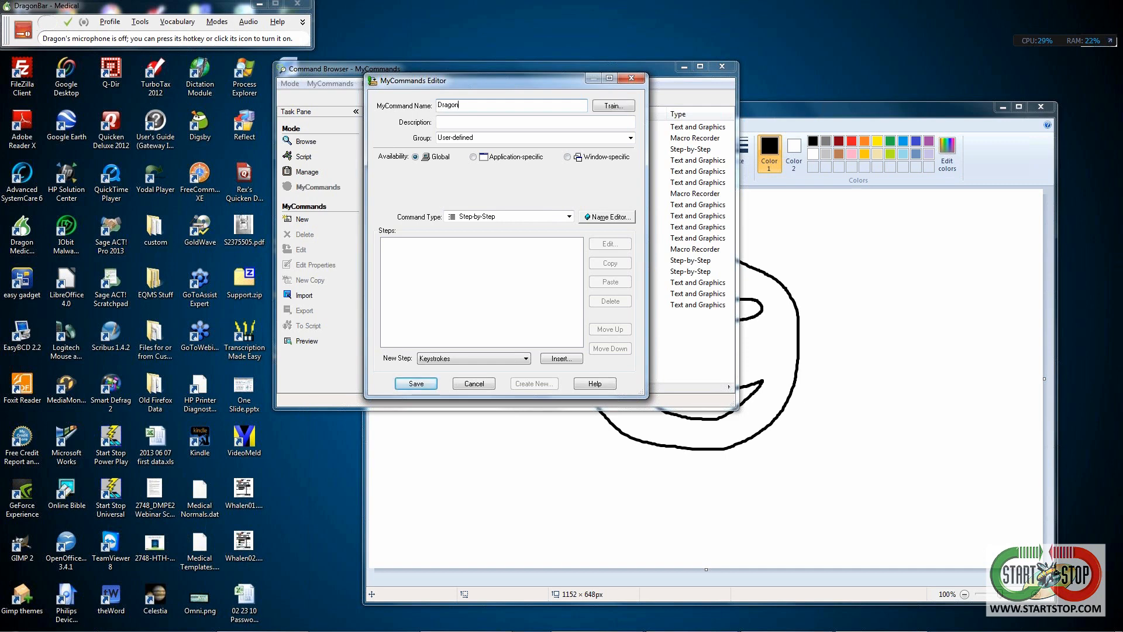
{"action": "type", "text": " Kurdemall Letterhead"}
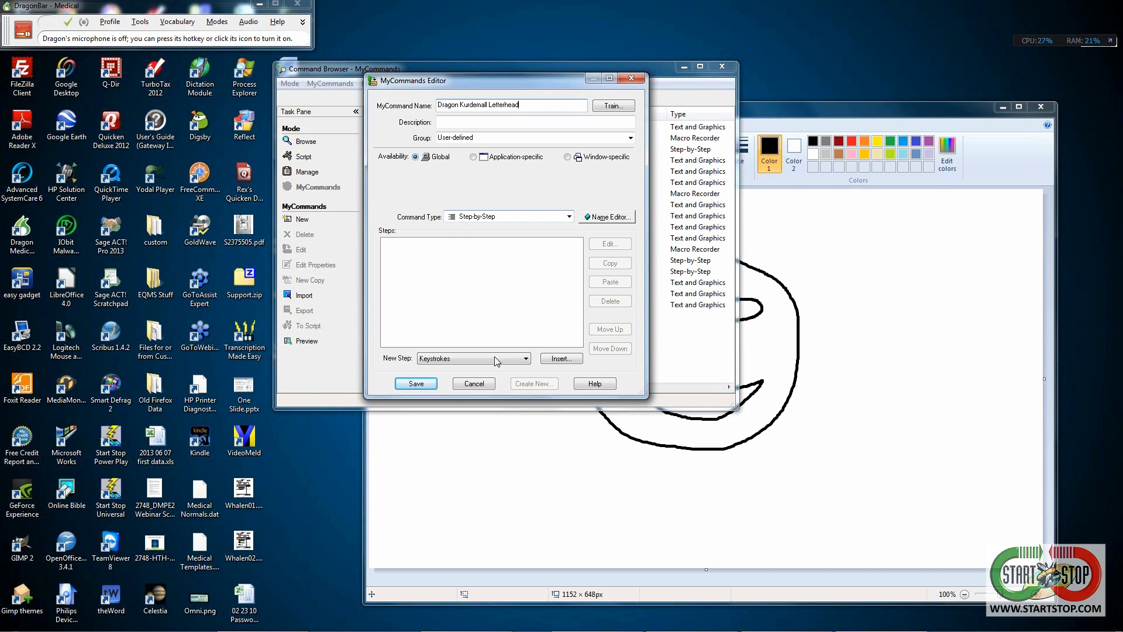
- Insert an Open (application) step into the Dragon Kurdemall Letterhead command
{"action": "left_click", "coordinate": [526, 359]}
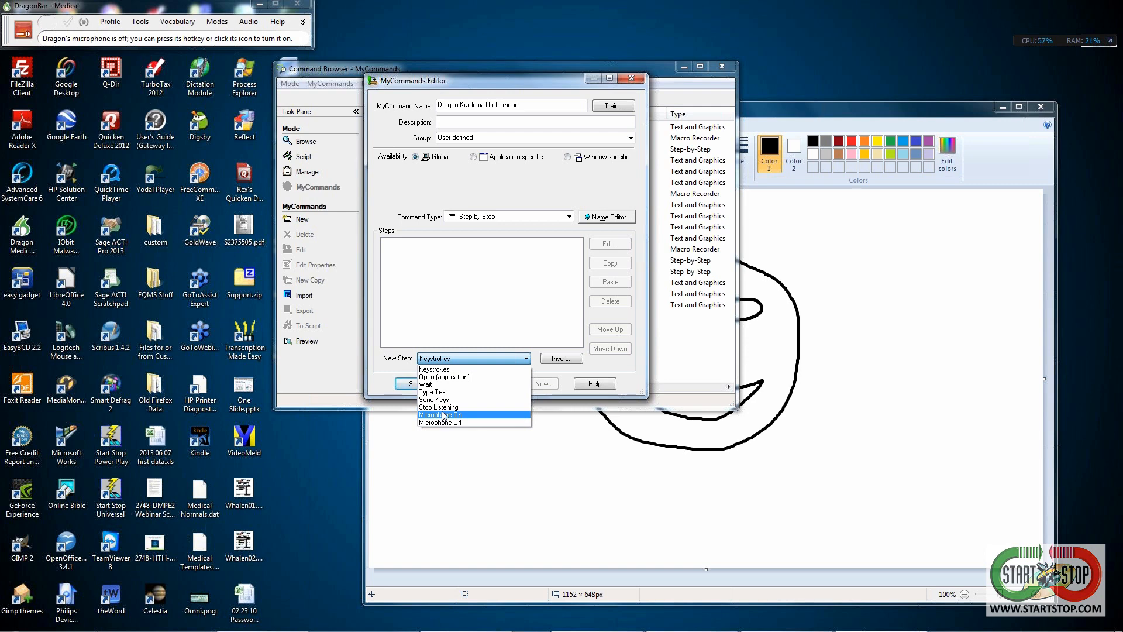
{"action": "left_click", "coordinate": [449, 377]}
{"action": "left_click", "coordinate": [553, 358]}
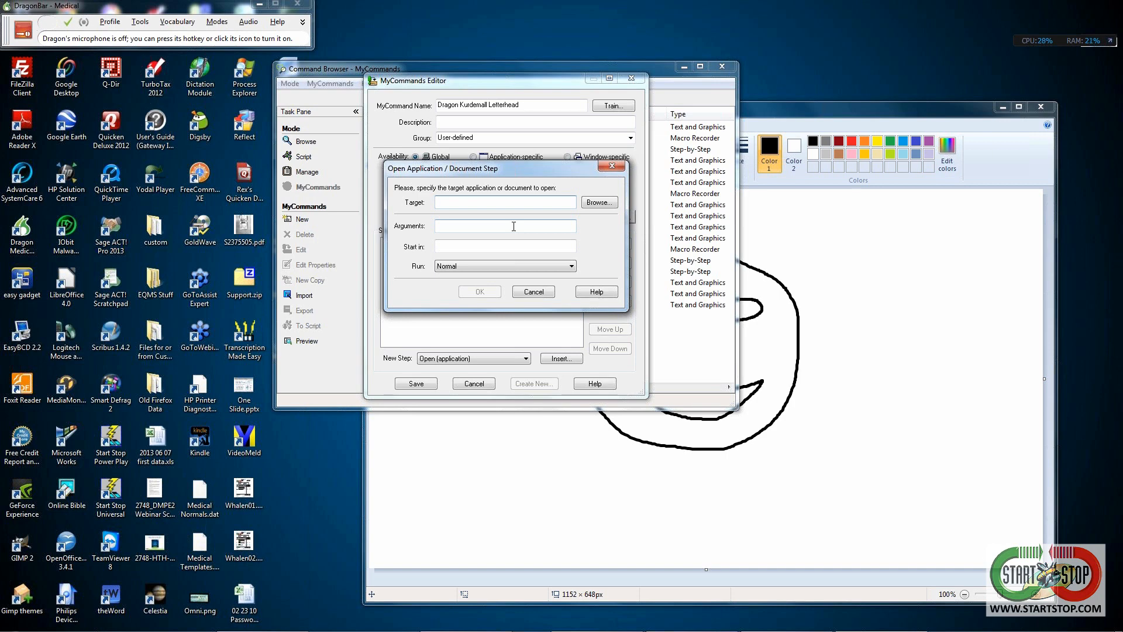
- Browse for the target application and expand Computer and drive Gateway (C:)
{"action": "left_click", "coordinate": [593, 203]}
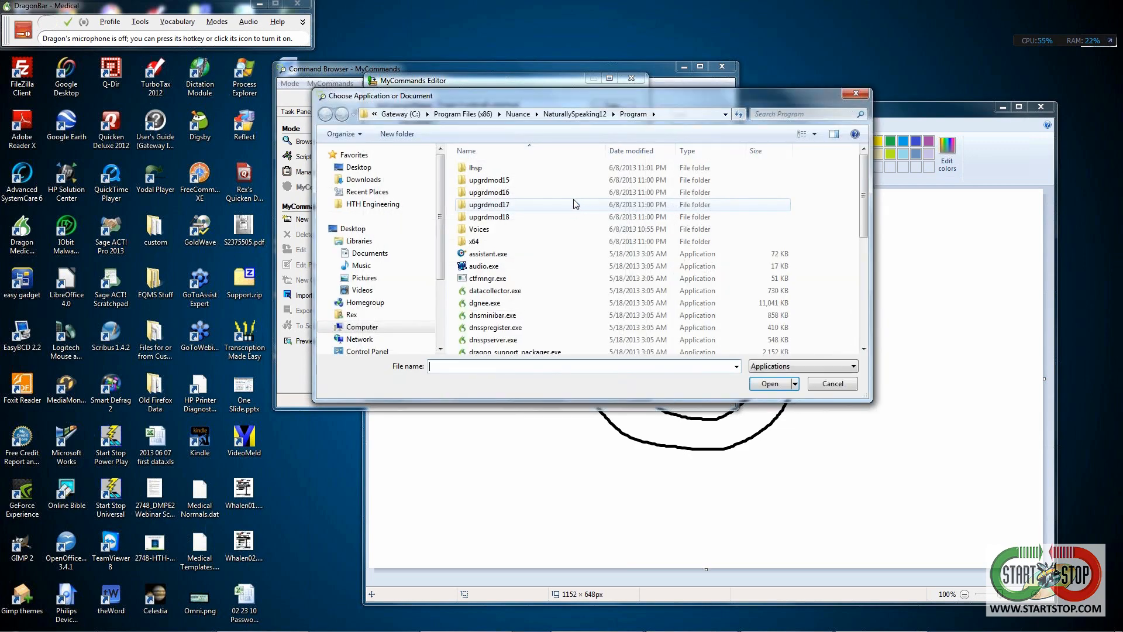
{"action": "left_click_drag", "start_coordinate": [453, 101], "coordinate": [426, 276]}
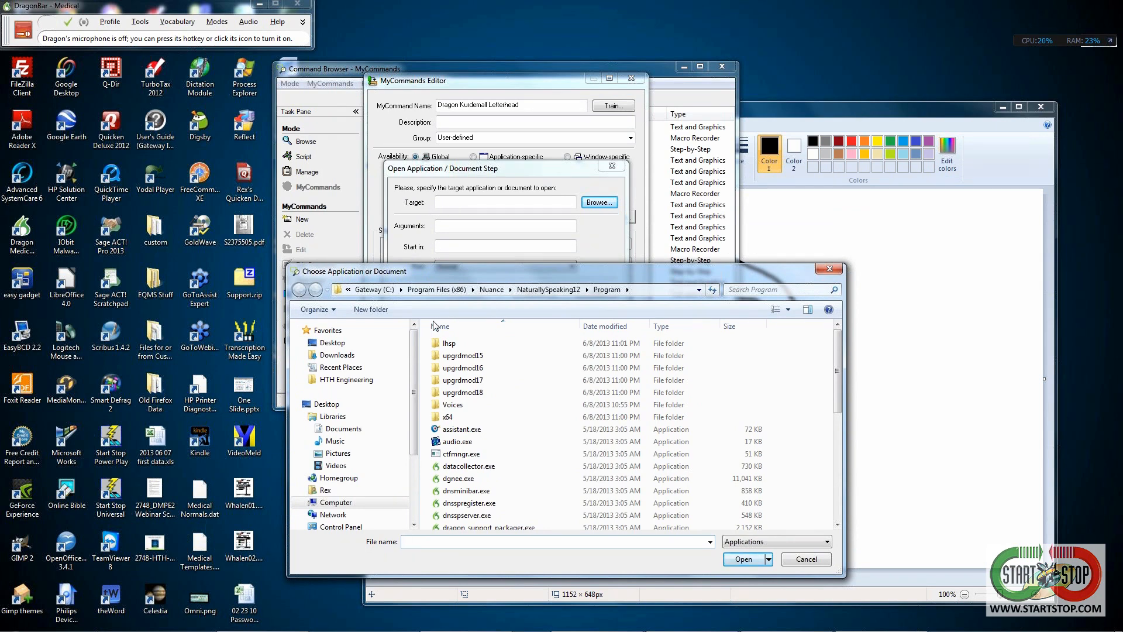
{"action": "left_click_drag", "start_coordinate": [413, 419], "coordinate": [414, 464]}
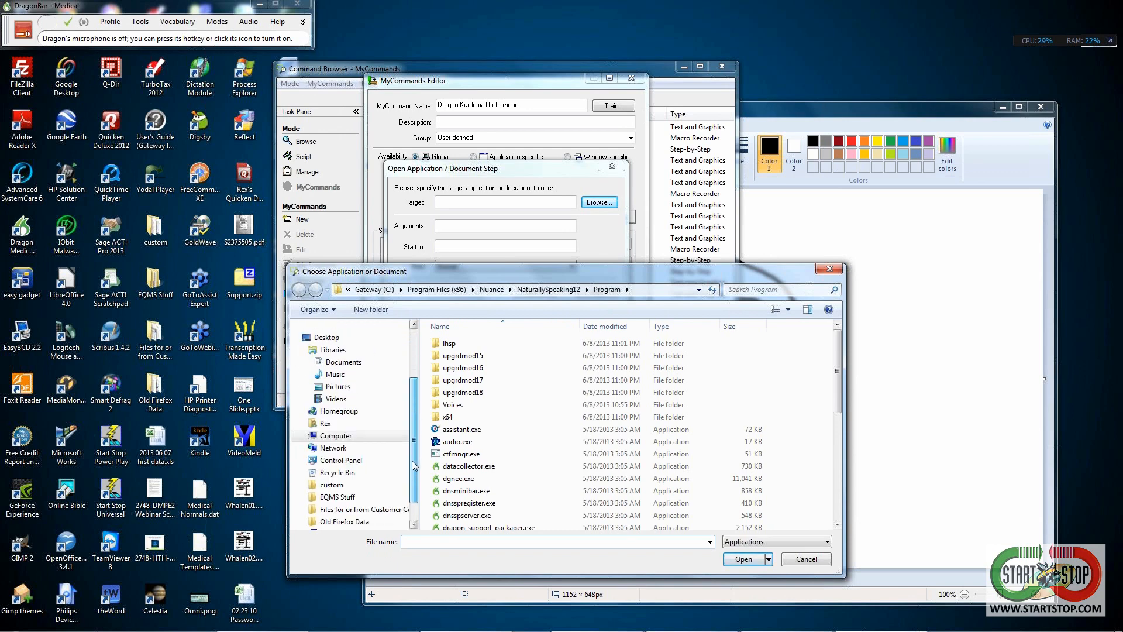
{"action": "left_click", "coordinate": [306, 435]}
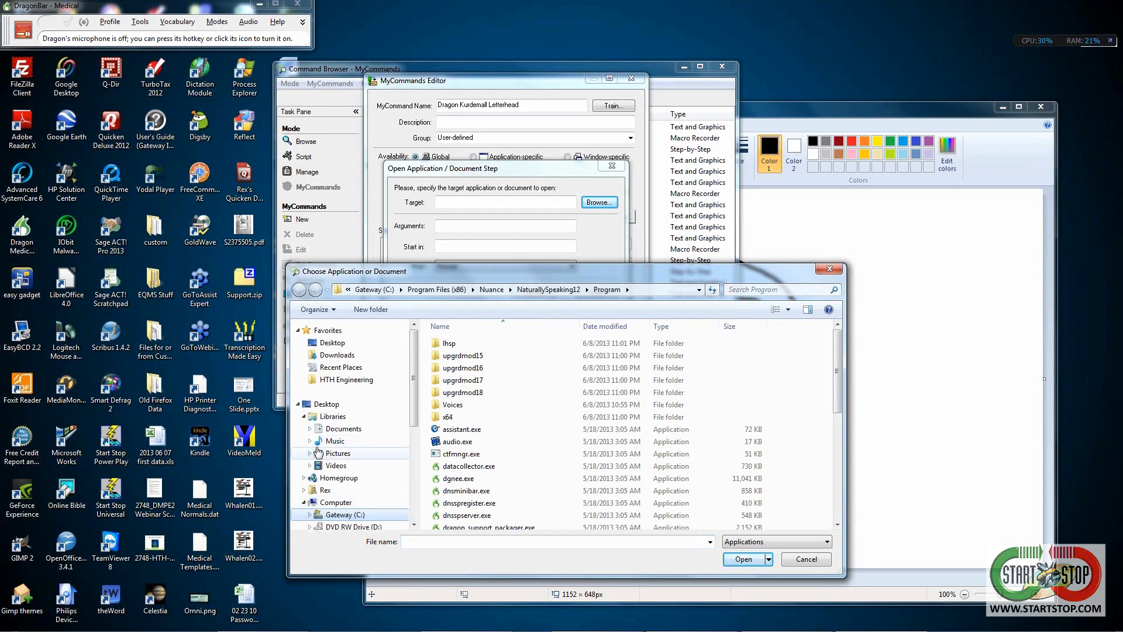
{"action": "left_click", "coordinate": [309, 514]}
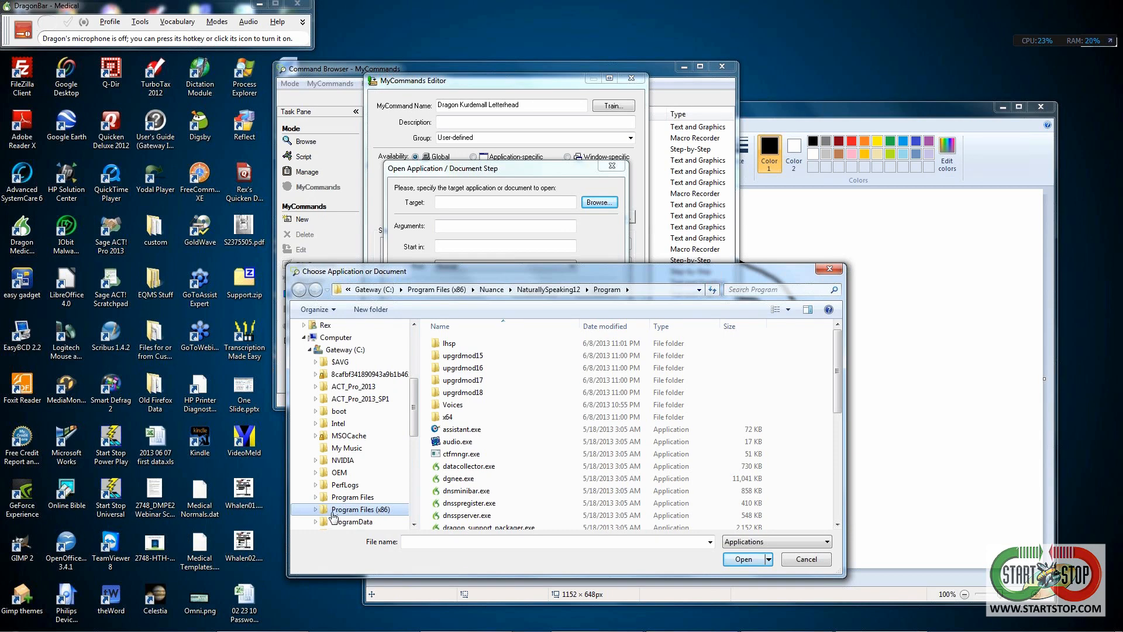
- Expand Program Files (x86) and then its Microsoft Office folder
{"action": "left_click_drag", "start_coordinate": [413, 411], "coordinate": [416, 440]}
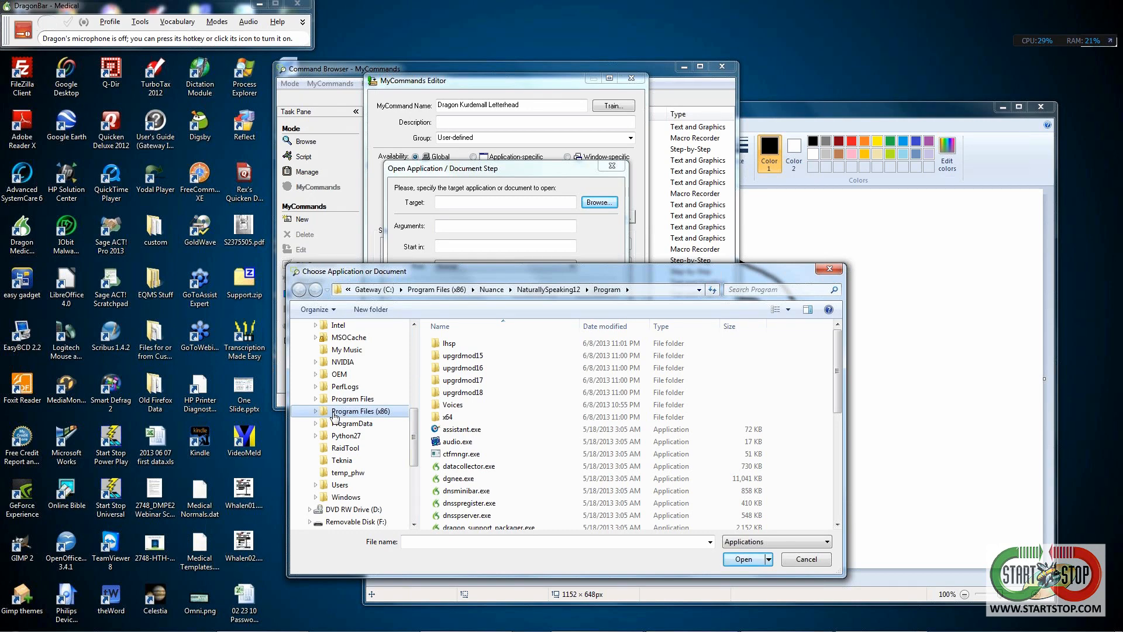
{"action": "left_click", "coordinate": [315, 416]}
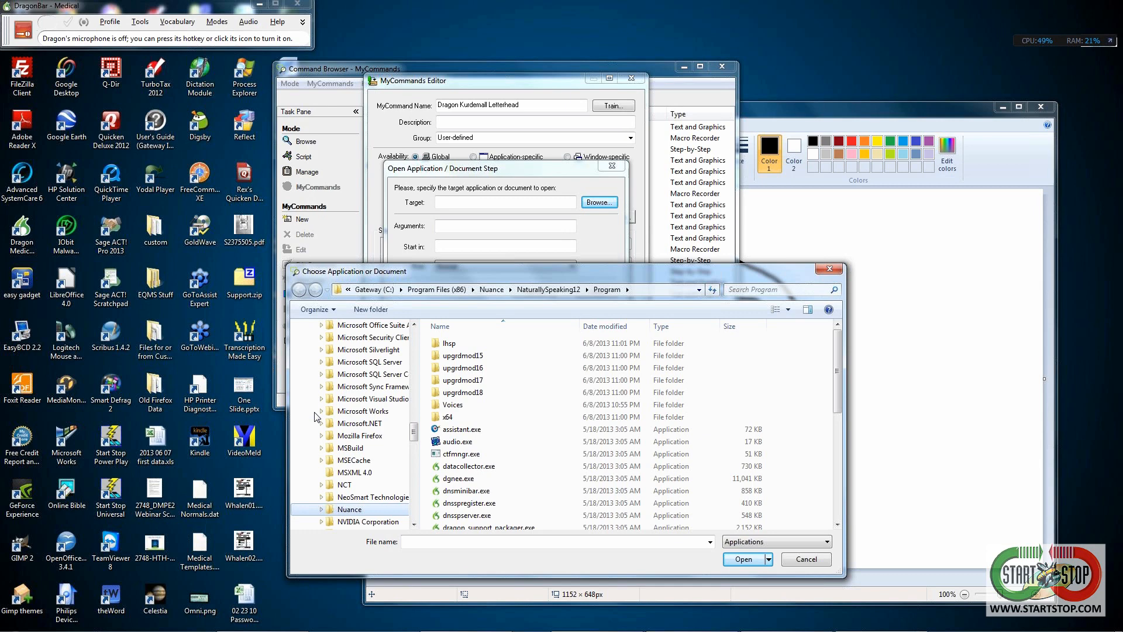
{"action": "mouse_move", "coordinate": [413, 434]}
{"action": "left_mouse_down"}
{"action": "mouse_move", "coordinate": [413, 422]}
{"action": "mouse_move", "coordinate": [417, 446]}
{"action": "left_mouse_up"}
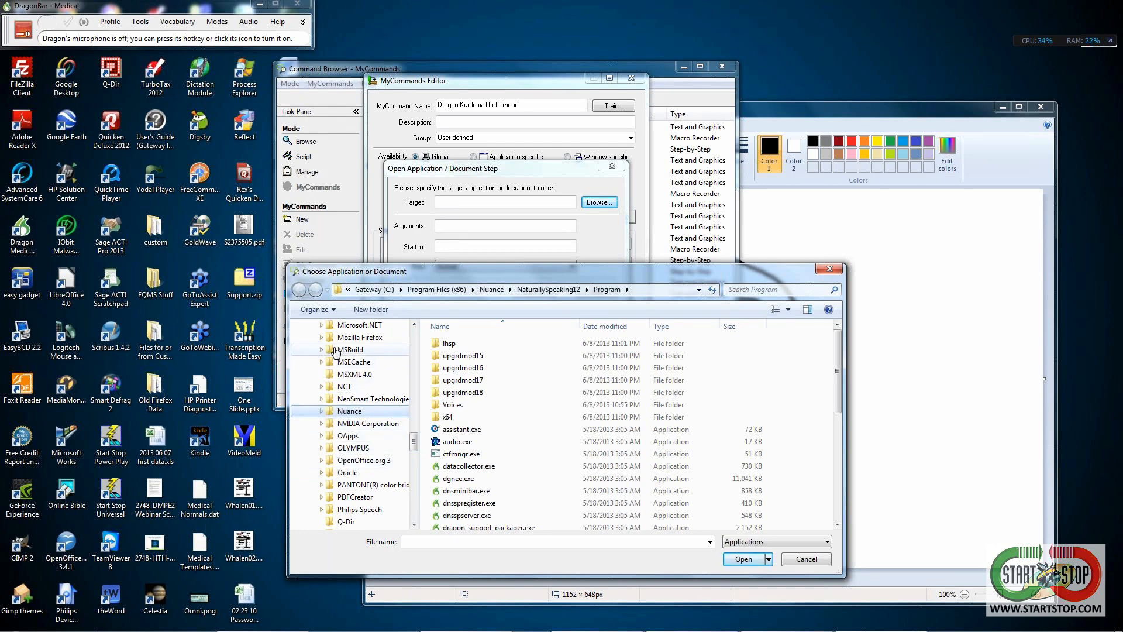
{"action": "scroll", "coordinate": [415, 435], "scroll_direction": "up", "scroll_amount": 3}
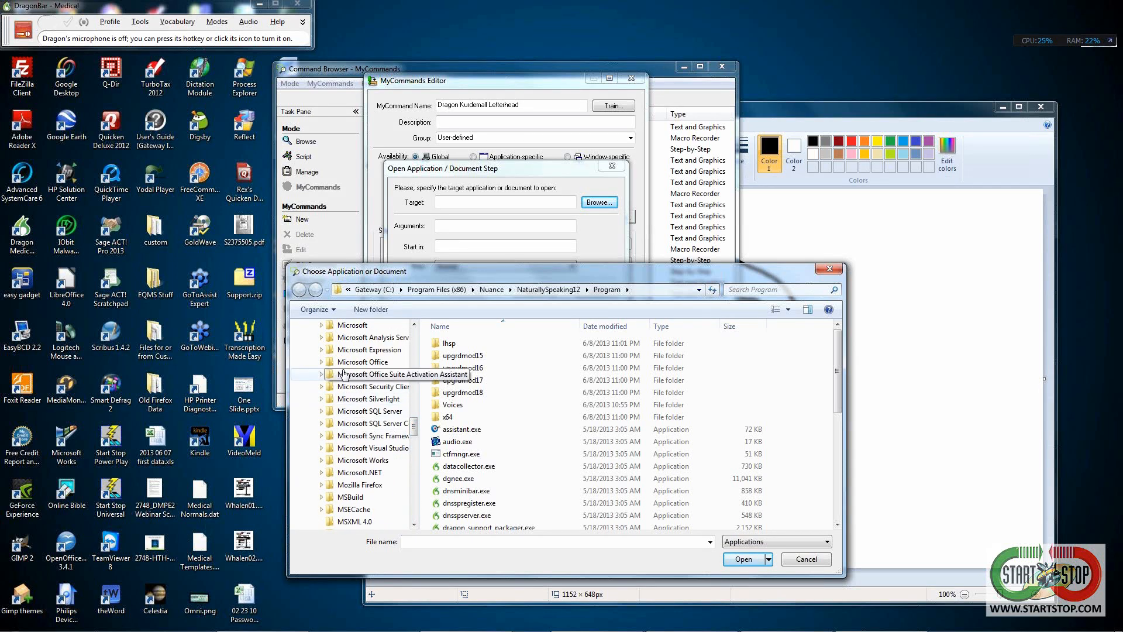
{"action": "left_click", "coordinate": [322, 362]}
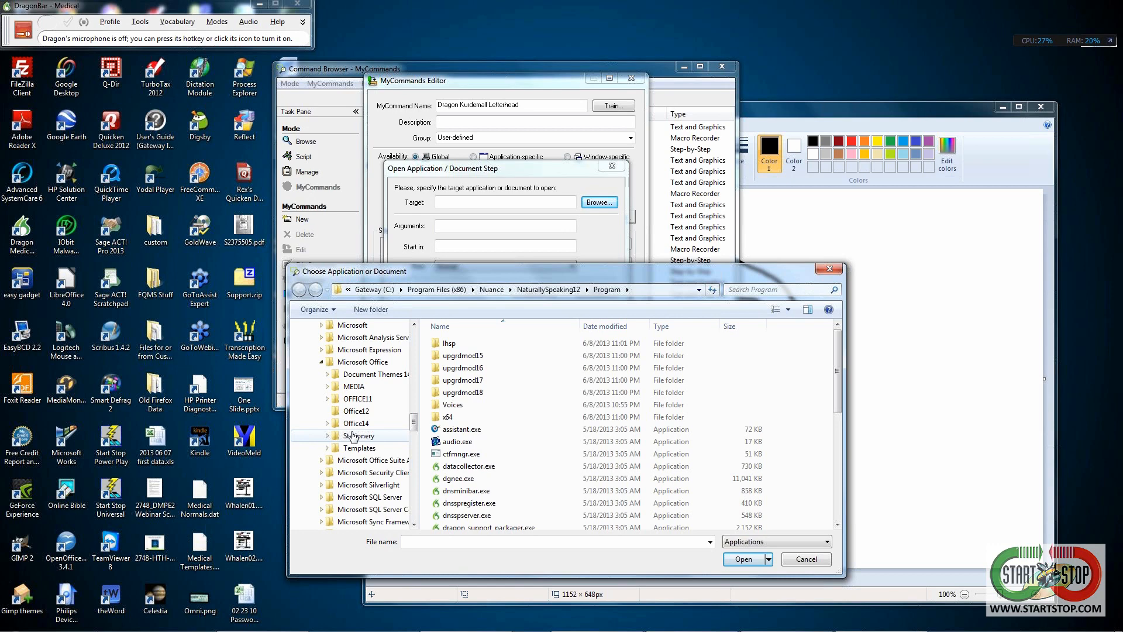
- Set the step's target to WINWORD.EXE in the Office14 folder
{"action": "left_click", "coordinate": [349, 425]}
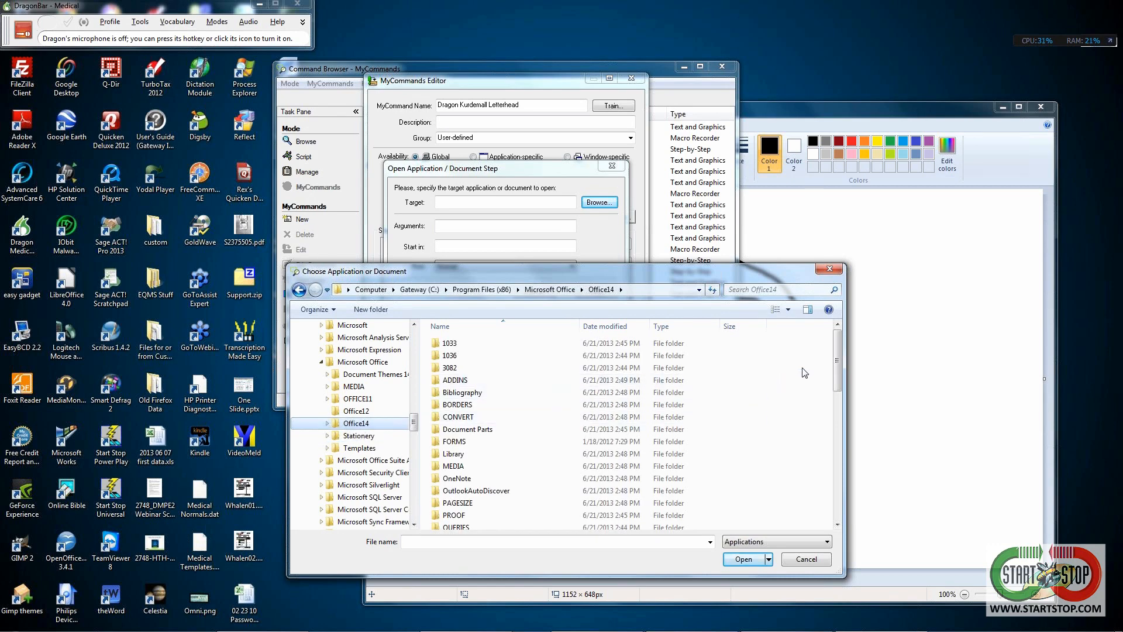
{"action": "left_click_drag", "start_coordinate": [833, 358], "coordinate": [842, 519]}
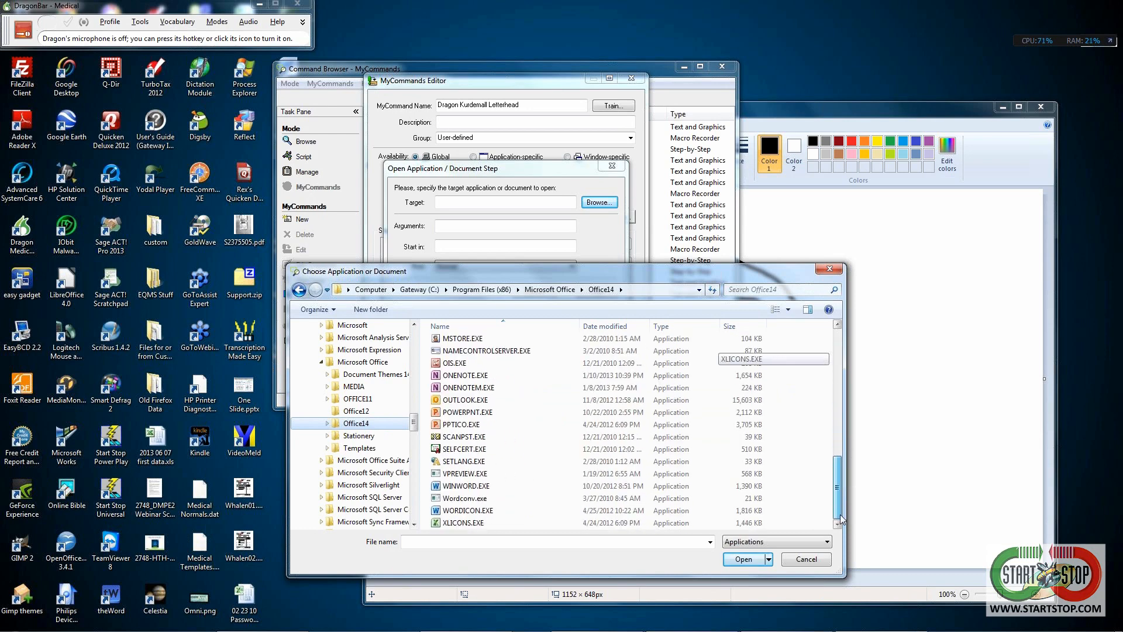
{"action": "left_click", "coordinate": [468, 489]}
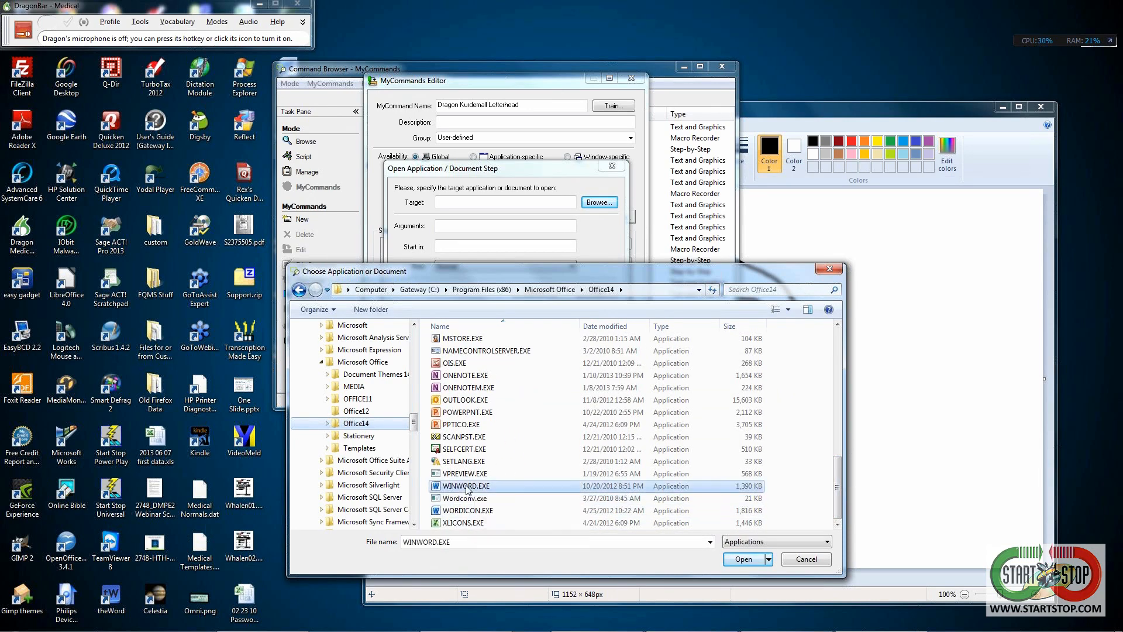
{"action": "left_click", "coordinate": [741, 560]}
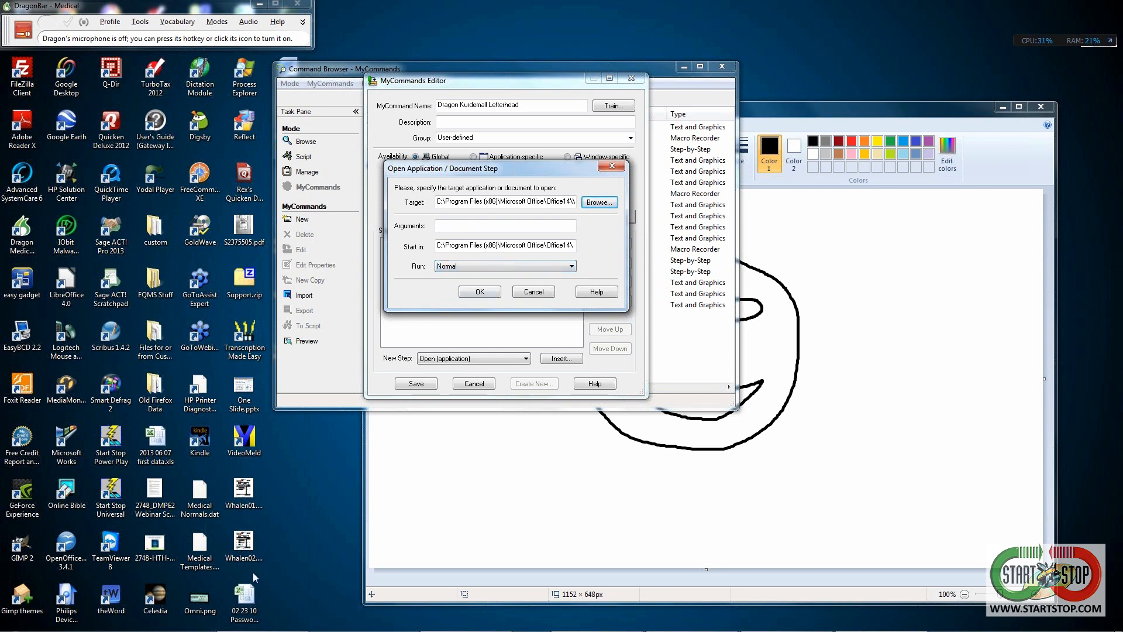
- Close the untitled Paint drawing, discarding its changes
{"action": "mouse_move", "coordinate": [124, 627]}
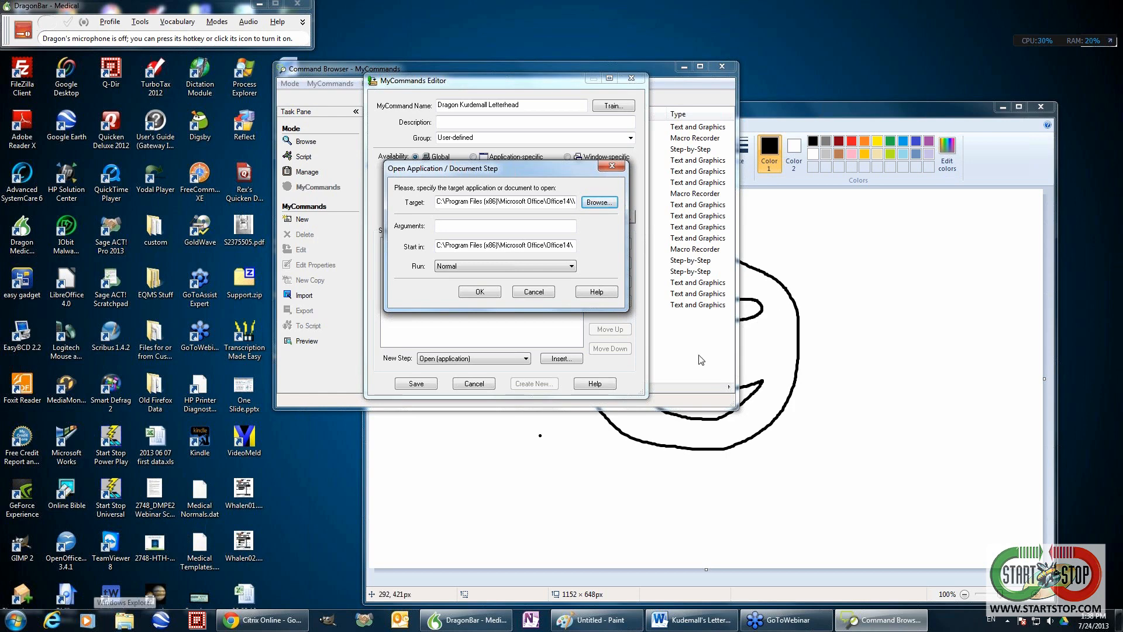
{"action": "left_click", "coordinate": [1040, 105]}
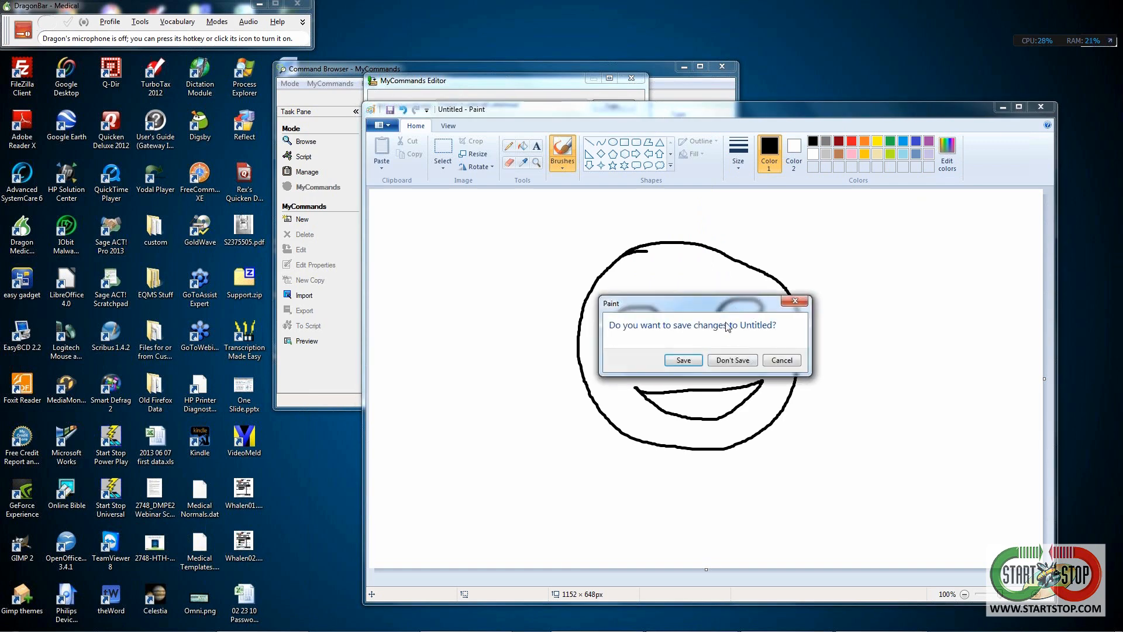
{"action": "left_click", "coordinate": [728, 361]}
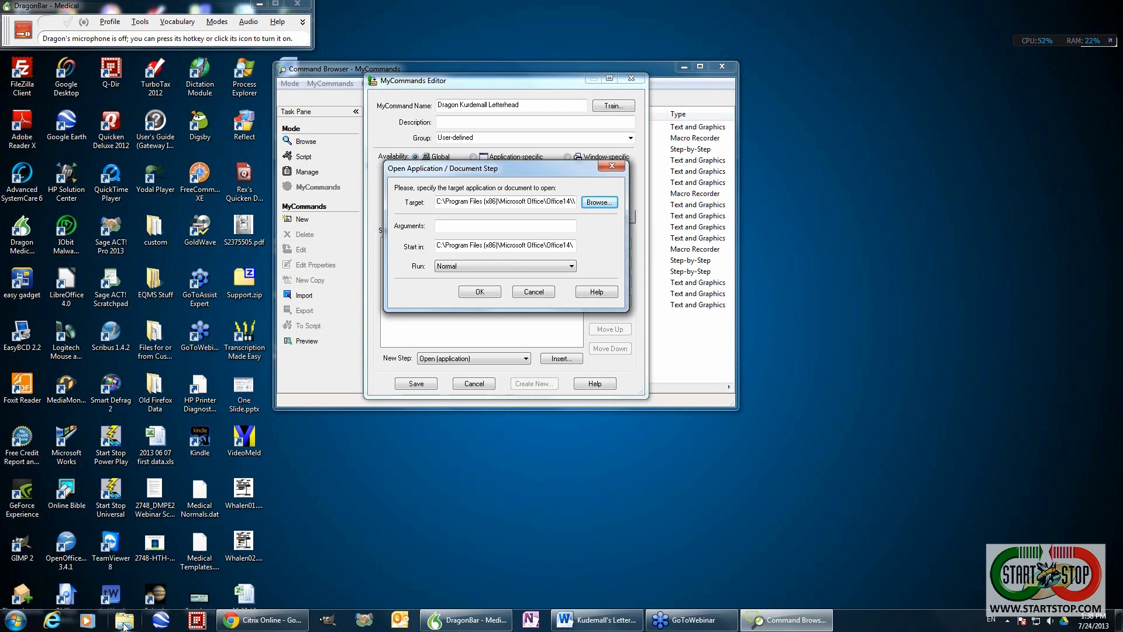
- Open a new Explorer window and move from drive C: to the Desktop folder
{"action": "left_click", "coordinate": [124, 623]}
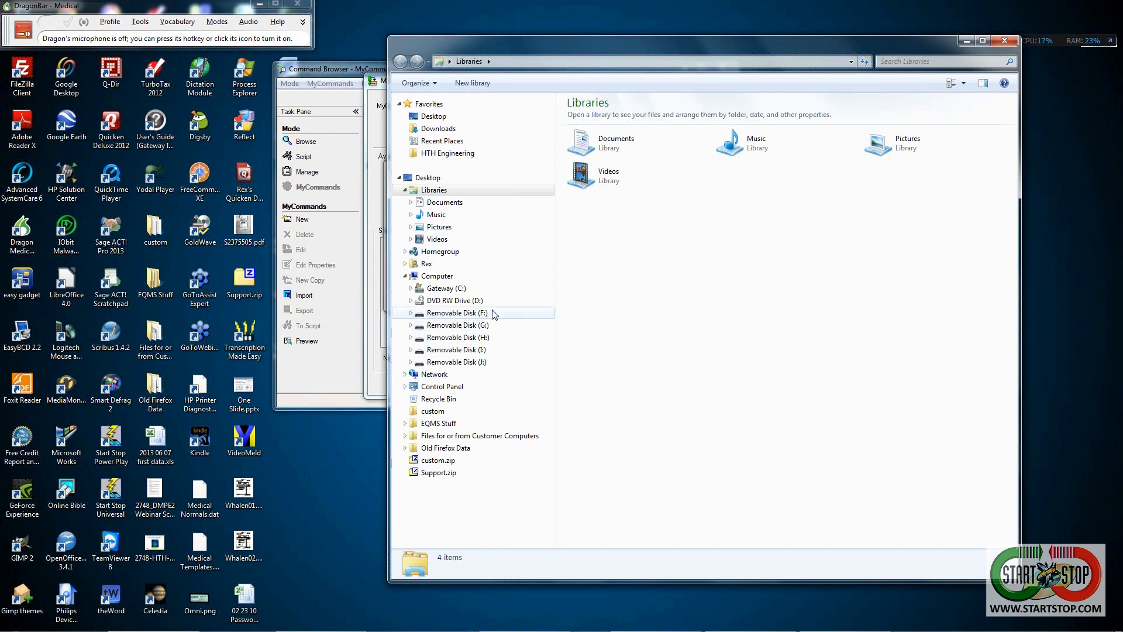
{"action": "left_click", "coordinate": [447, 290]}
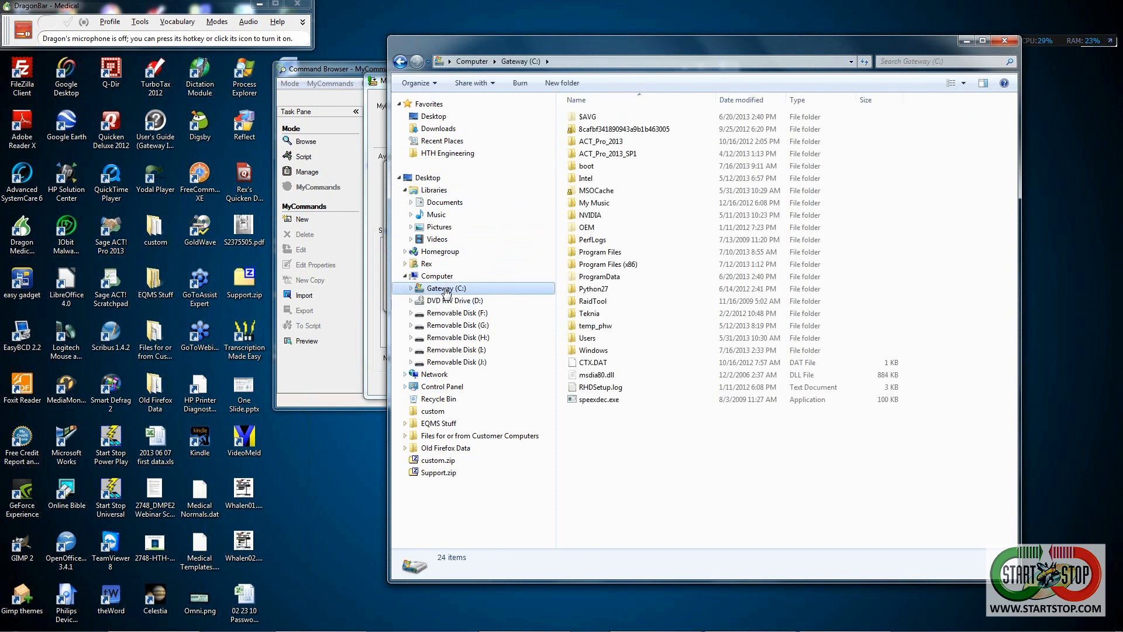
{"action": "left_click", "coordinate": [434, 117]}
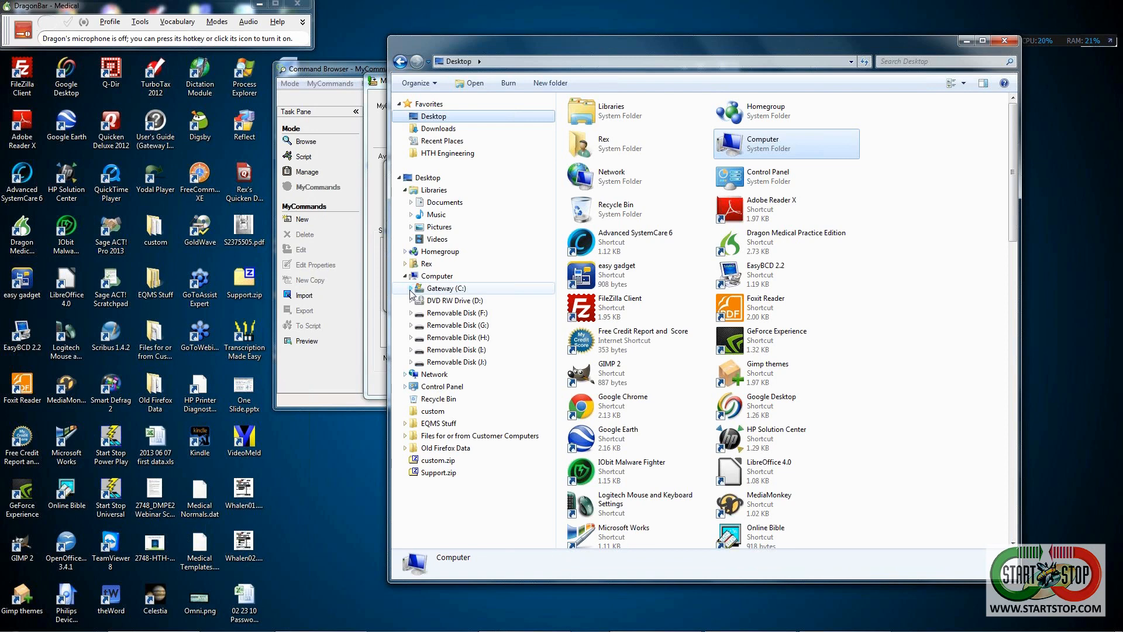
- Expand drive C: down through Users, the profile folder, AppData and Roaming
{"action": "left_click", "coordinate": [411, 289]}
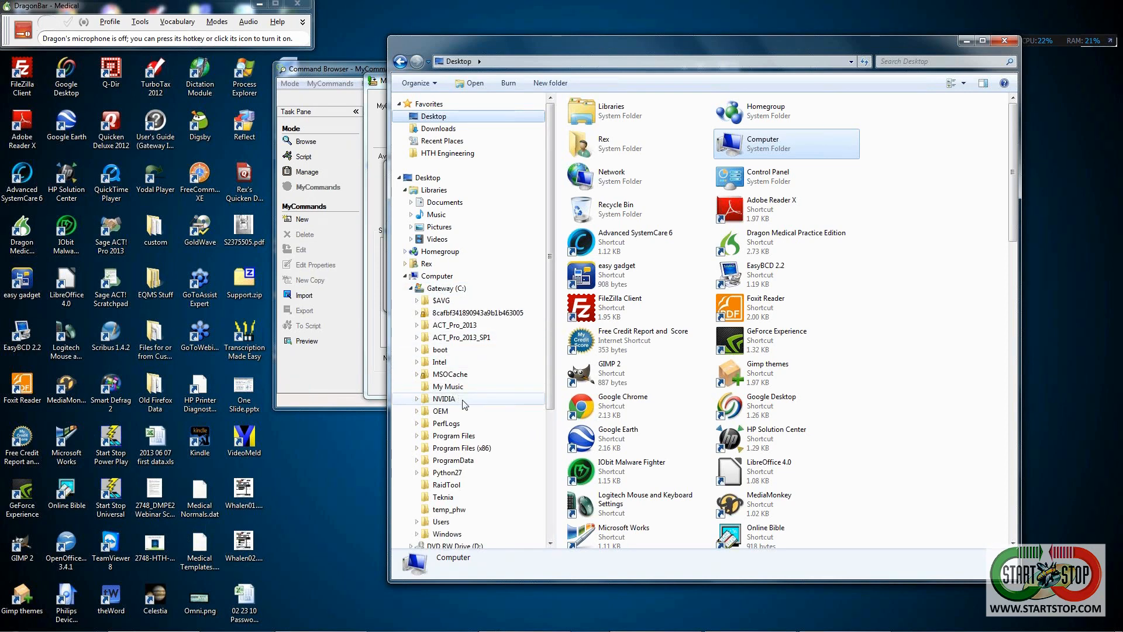
{"action": "scroll", "coordinate": [544, 356], "scroll_direction": "down", "scroll_amount": 1}
{"action": "left_click_drag", "start_coordinate": [549, 354], "coordinate": [549, 441]}
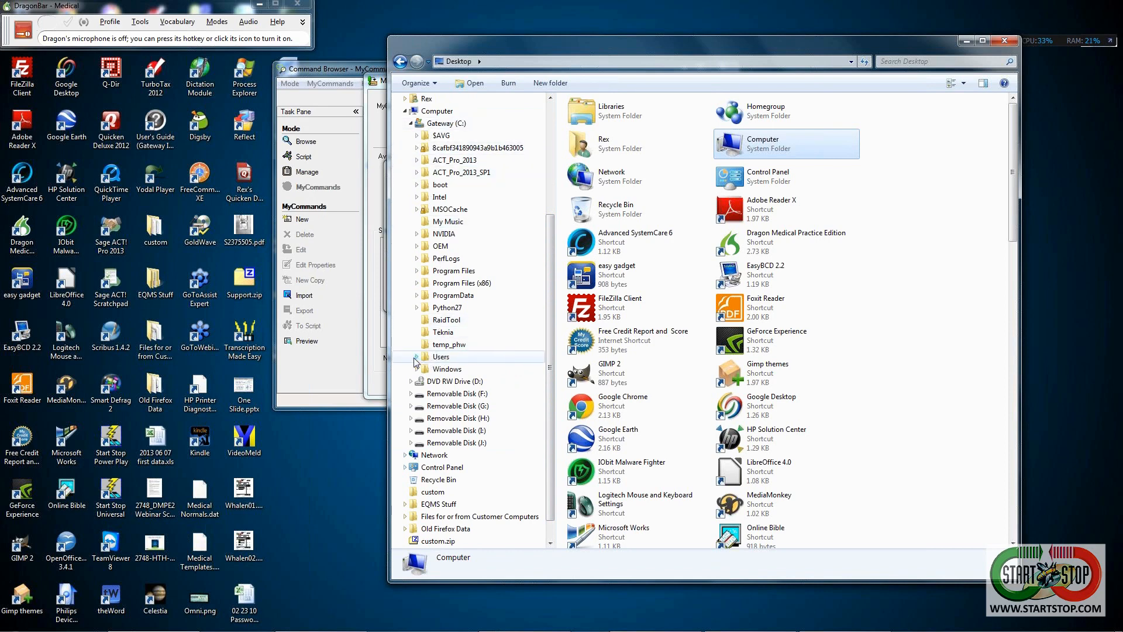
{"action": "left_click", "coordinate": [415, 357]}
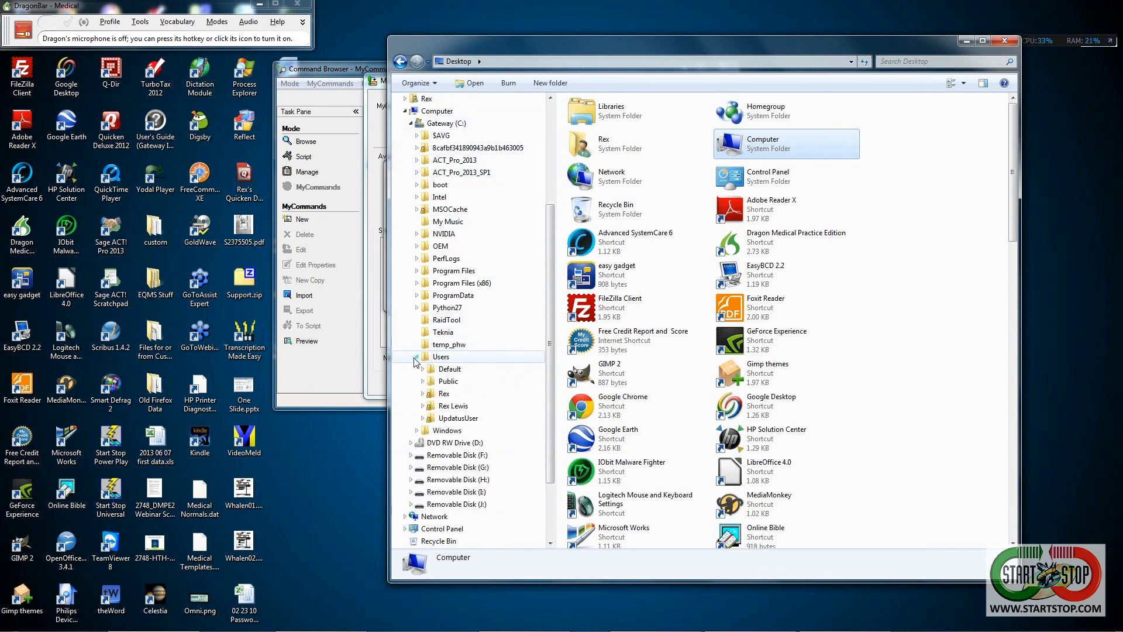
{"action": "left_click", "coordinate": [423, 394]}
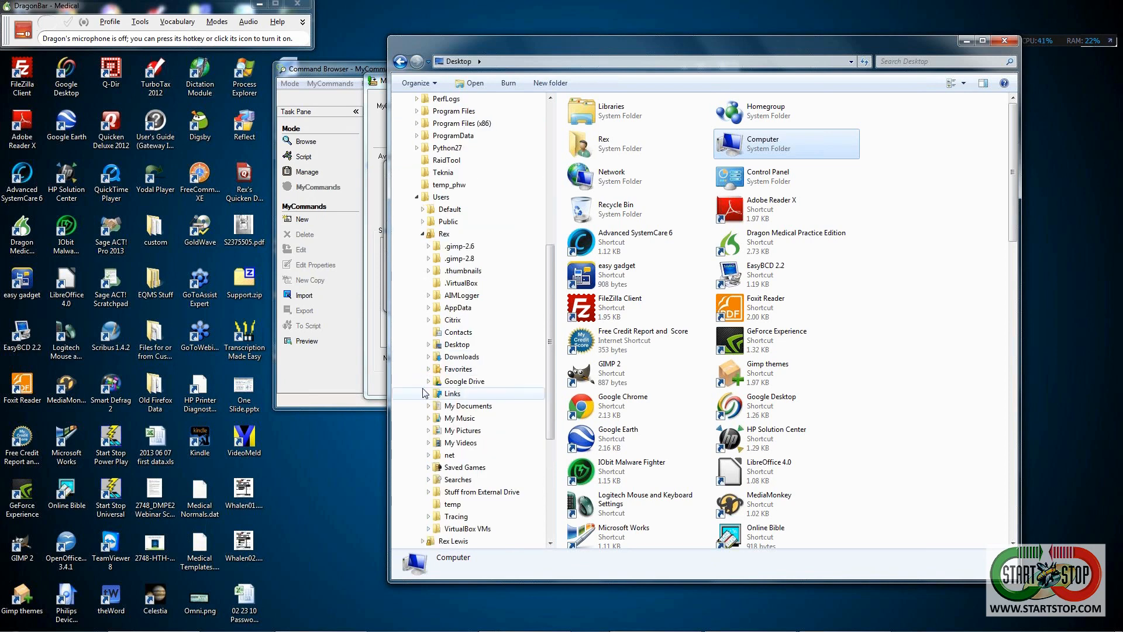
{"action": "left_click", "coordinate": [428, 309]}
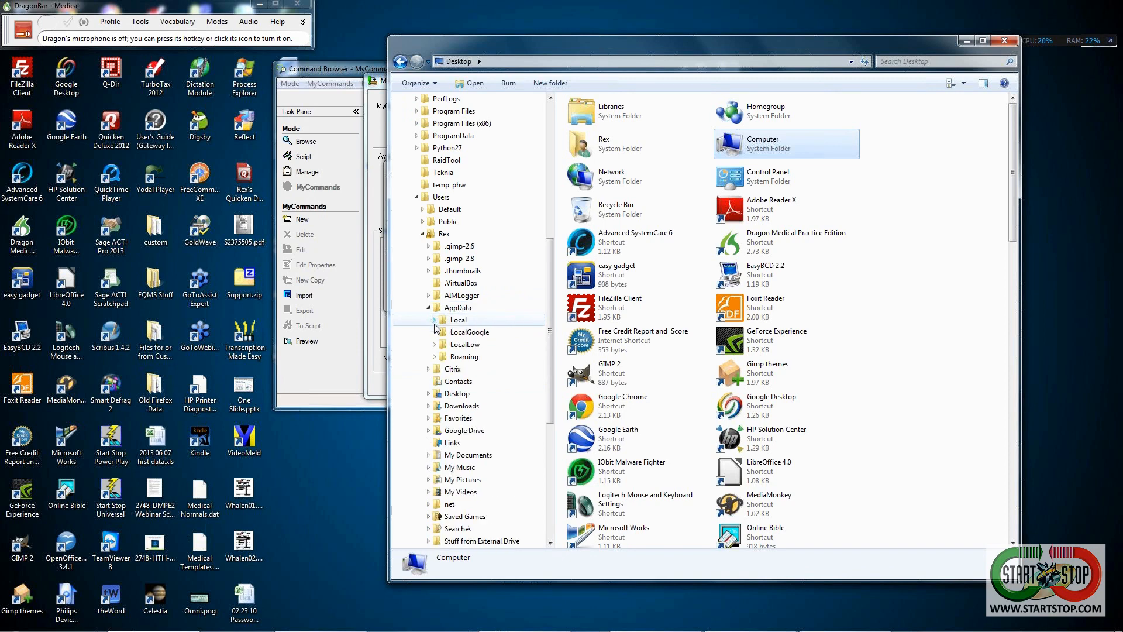
{"action": "left_click", "coordinate": [435, 357]}
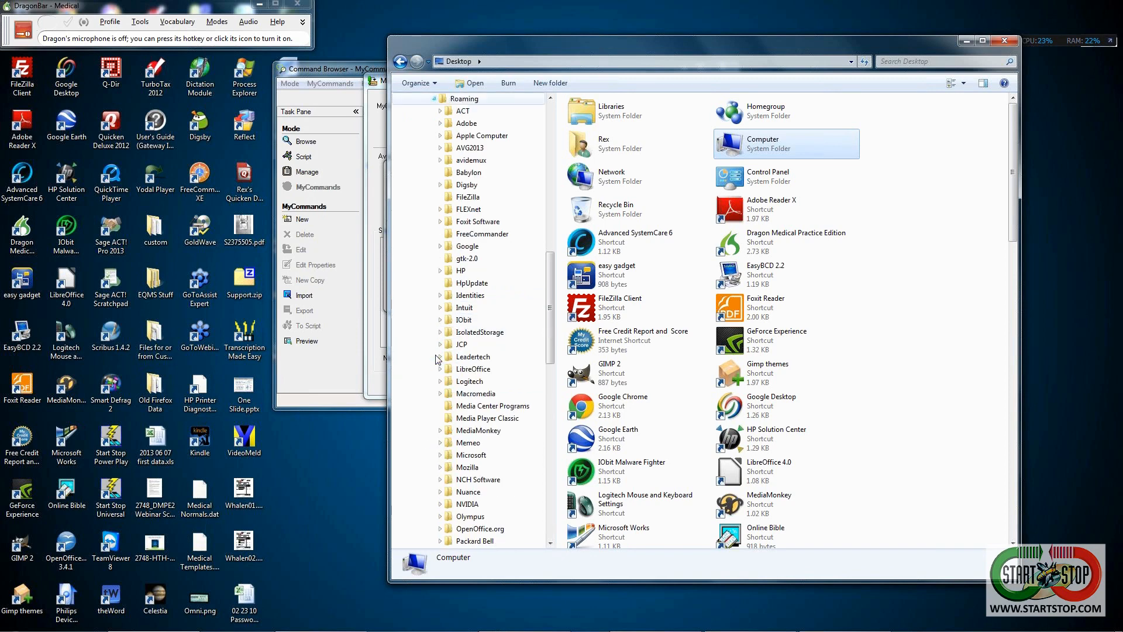
- Expand Roaming's Microsoft and Office folders, then collapse Roaming again
{"action": "left_click", "coordinate": [440, 455]}
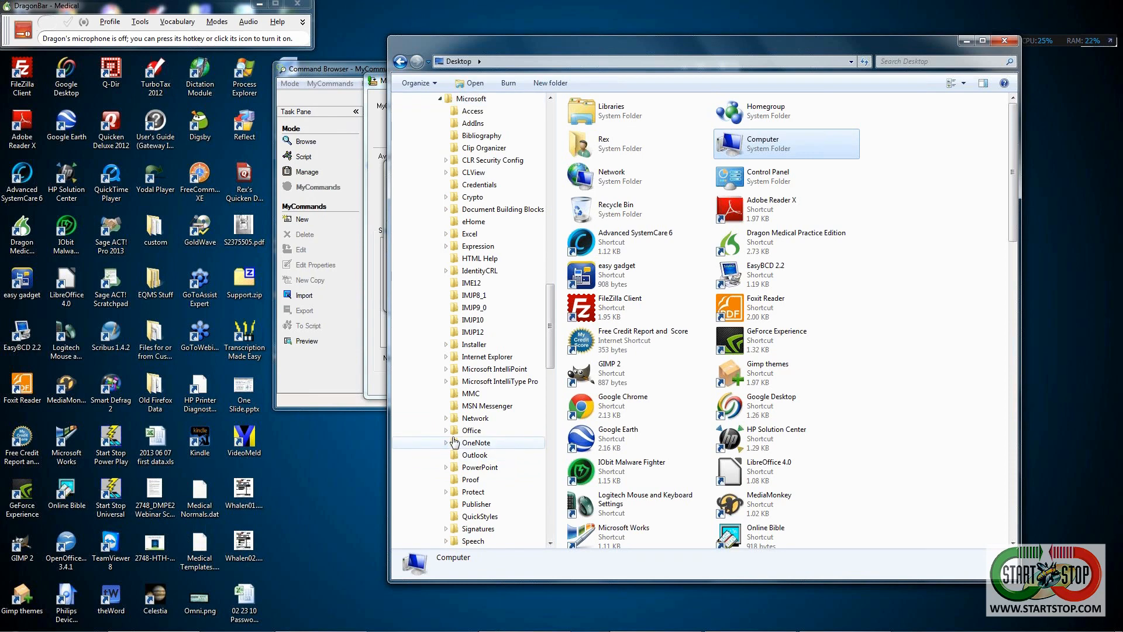
{"action": "left_click", "coordinate": [447, 431]}
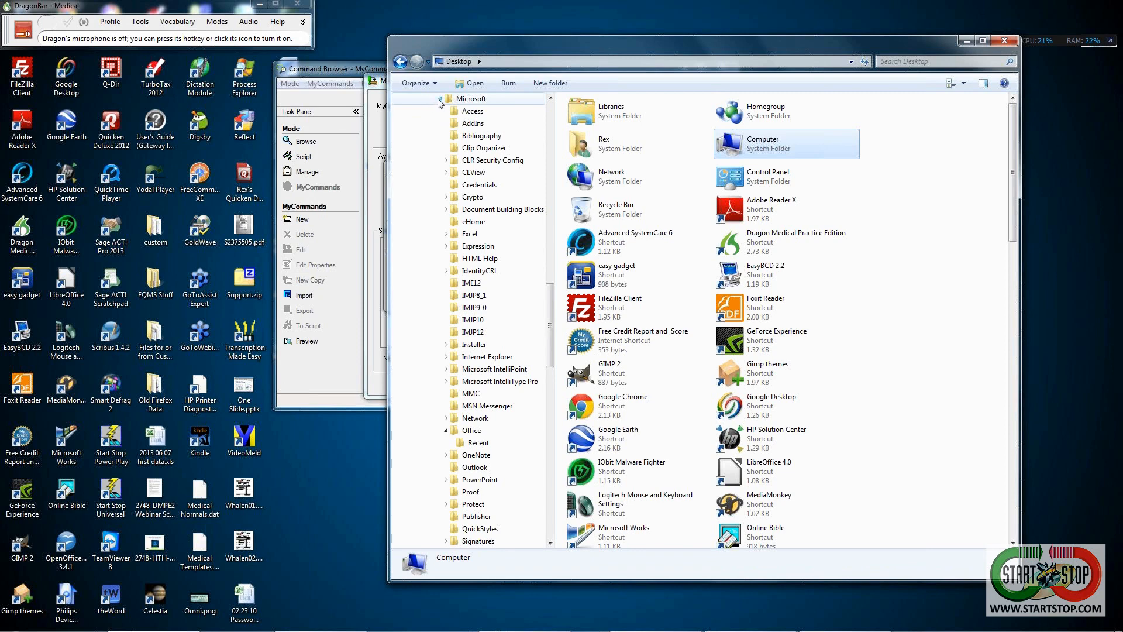
{"action": "scroll", "coordinate": [440, 103], "scroll_direction": "up", "scroll_amount": 7}
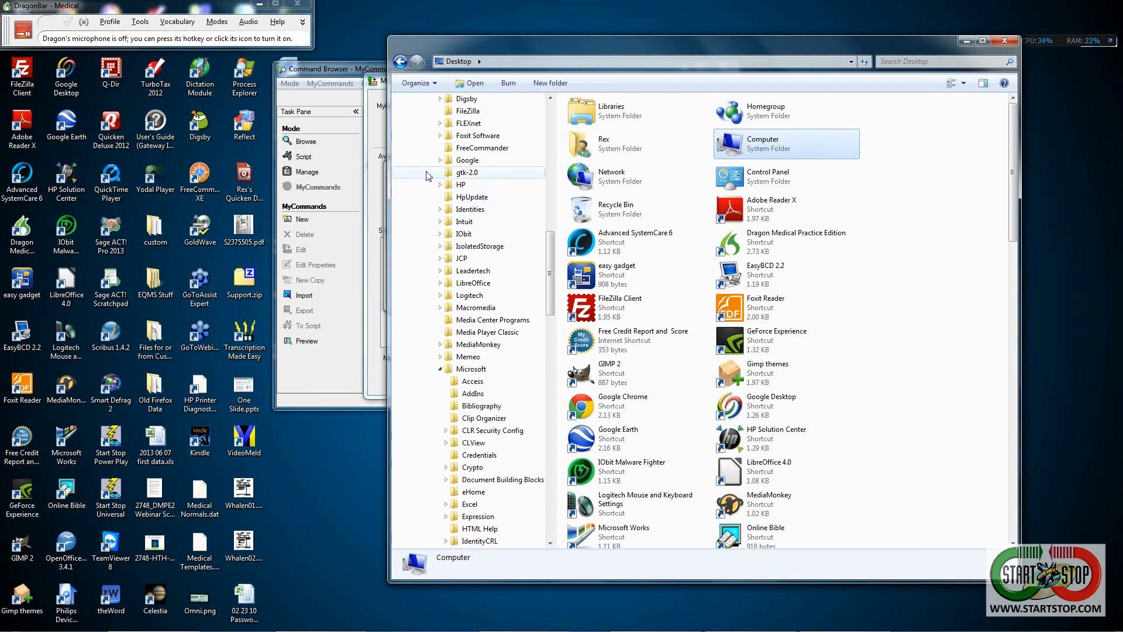
{"action": "scroll", "coordinate": [426, 172], "scroll_direction": "up", "scroll_amount": 4}
{"action": "left_click", "coordinate": [435, 161]}
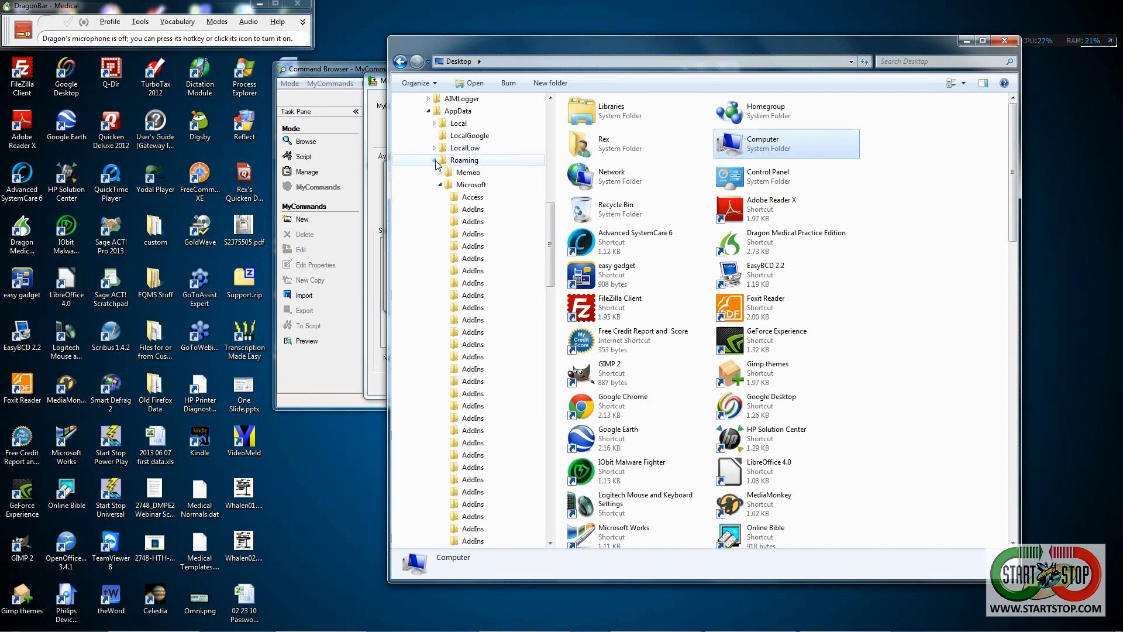
- Expand ProgramData and its Microsoft folder, briefly opening and closing OFFICE
{"action": "scroll", "coordinate": [433, 165], "scroll_direction": "up", "scroll_amount": 3}
{"action": "scroll", "coordinate": [433, 164], "scroll_direction": "up", "scroll_amount": 3}
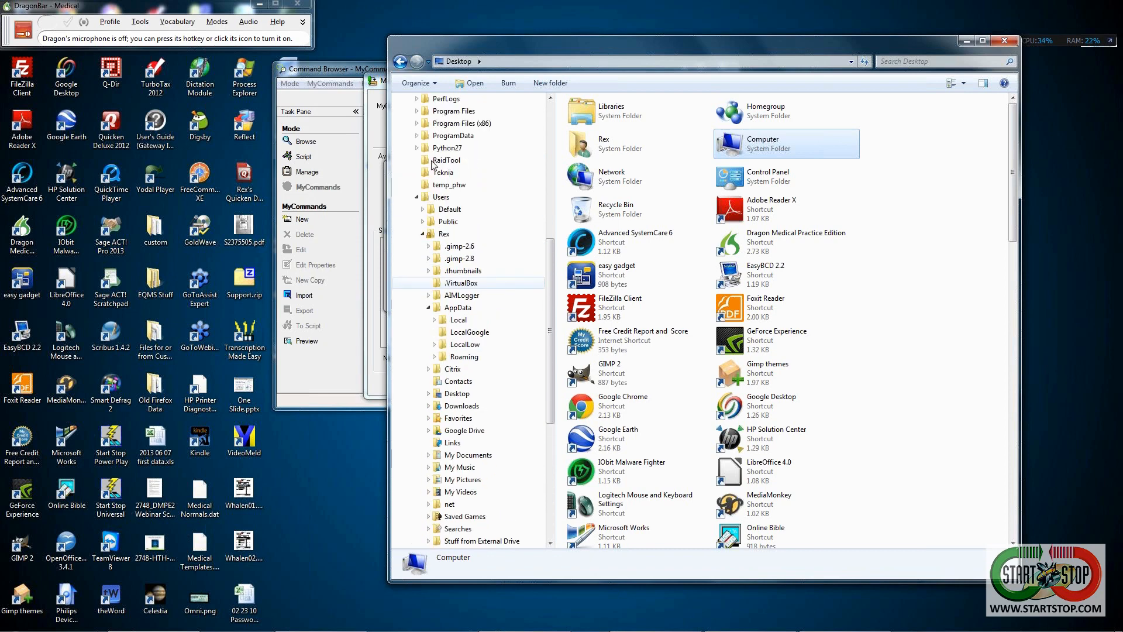
{"action": "left_click", "coordinate": [417, 160]}
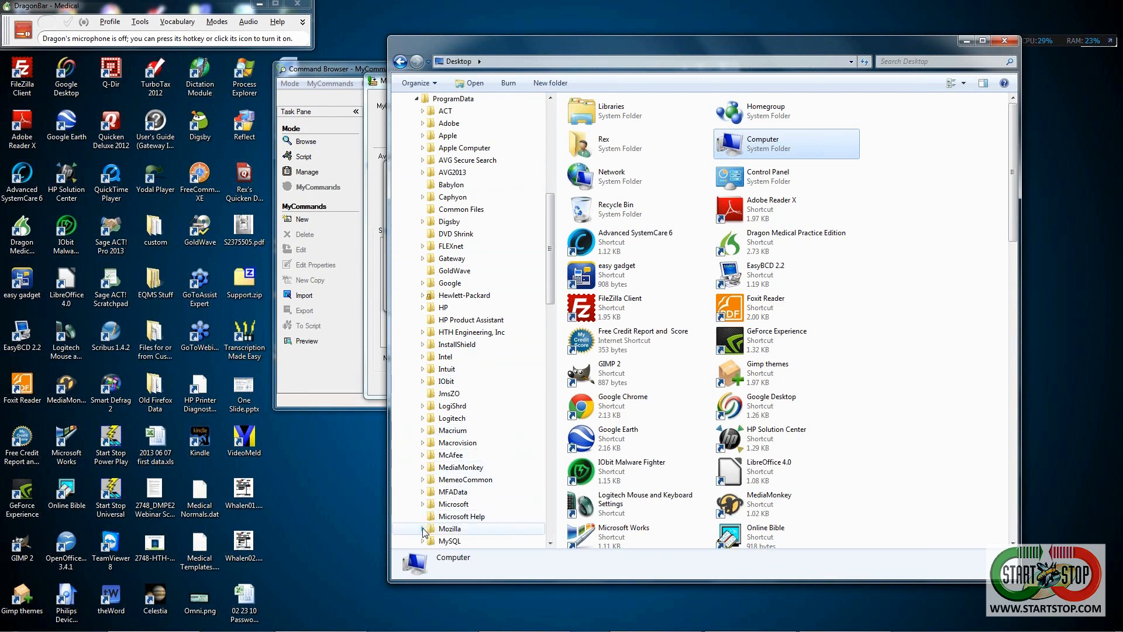
{"action": "left_click", "coordinate": [422, 504]}
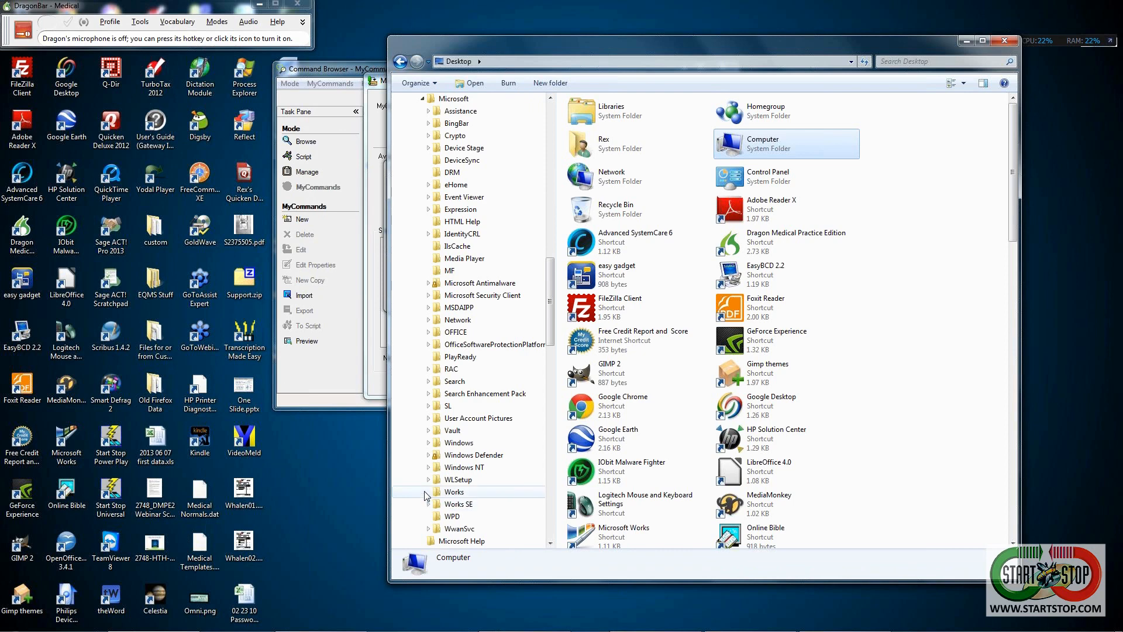
{"action": "left_click", "coordinate": [429, 332]}
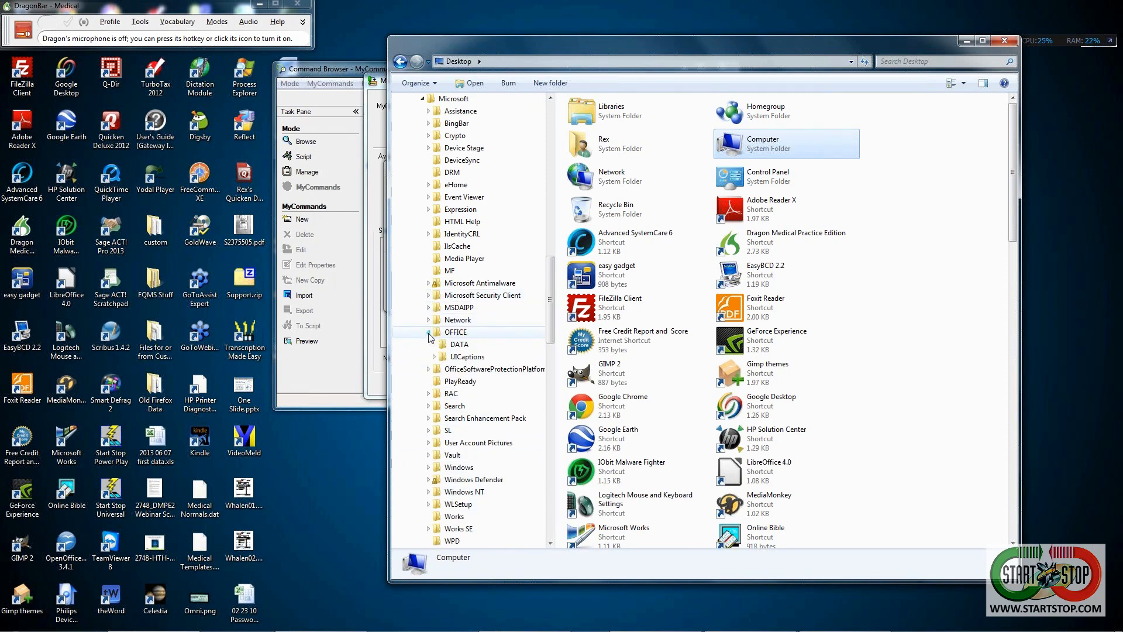
{"action": "left_click", "coordinate": [428, 332]}
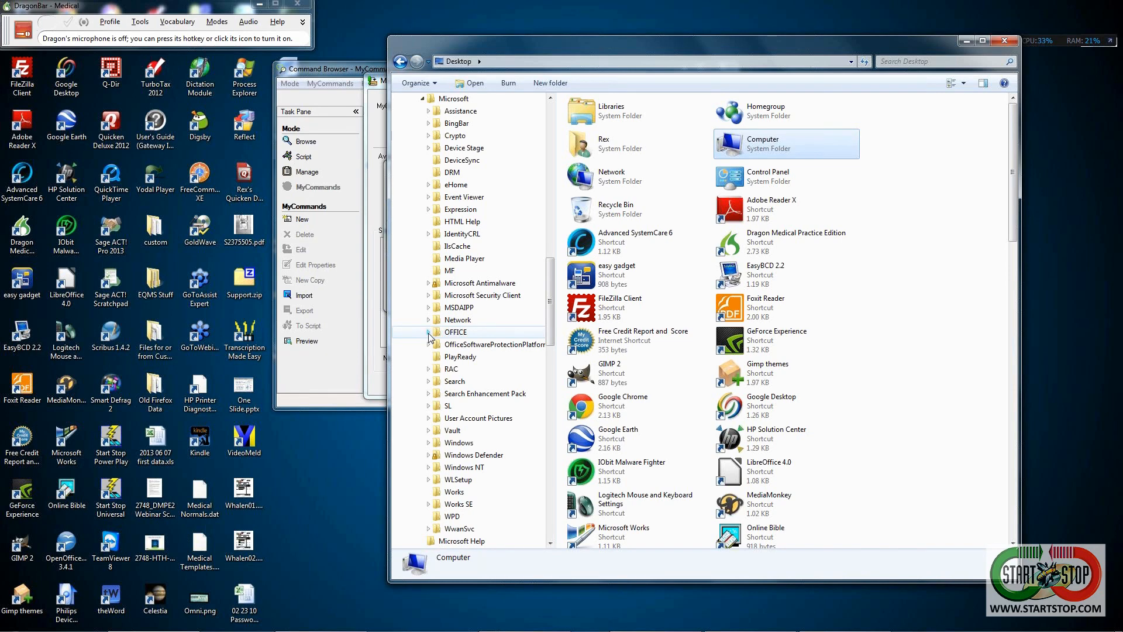
{"action": "mouse_move", "coordinate": [459, 630]}
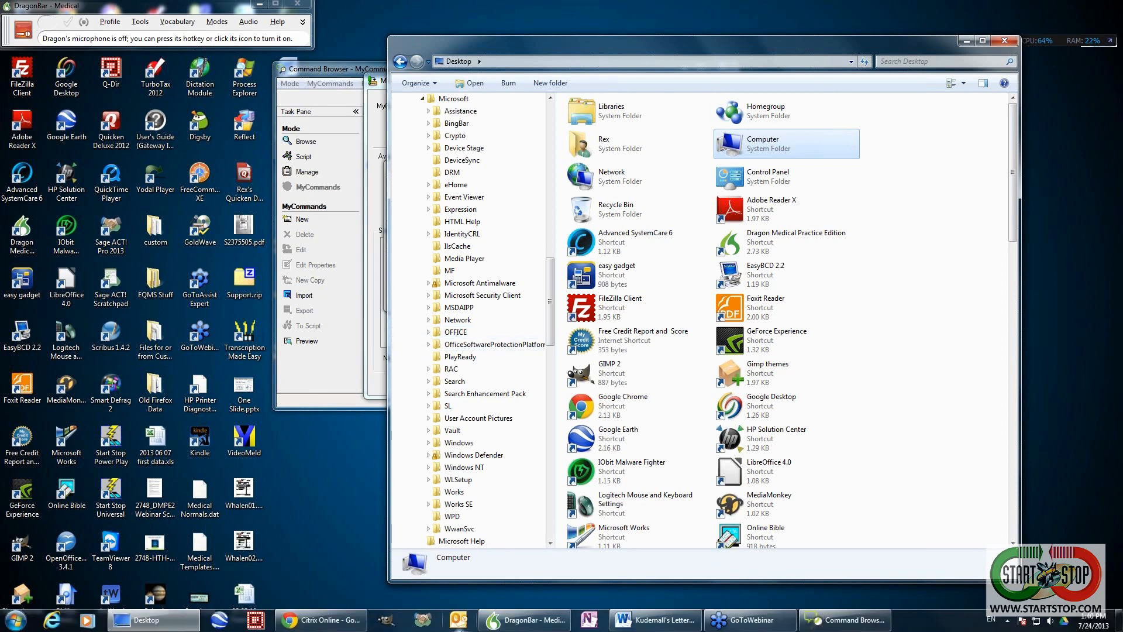
- Check in Word's Save As that the letterhead document sits in Templates, then cancel
{"action": "left_click", "coordinate": [670, 619]}
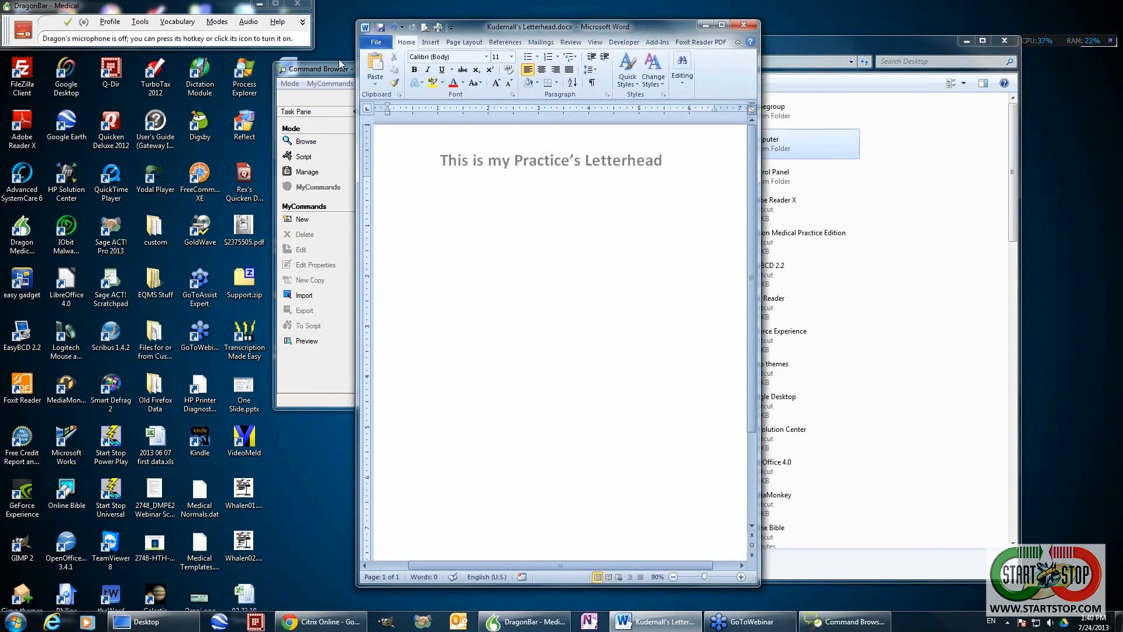
{"action": "left_click", "coordinate": [375, 42]}
{"action": "left_click", "coordinate": [391, 77]}
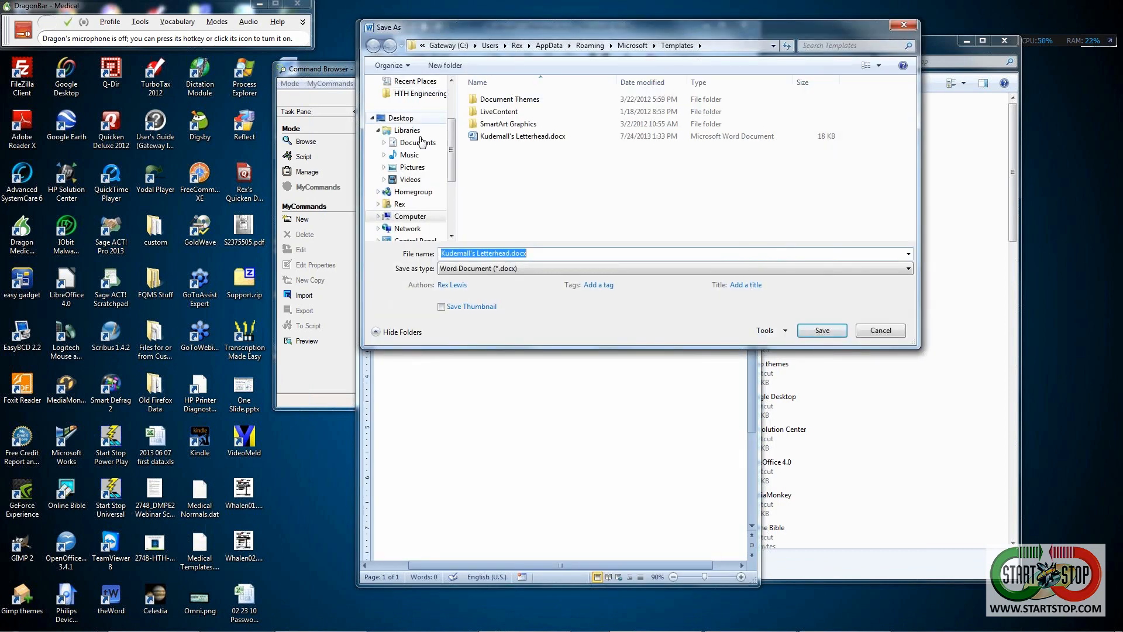
{"action": "scroll", "coordinate": [450, 139], "scroll_direction": "up", "scroll_amount": 2}
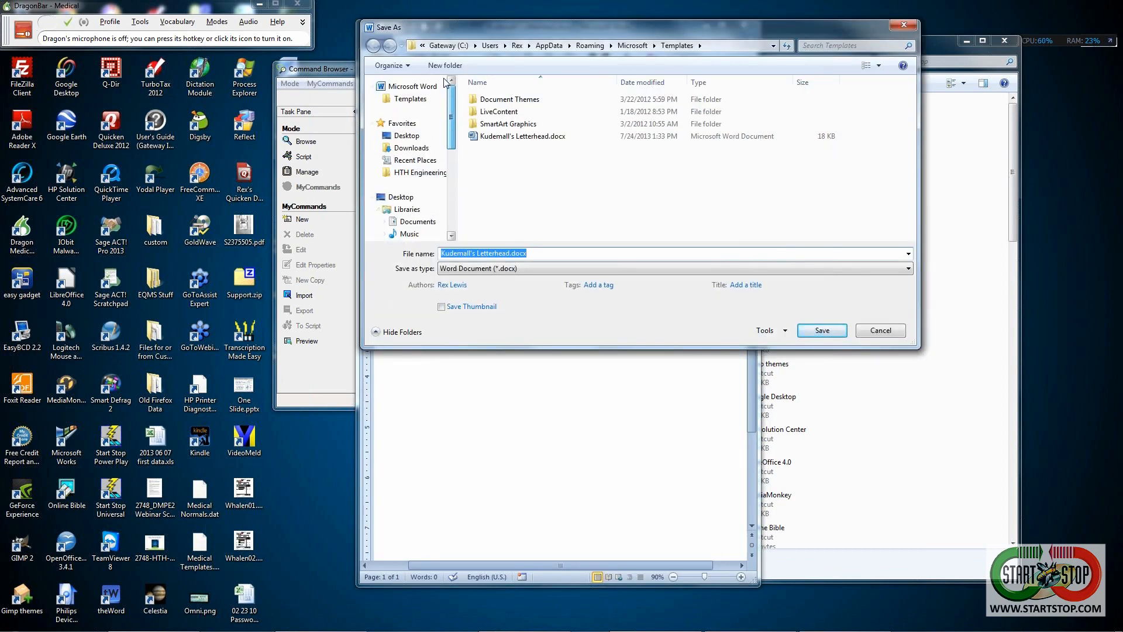
{"action": "left_click", "coordinate": [406, 100]}
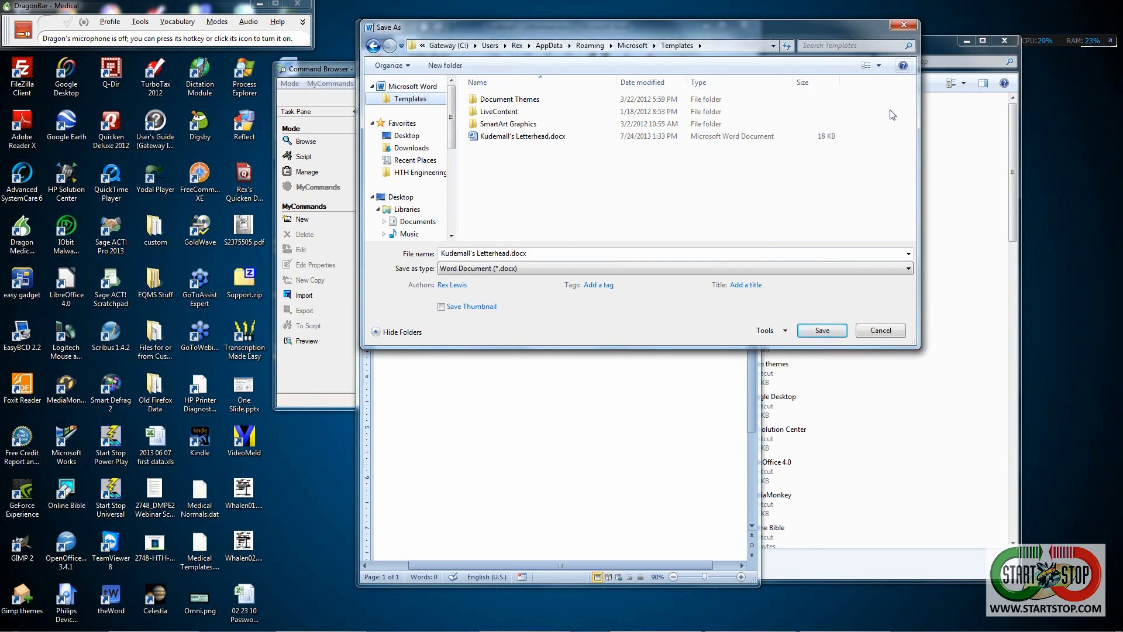
{"action": "left_click", "coordinate": [882, 331]}
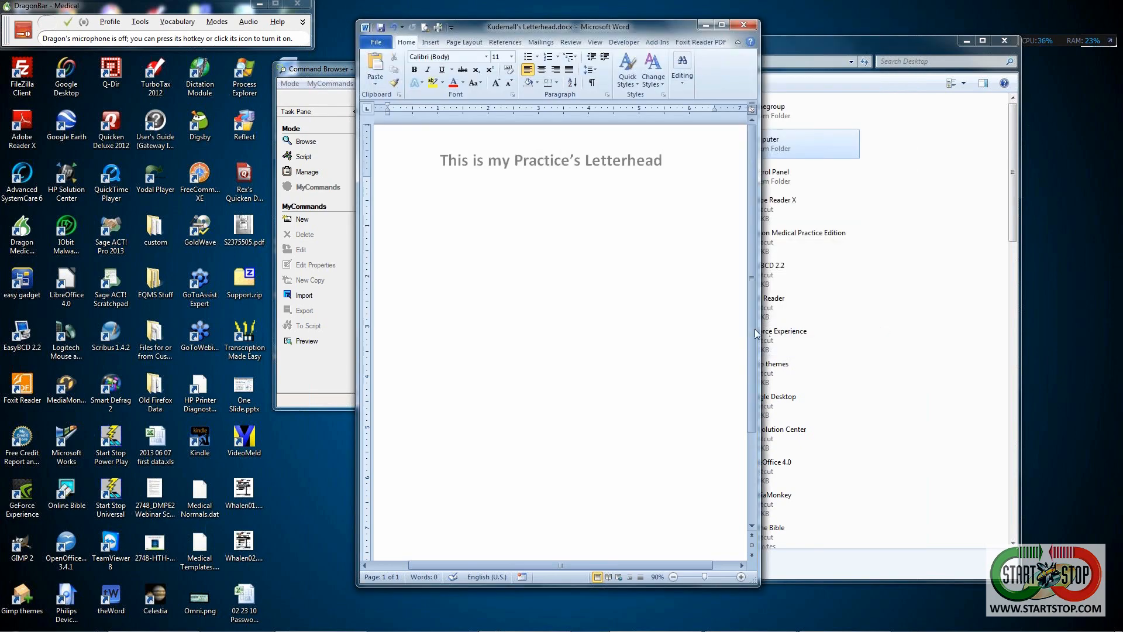
- Minimize Word and open AppData\Roaming\Microsoft\Templates in Explorer, showing Kudemall's Letterhead.docx
{"action": "left_click", "coordinate": [706, 27]}
{"action": "left_click_drag", "start_coordinate": [549, 314], "coordinate": [548, 490]}
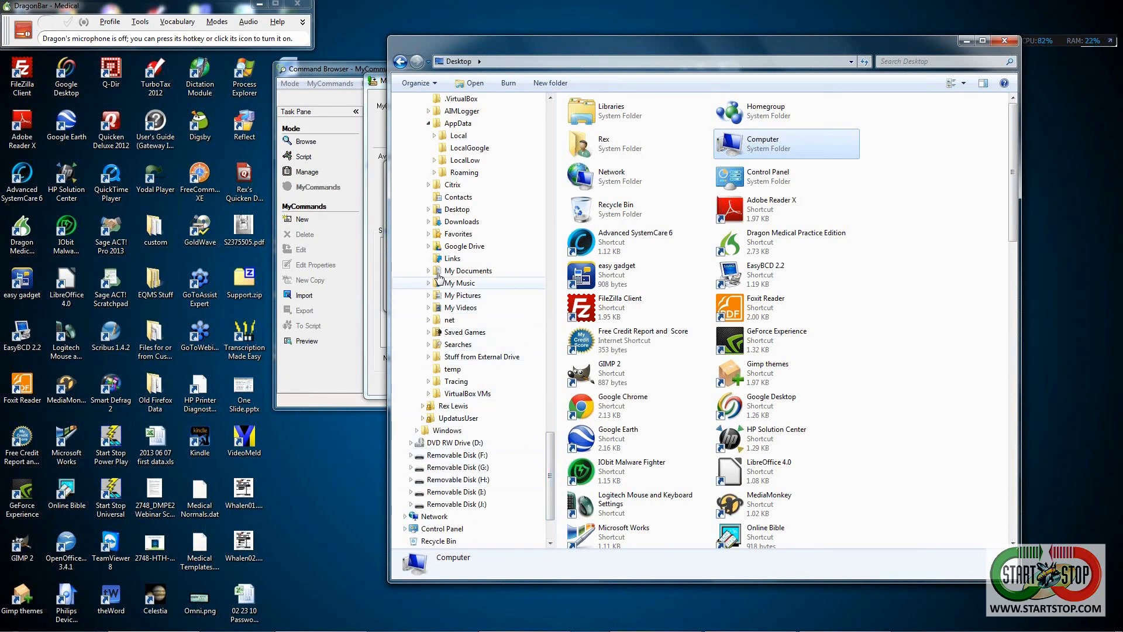
{"action": "left_click", "coordinate": [434, 173]}
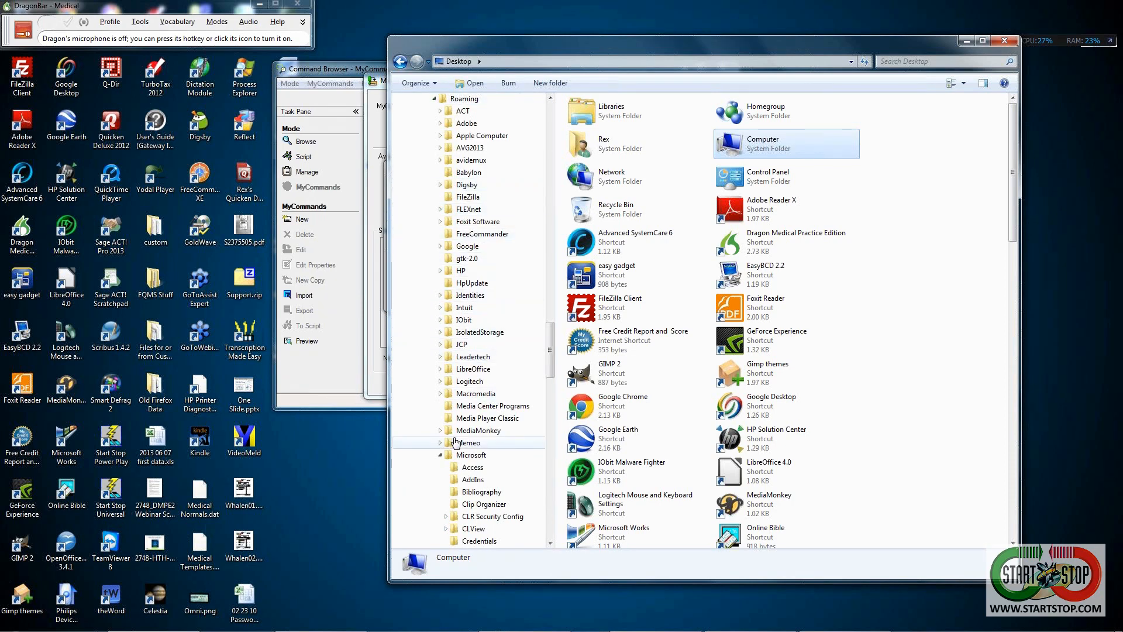
{"action": "left_click_drag", "start_coordinate": [552, 365], "coordinate": [552, 437]}
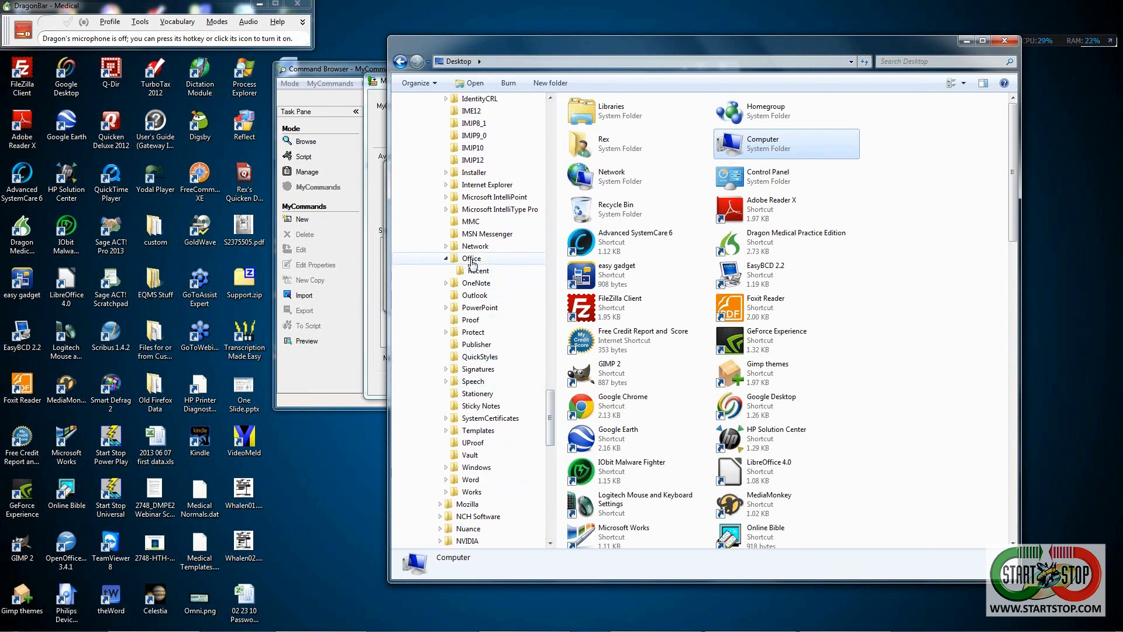
{"action": "left_click", "coordinate": [475, 433]}
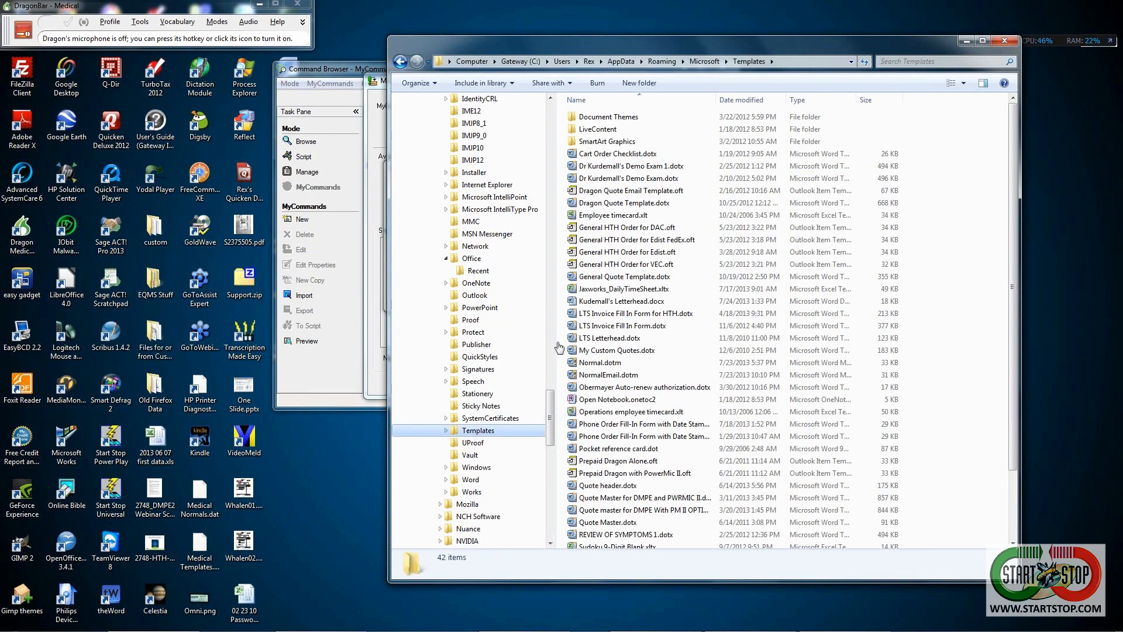
{"action": "left_click_drag", "start_coordinate": [770, 42], "coordinate": [671, 312]}
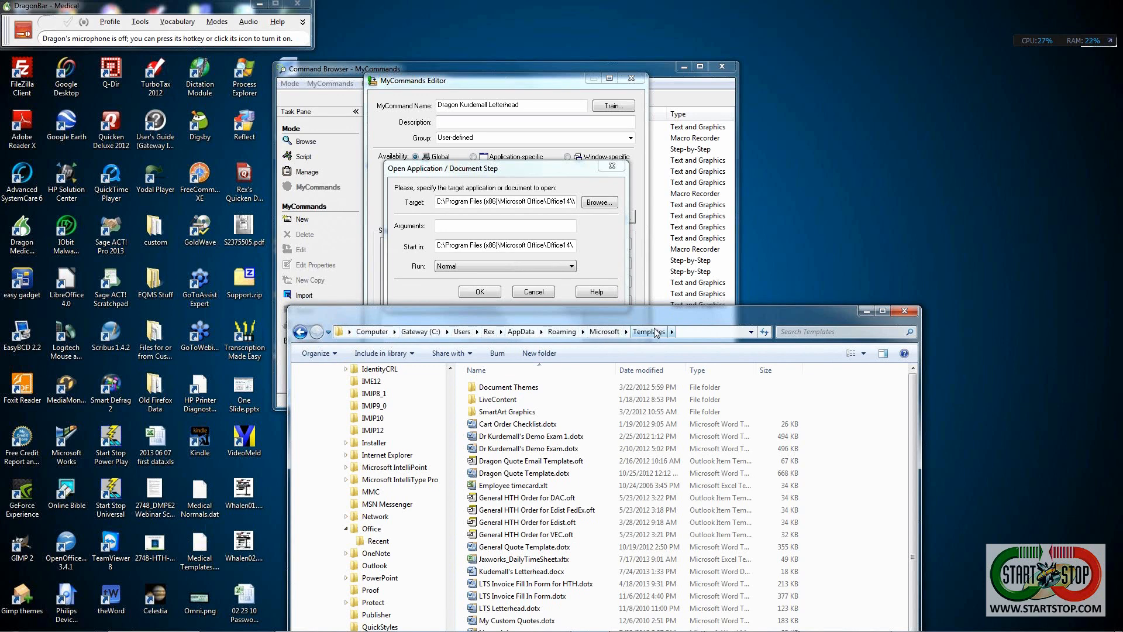
- Begin the step's Arguments with the path appdata\roaming\microsoft\templates\
{"action": "left_click", "coordinate": [452, 226]}
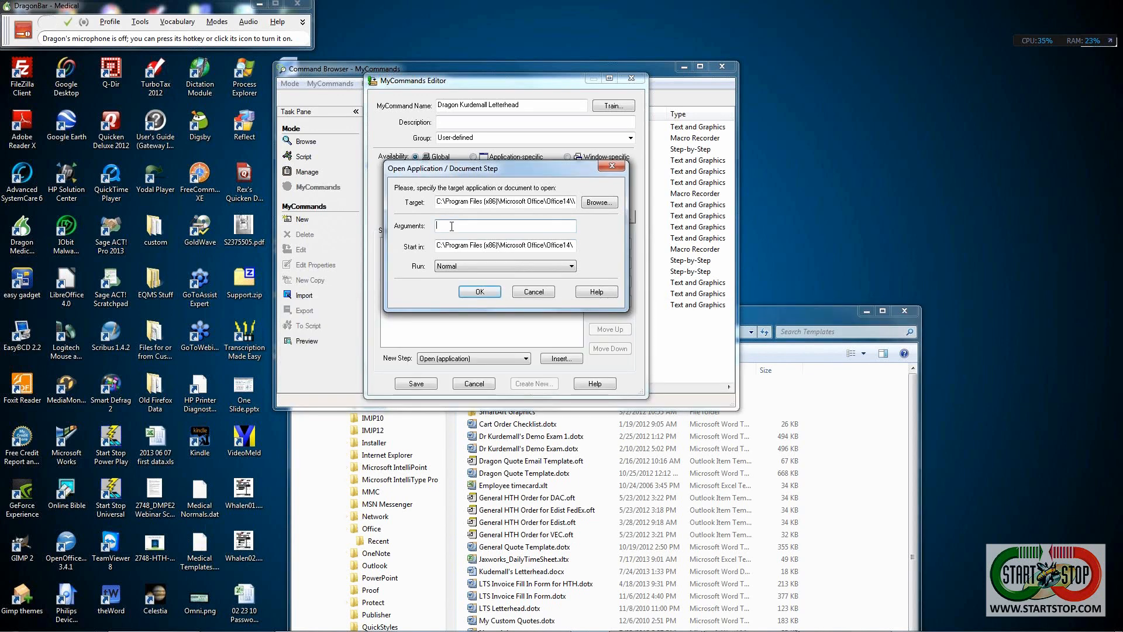
{"action": "left_click_drag", "start_coordinate": [784, 315], "coordinate": [756, 457]}
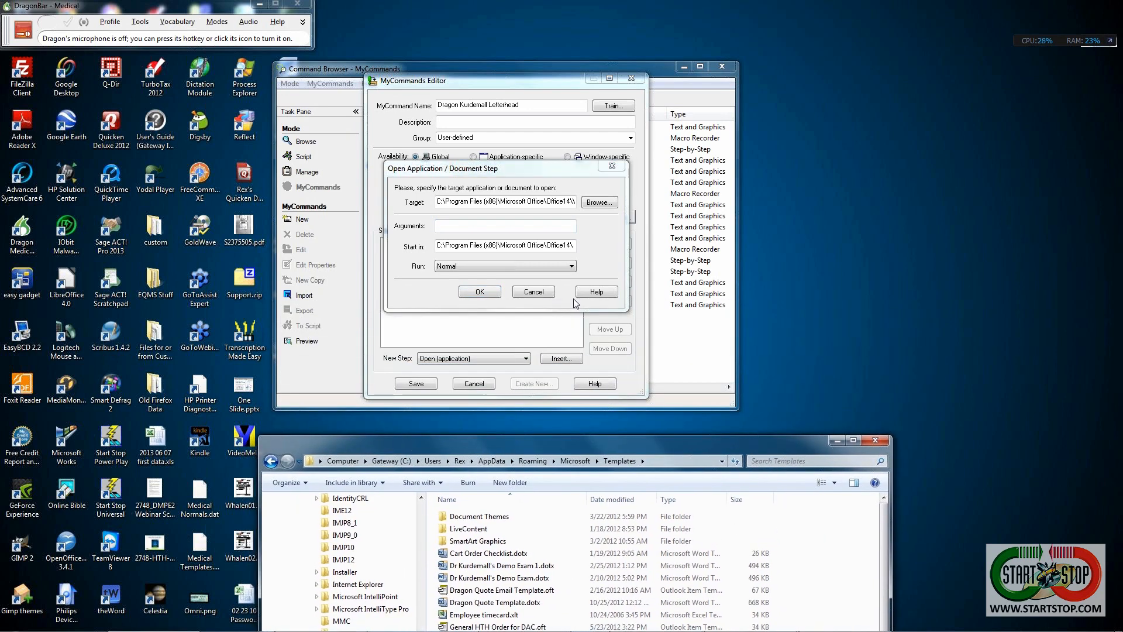
{"action": "left_click", "coordinate": [467, 227]}
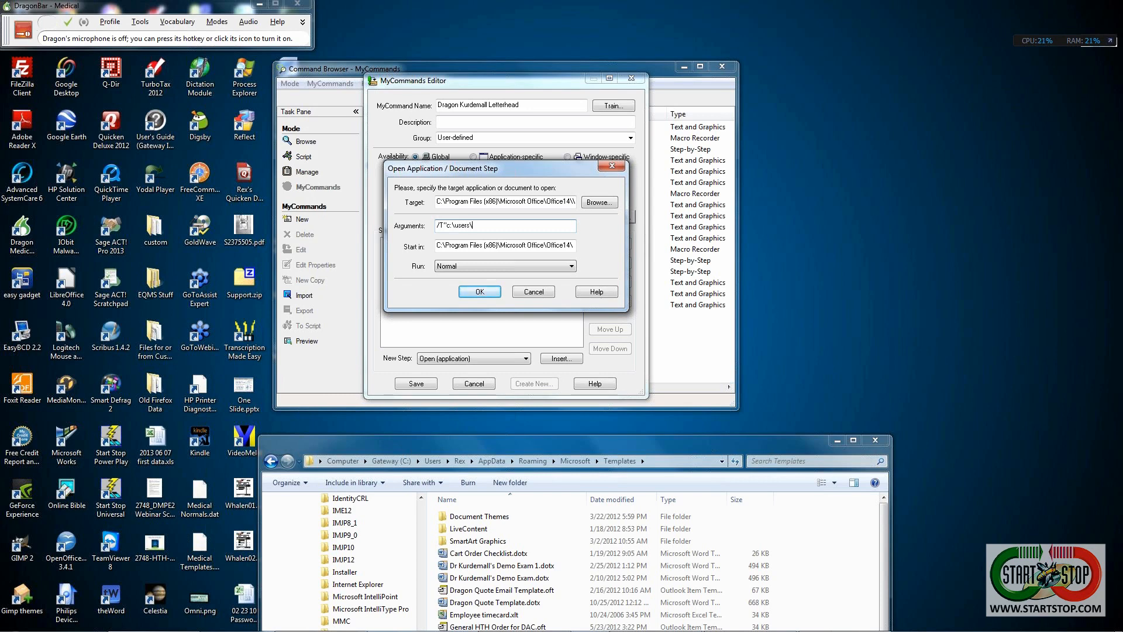
{"action": "type", "text": "rex\\"}
{"action": "type", "text": "appdata\\roaming\\microsoft\\templates\\"}
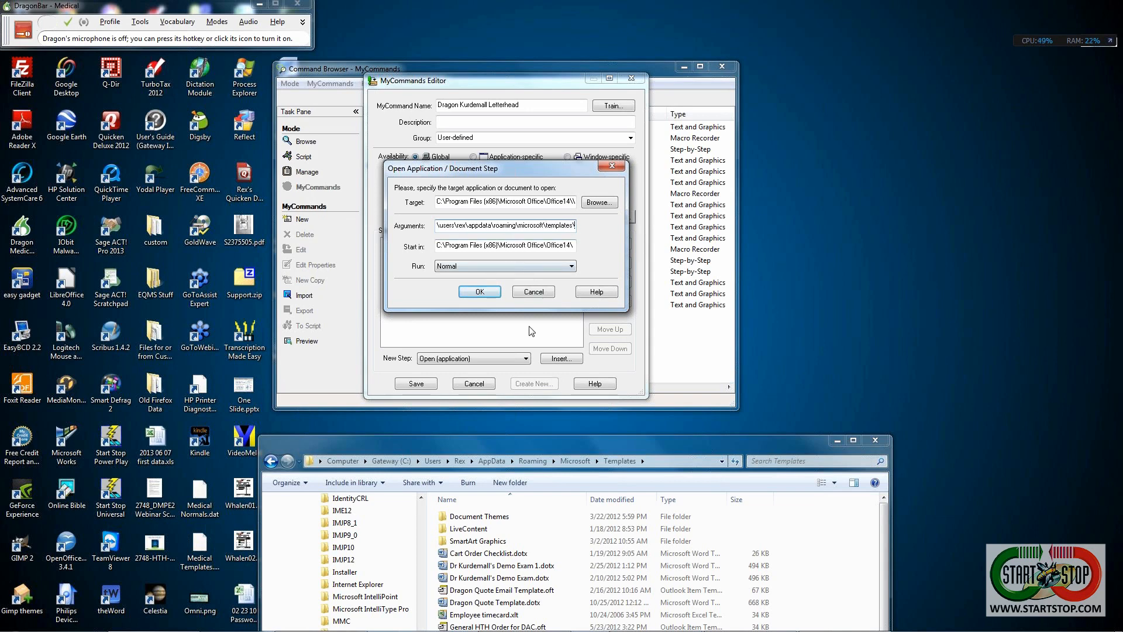
- Complete the Arguments path with the file name kurdemall's letterhead.docx
{"action": "left_click_drag", "start_coordinate": [492, 448], "coordinate": [497, 384]}
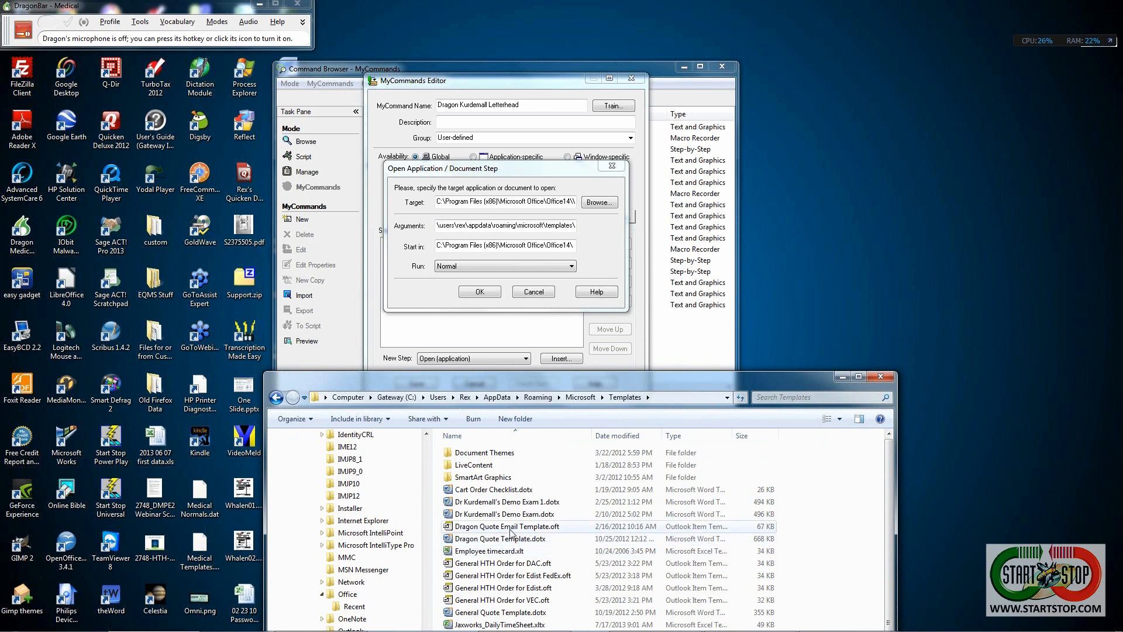
{"action": "scroll", "coordinate": [499, 597], "scroll_direction": "down", "scroll_amount": 2}
{"action": "left_click_drag", "start_coordinate": [584, 380], "coordinate": [580, 309]}
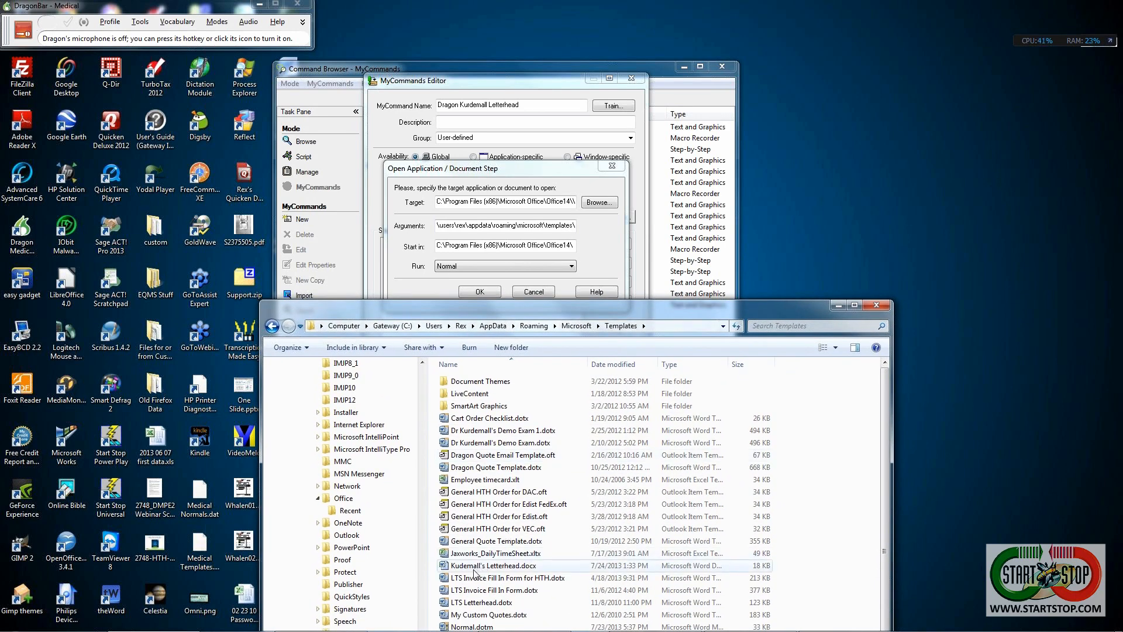
{"action": "left_click", "coordinate": [484, 174]}
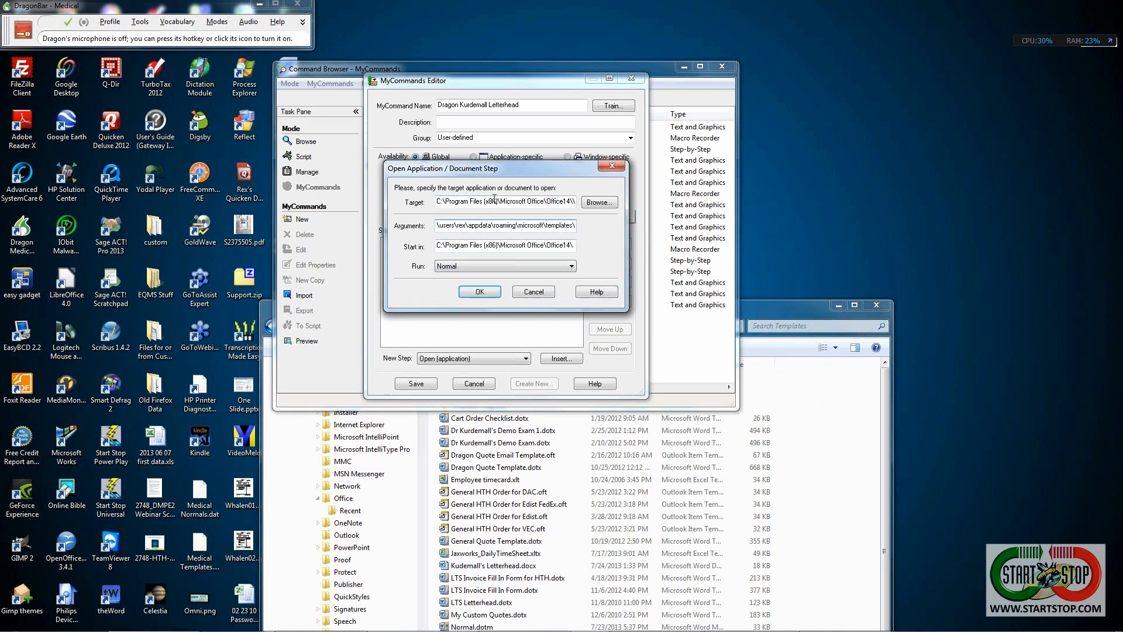
{"action": "type", "text": "kurdemall's letterhead.do"}
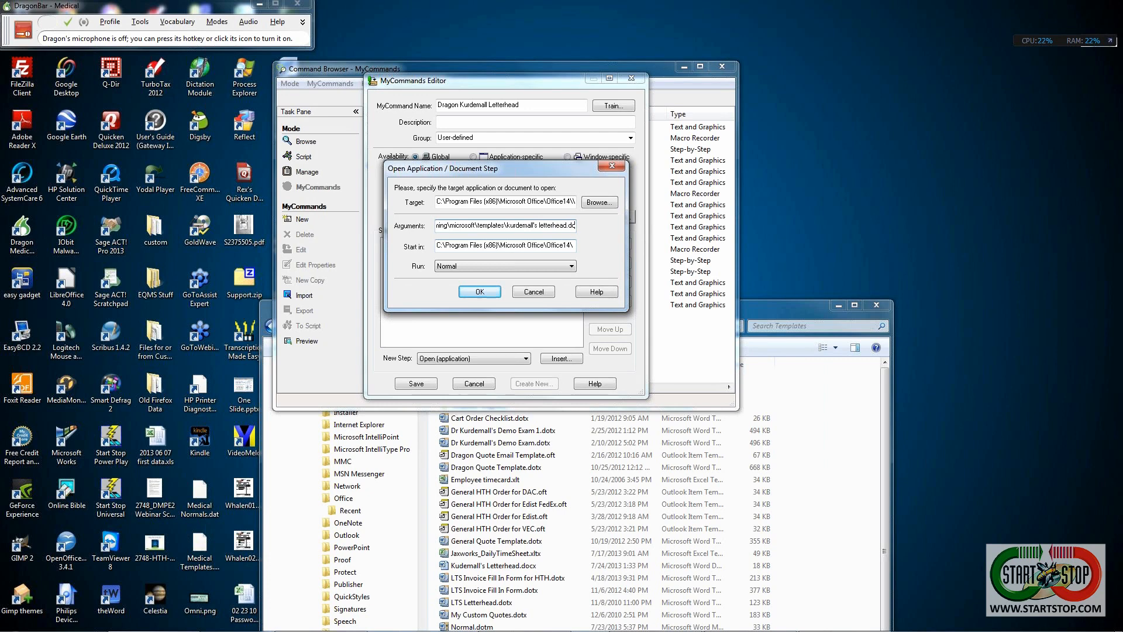
{"action": "type", "text": "cx"}
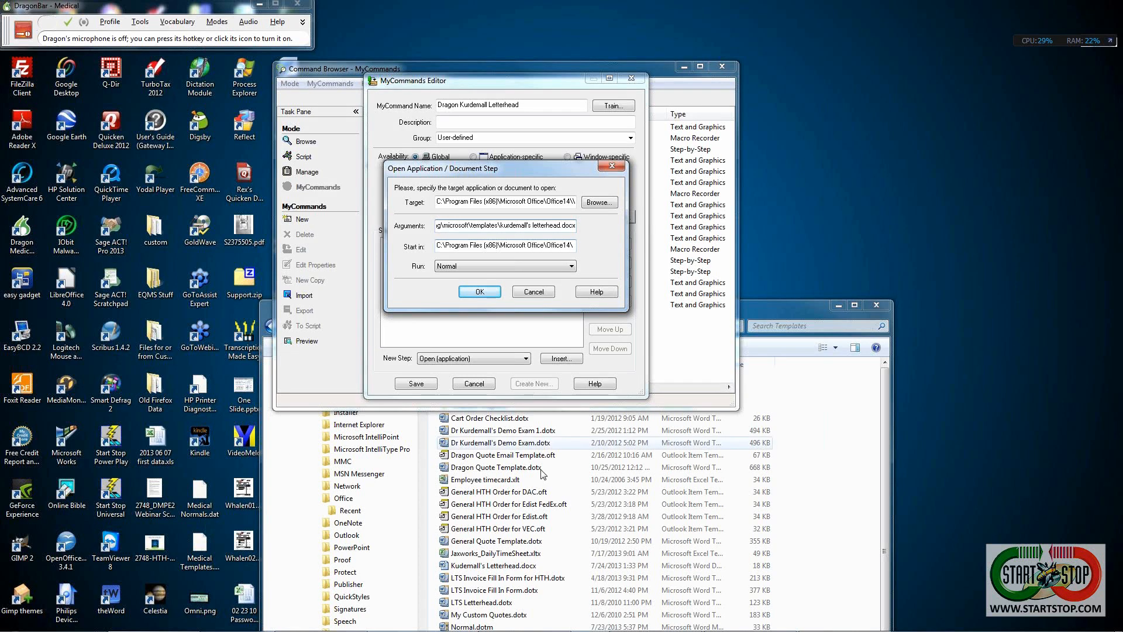
- Save the Word letterhead as Word Template (*.dotx), Kudemall's Letterhead.dotx, in the Templates folder
{"action": "mouse_move", "coordinate": [549, 629]}
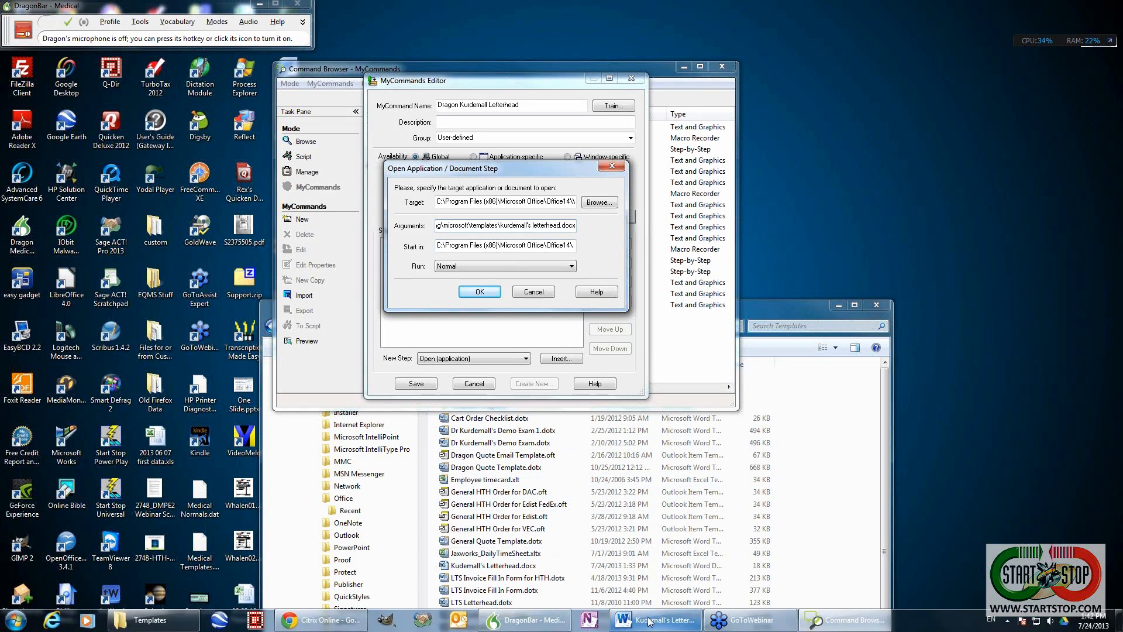
{"action": "left_click", "coordinate": [622, 624]}
{"action": "left_click", "coordinate": [379, 46]}
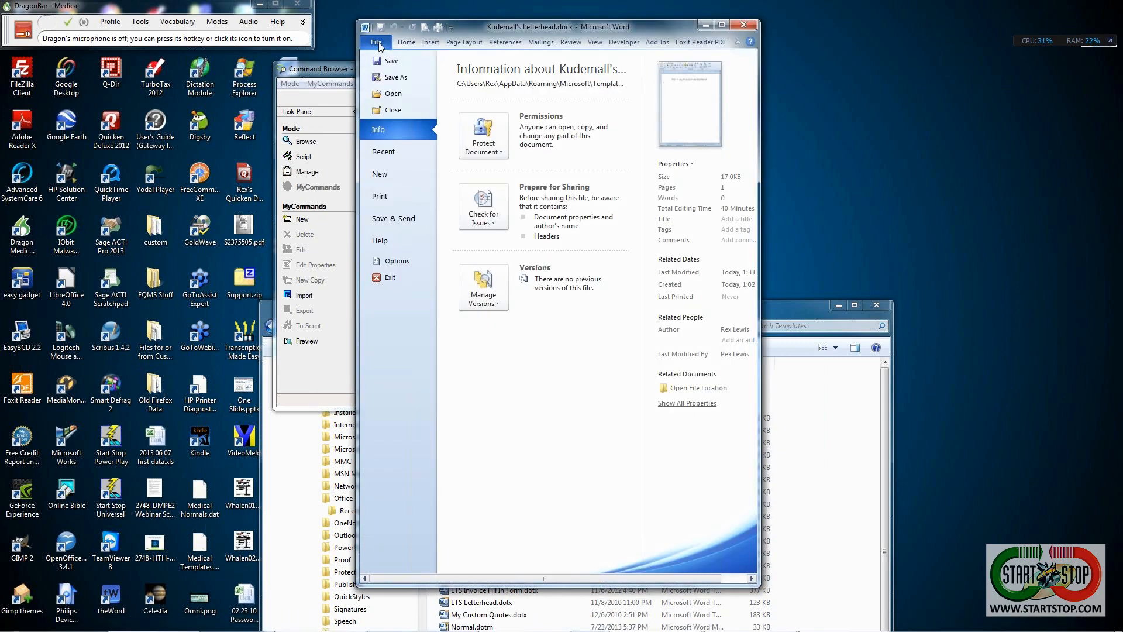
{"action": "left_click", "coordinate": [391, 80]}
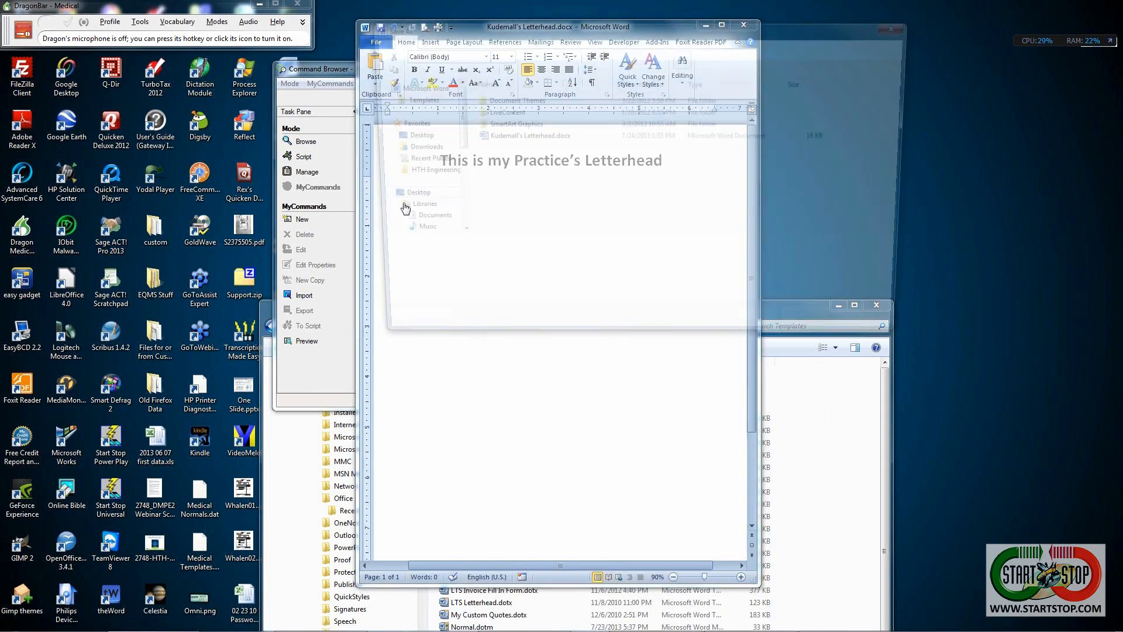
{"action": "left_click", "coordinate": [397, 102]}
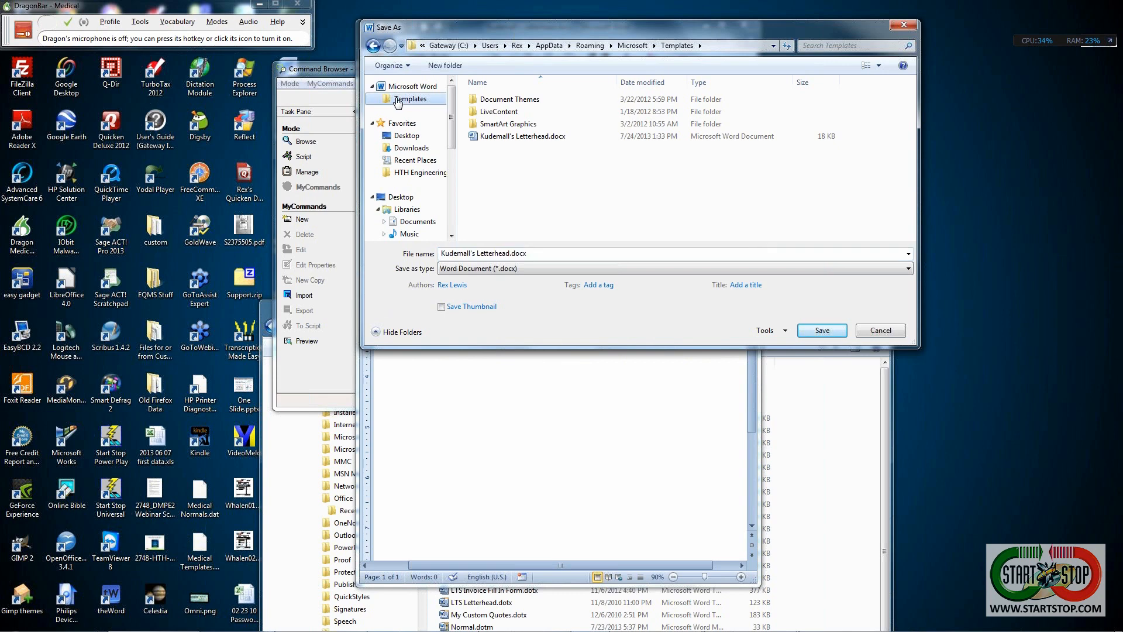
{"action": "left_click", "coordinate": [556, 270]}
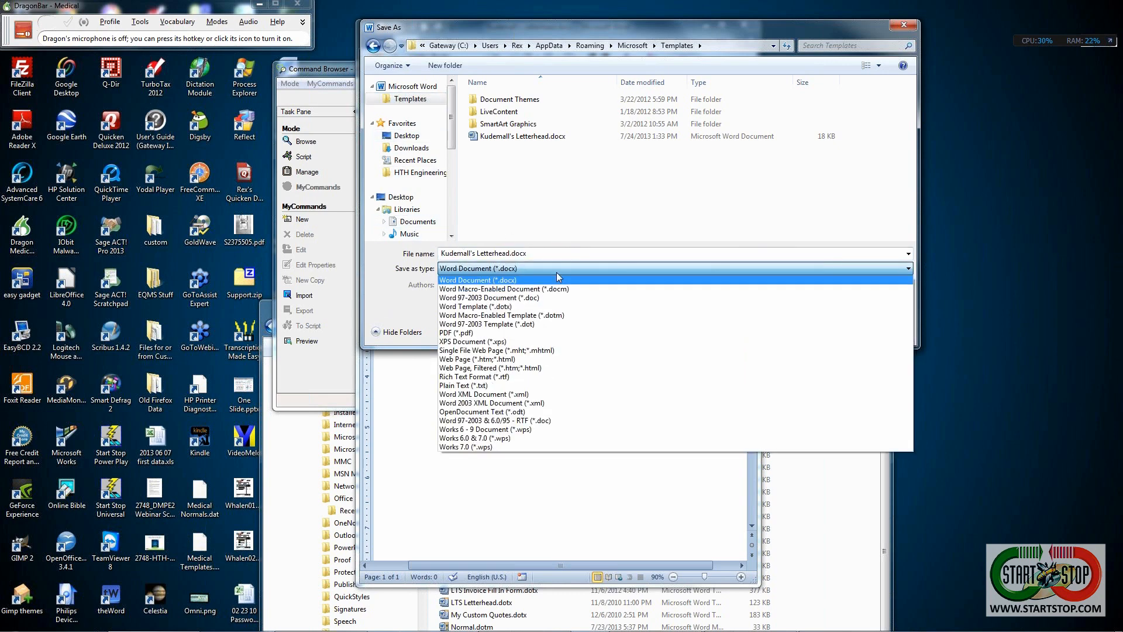
{"action": "left_click", "coordinate": [485, 306]}
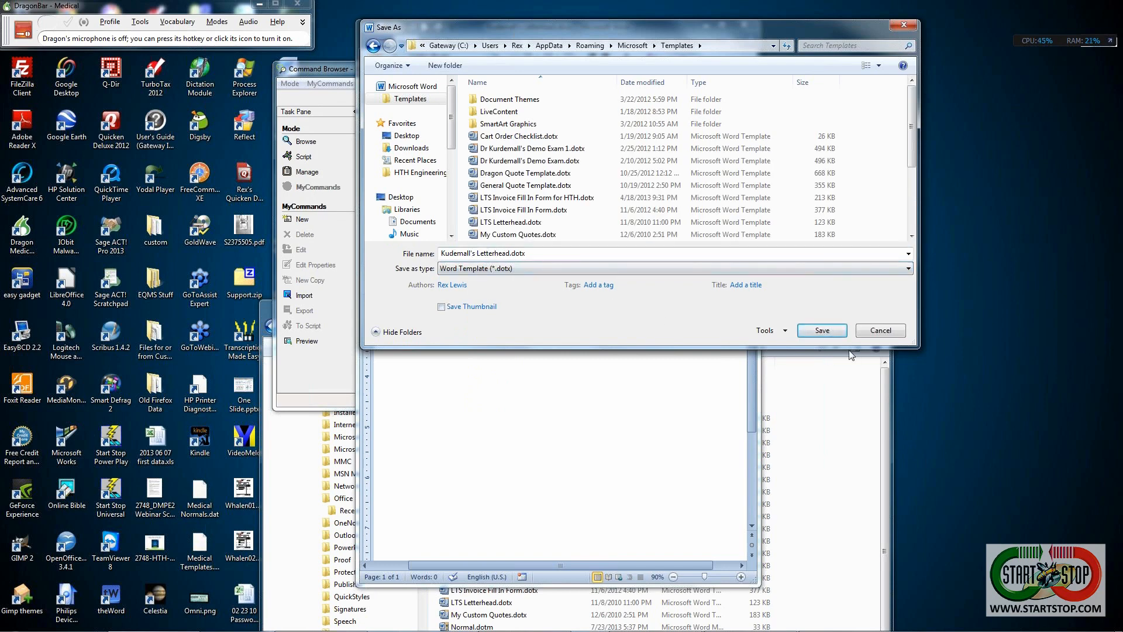
{"action": "left_click", "coordinate": [822, 331]}
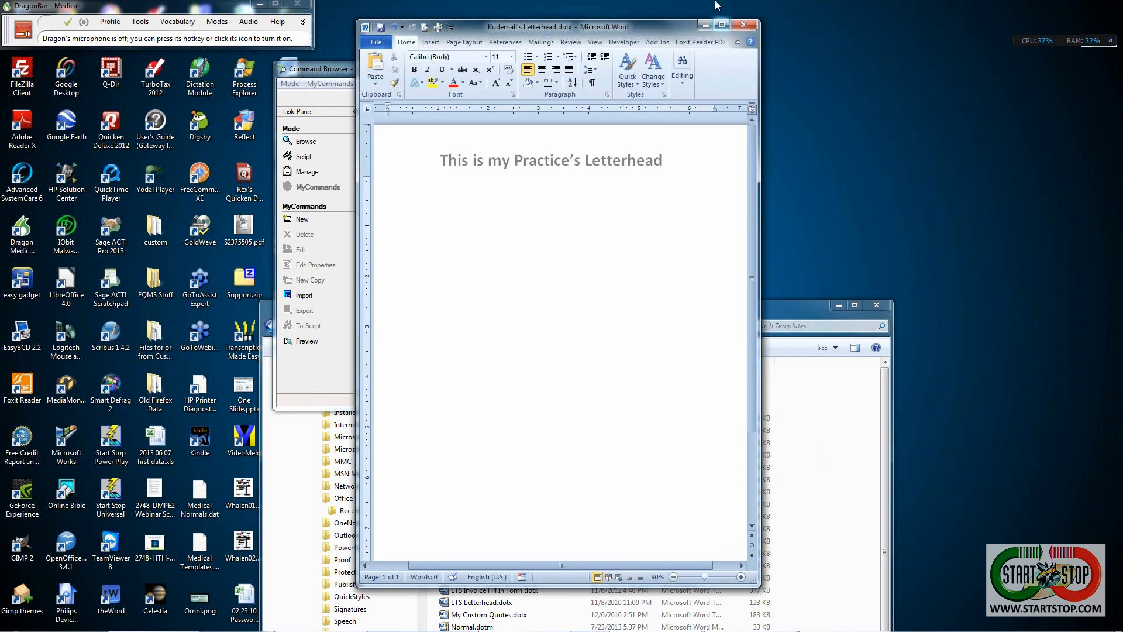
- Change the Open Application step's Arguments extension from .docx to .dotx and confirm the step
{"action": "left_click", "coordinate": [704, 26]}
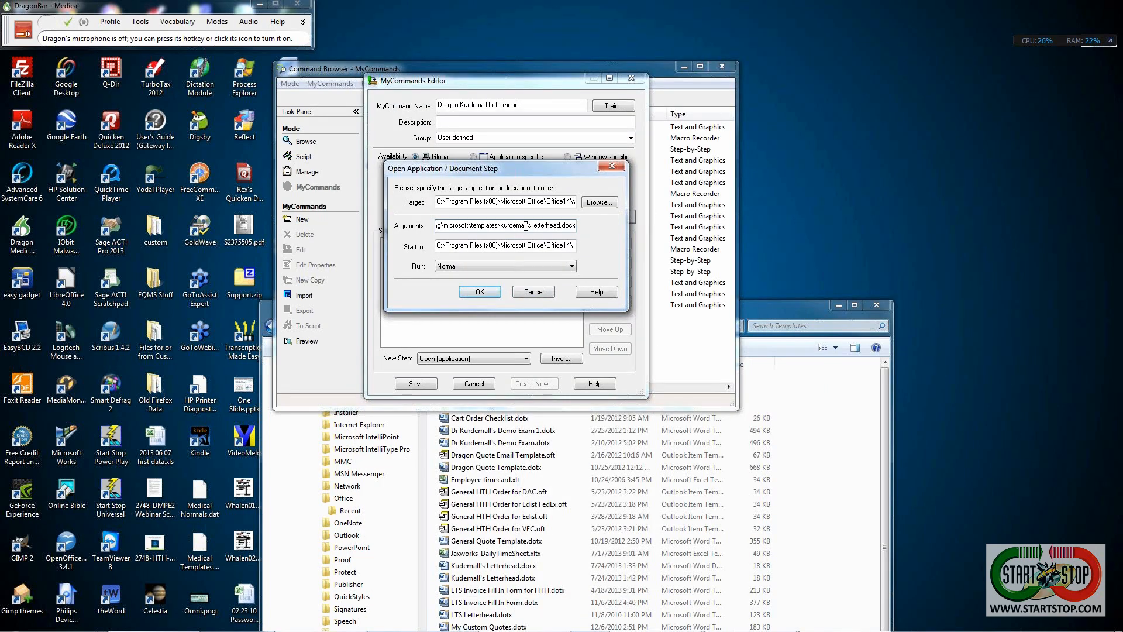
{"action": "key", "text": "shift+Left"}
{"action": "type", "text": "t"}
{"action": "left_click", "coordinate": [478, 291]}
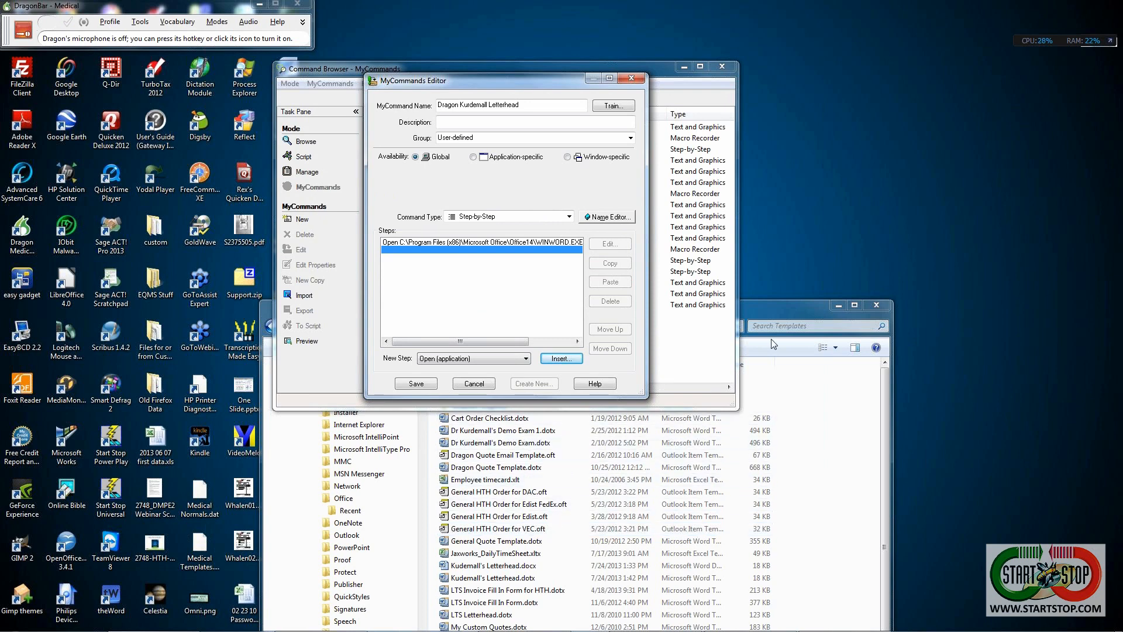
{"action": "left_click", "coordinate": [768, 314]}
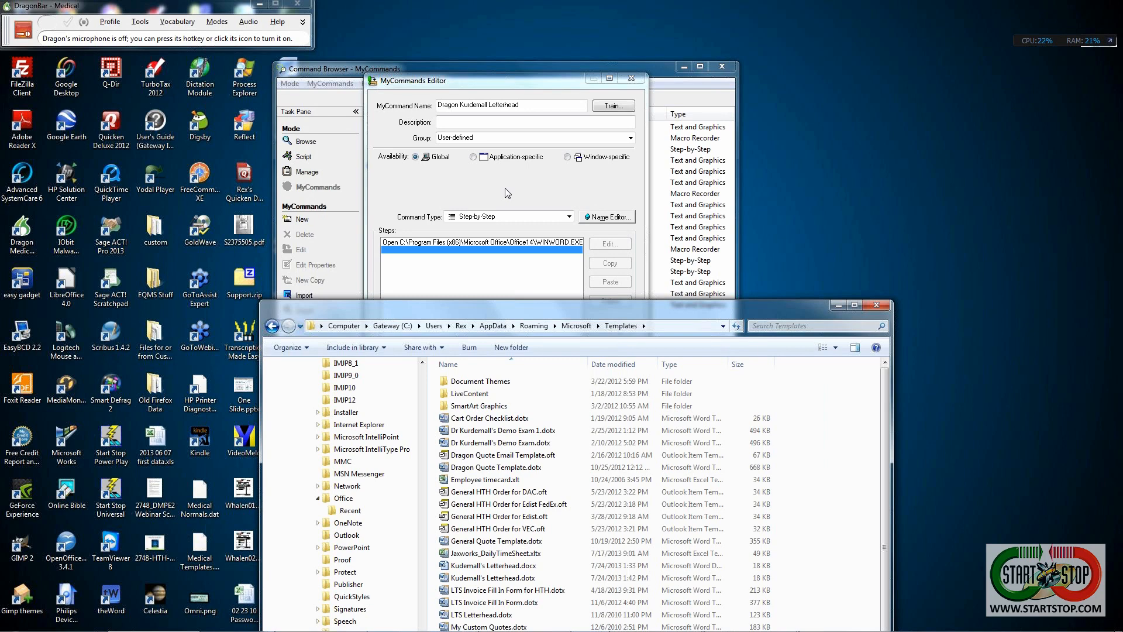
{"action": "left_click", "coordinate": [504, 187]}
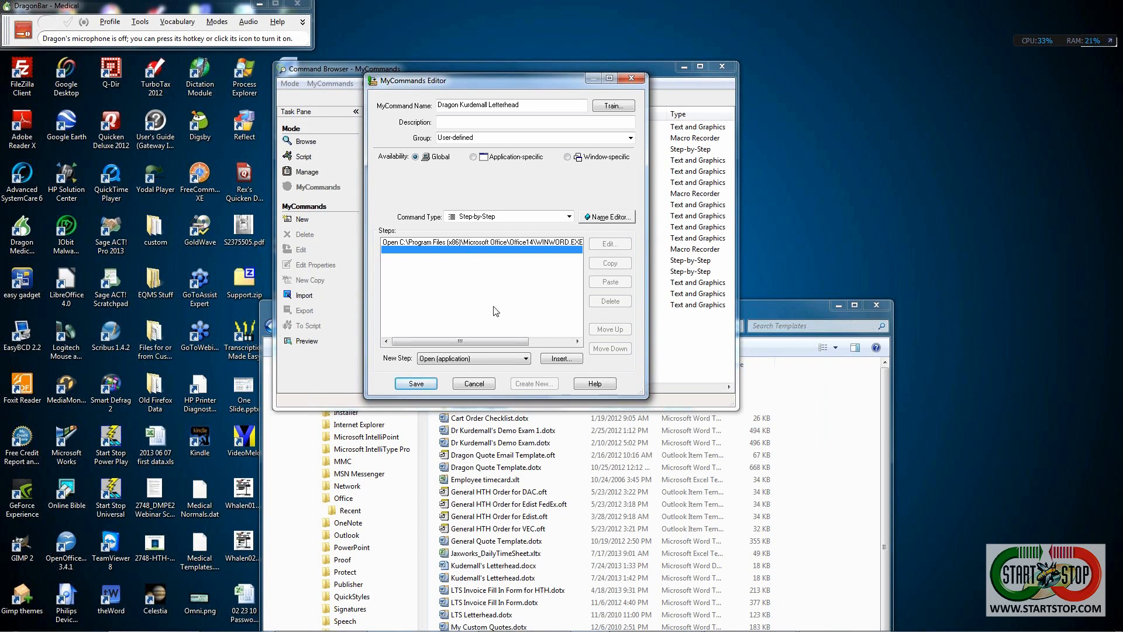
- Insert a Wait step of 2500 milliseconds after the Word-opening step
{"action": "left_click", "coordinate": [526, 359]}
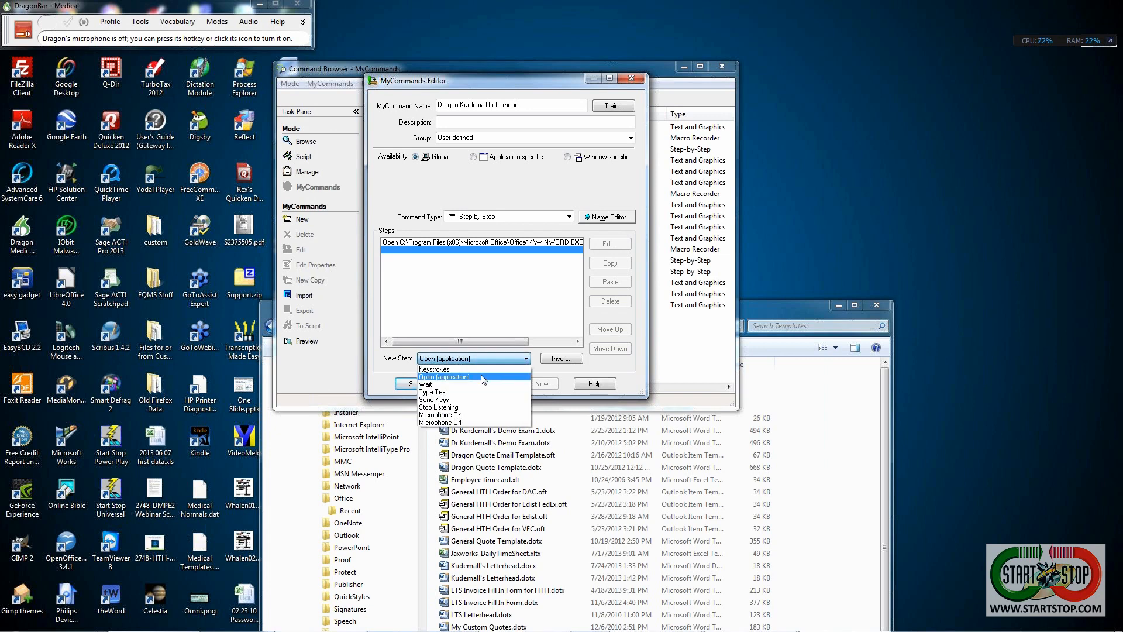
{"action": "left_click", "coordinate": [429, 384]}
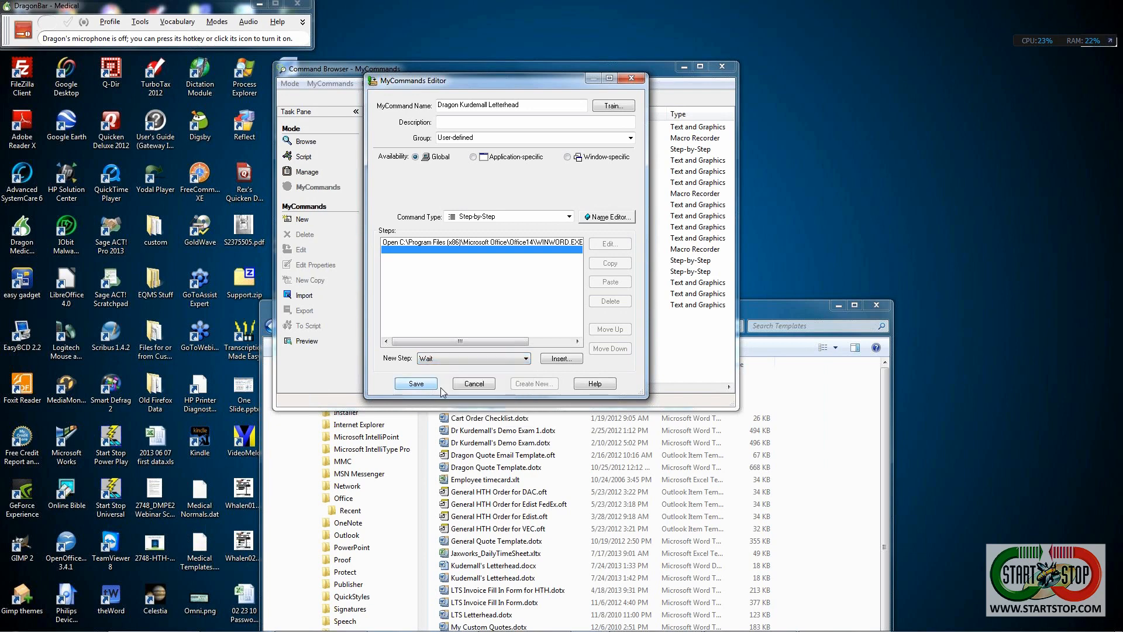
{"action": "left_click", "coordinate": [559, 361]}
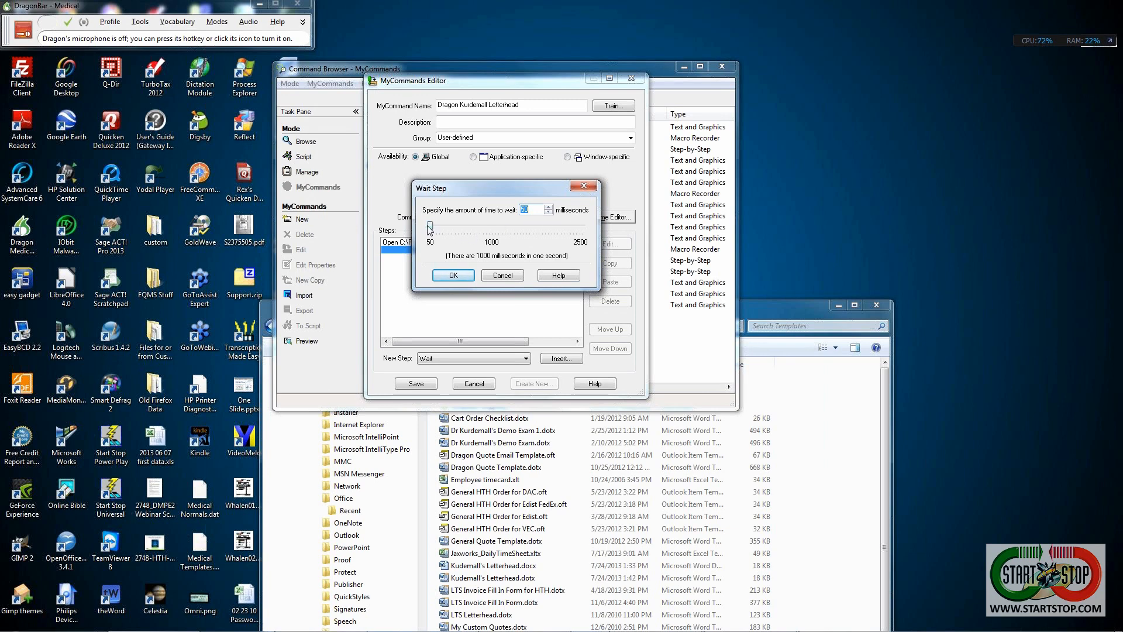
{"action": "left_click_drag", "start_coordinate": [430, 229], "coordinate": [597, 237]}
{"action": "left_click", "coordinate": [461, 273]}
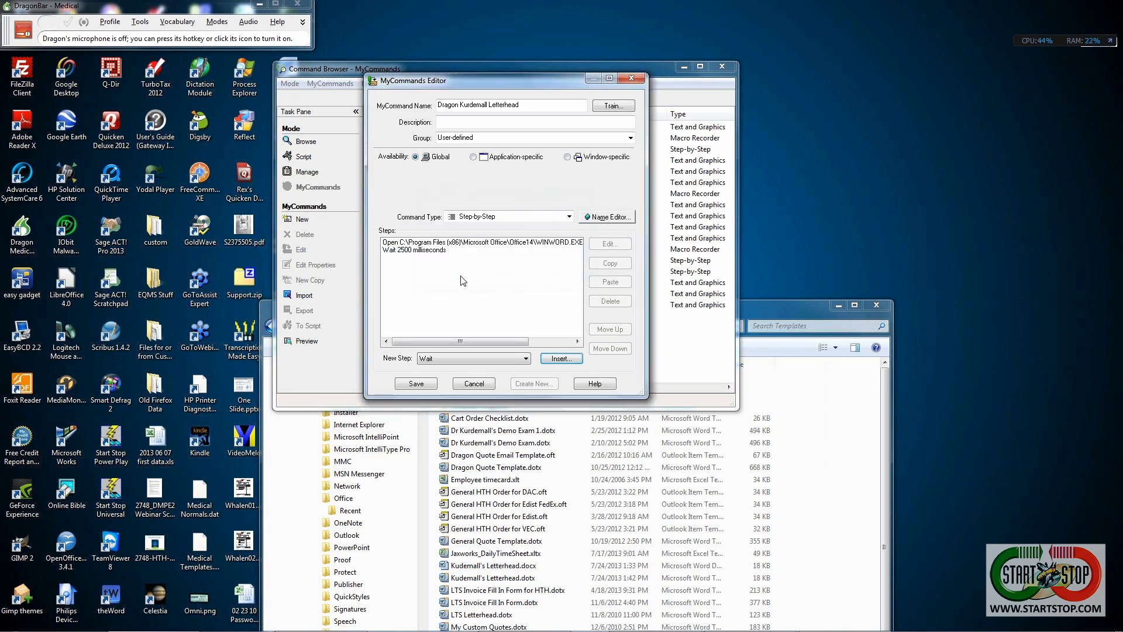
- Insert a second Wait step of 500 milliseconds
{"action": "left_click", "coordinate": [560, 358]}
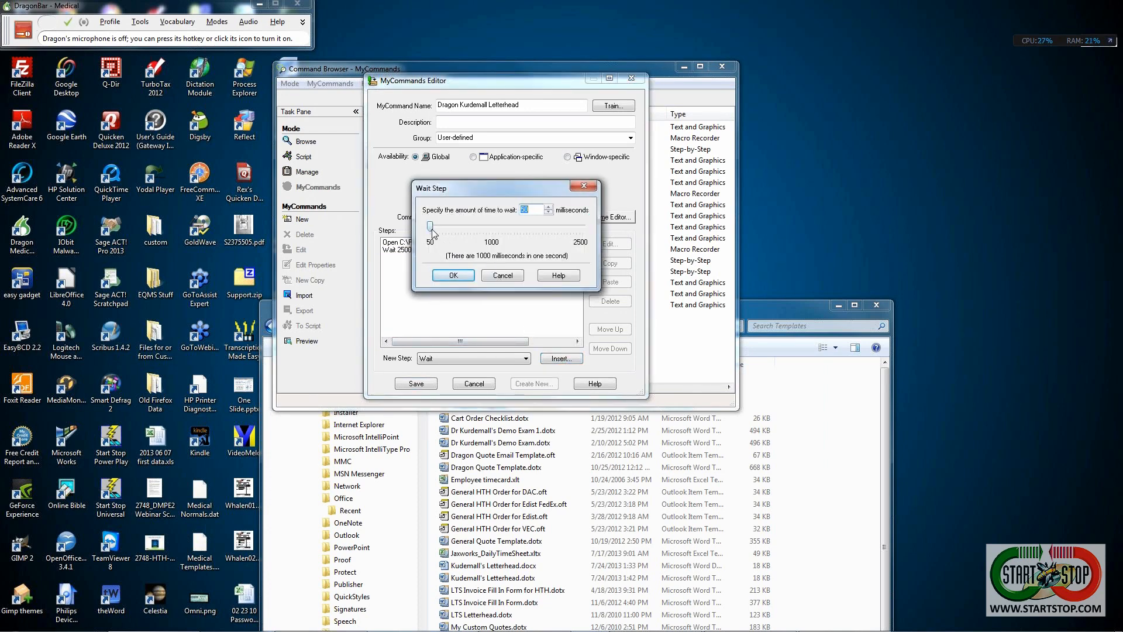
{"action": "left_click_drag", "start_coordinate": [432, 230], "coordinate": [462, 233]}
{"action": "double_click", "coordinate": [524, 211]}
{"action": "type", "text": "500"}
{"action": "left_click", "coordinate": [454, 276]}
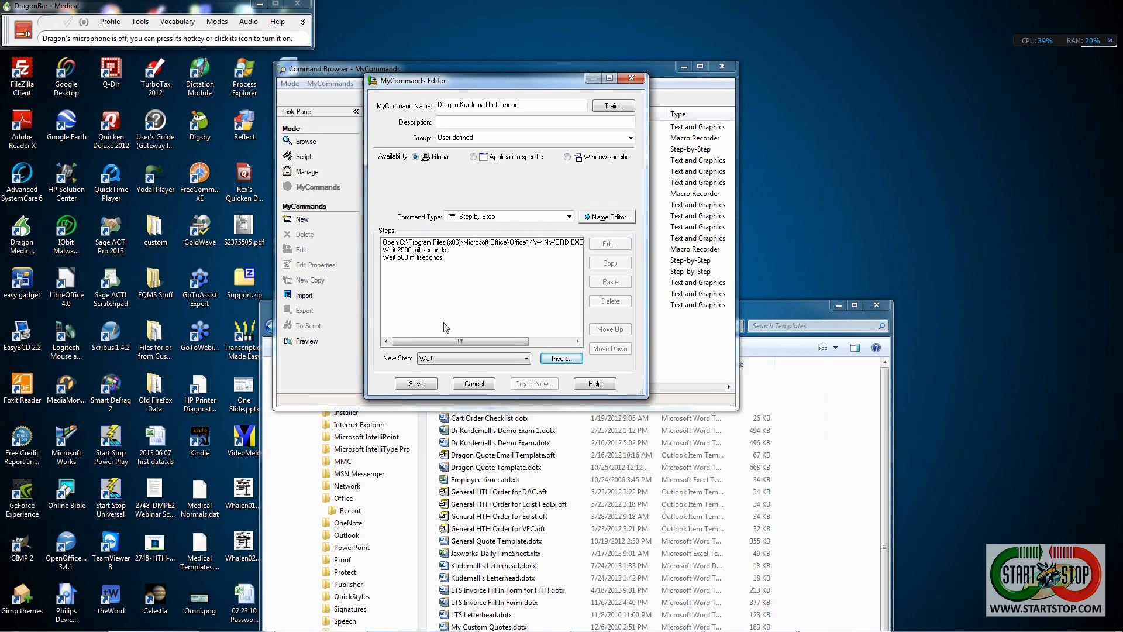
{"action": "left_click", "coordinate": [527, 358]}
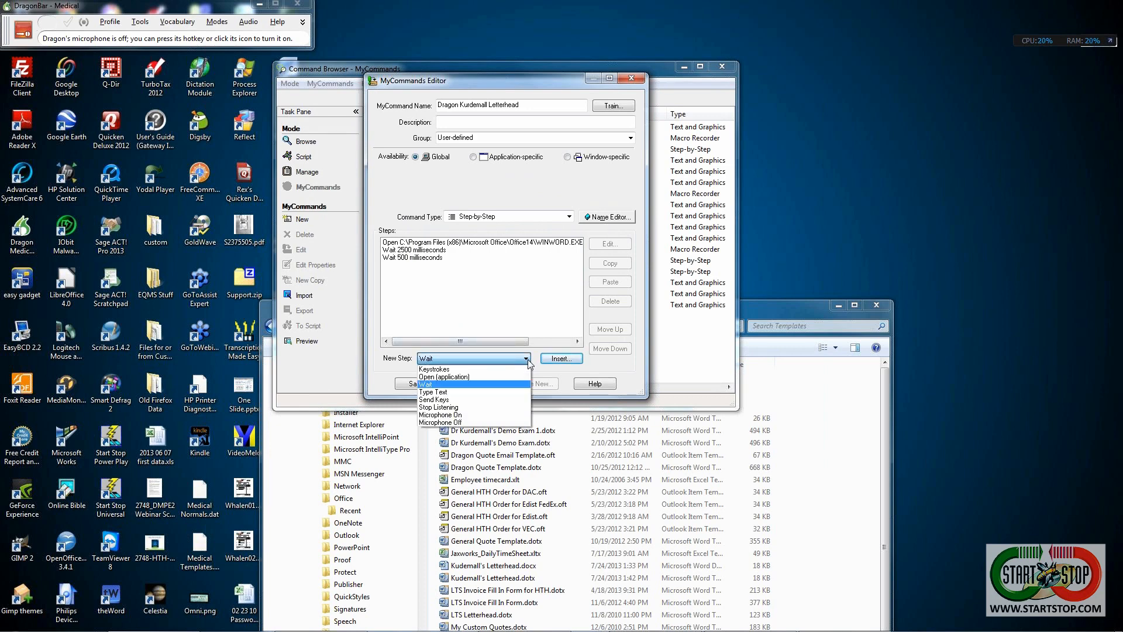
- Insert a Type Text step that enters 'I am smiling -- really'
{"action": "left_click", "coordinate": [455, 392]}
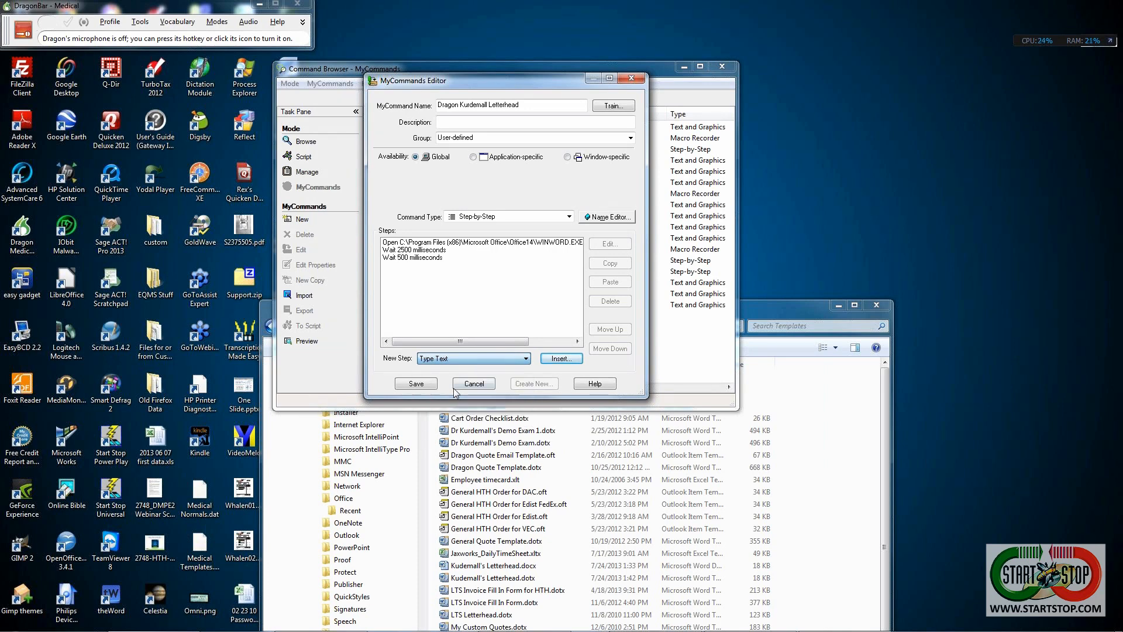
{"action": "left_click", "coordinate": [558, 358]}
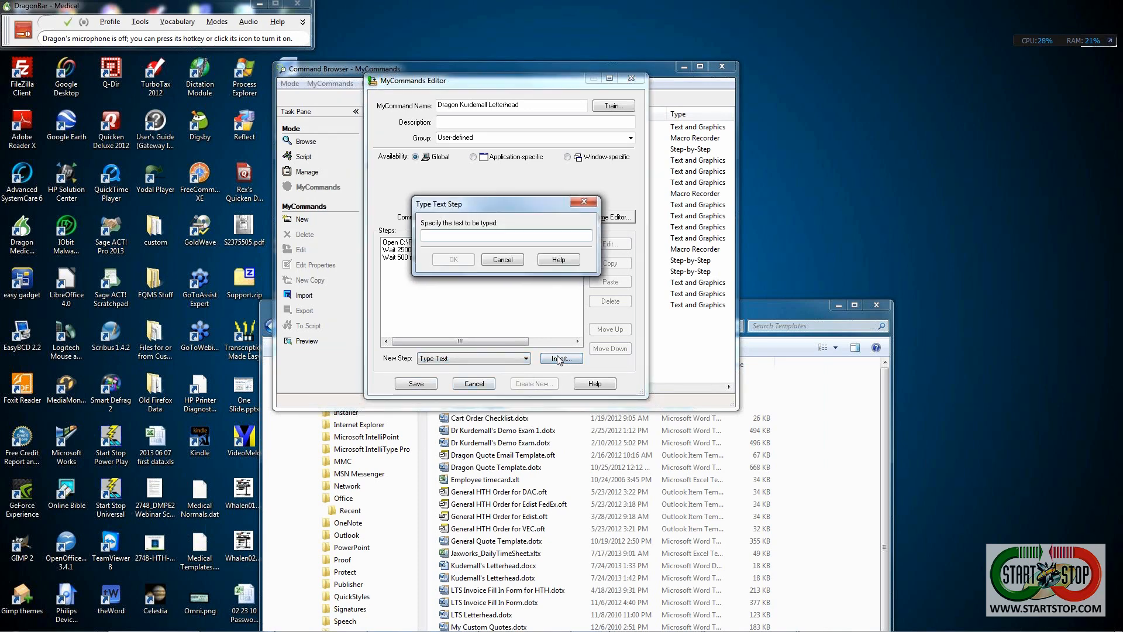
{"action": "type", "text": "I am Smiling"}
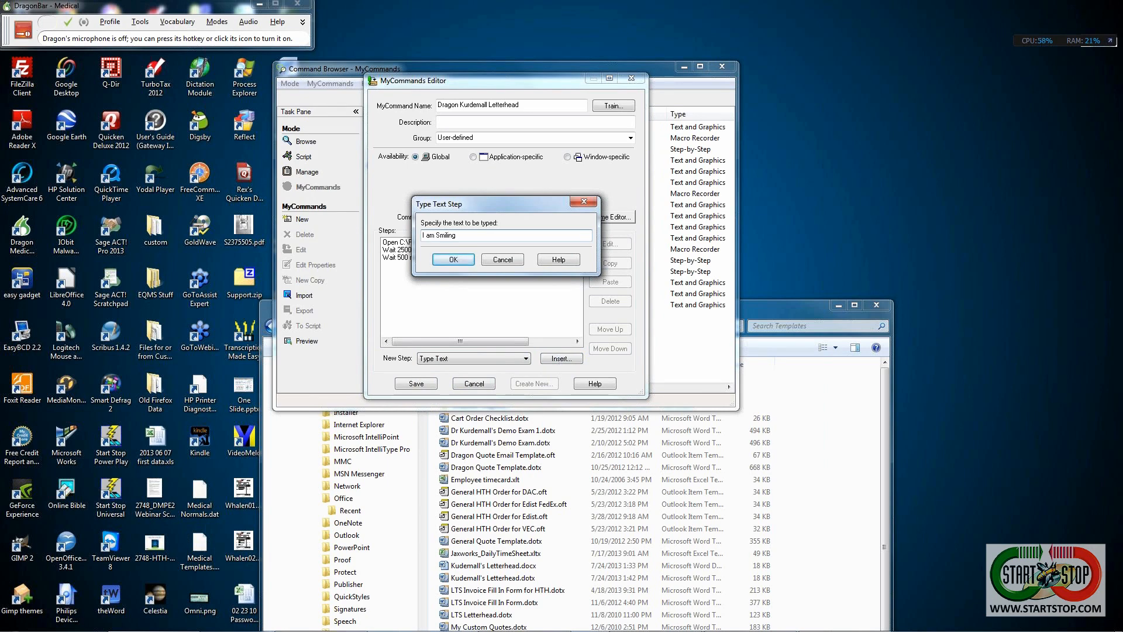
{"action": "key", "text": "BackSpace"}
{"action": "type", "text": "sreally"}
{"action": "left_click", "coordinate": [454, 260]}
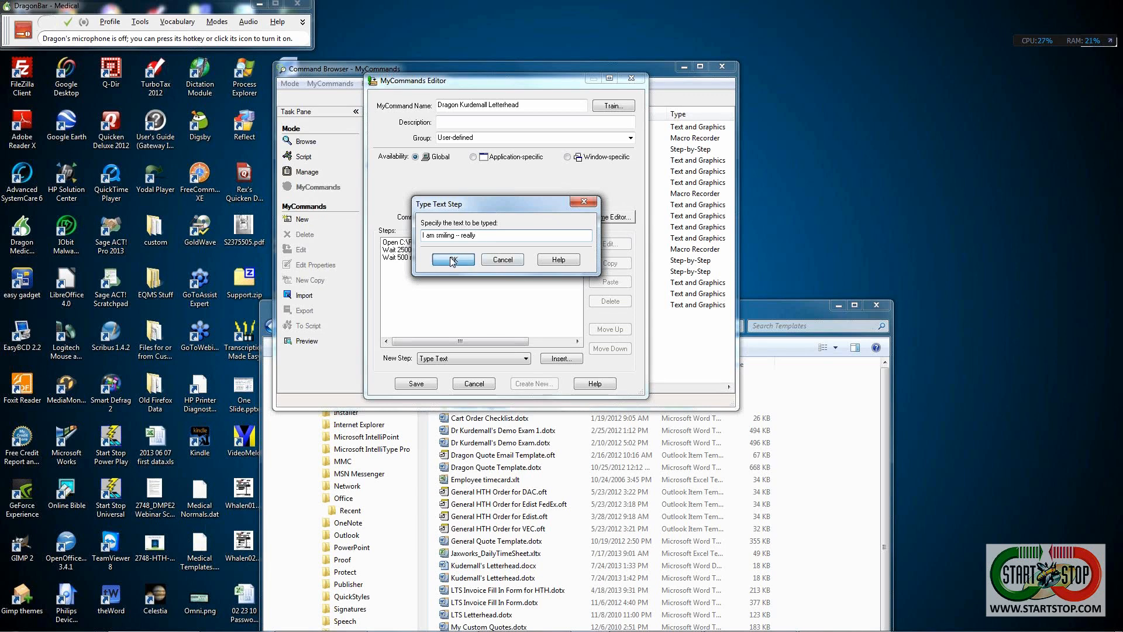
- Save the Dragon Kurdemall Letterhead command, then close the Word letterhead document
{"action": "left_click", "coordinate": [415, 383]}
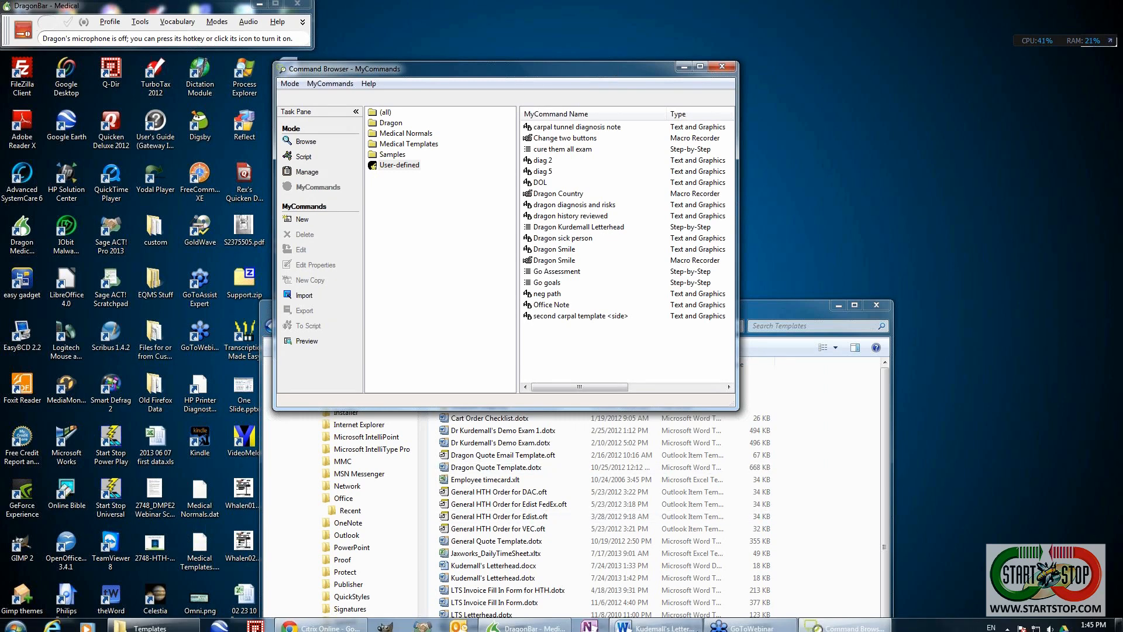
{"action": "left_click", "coordinate": [668, 622]}
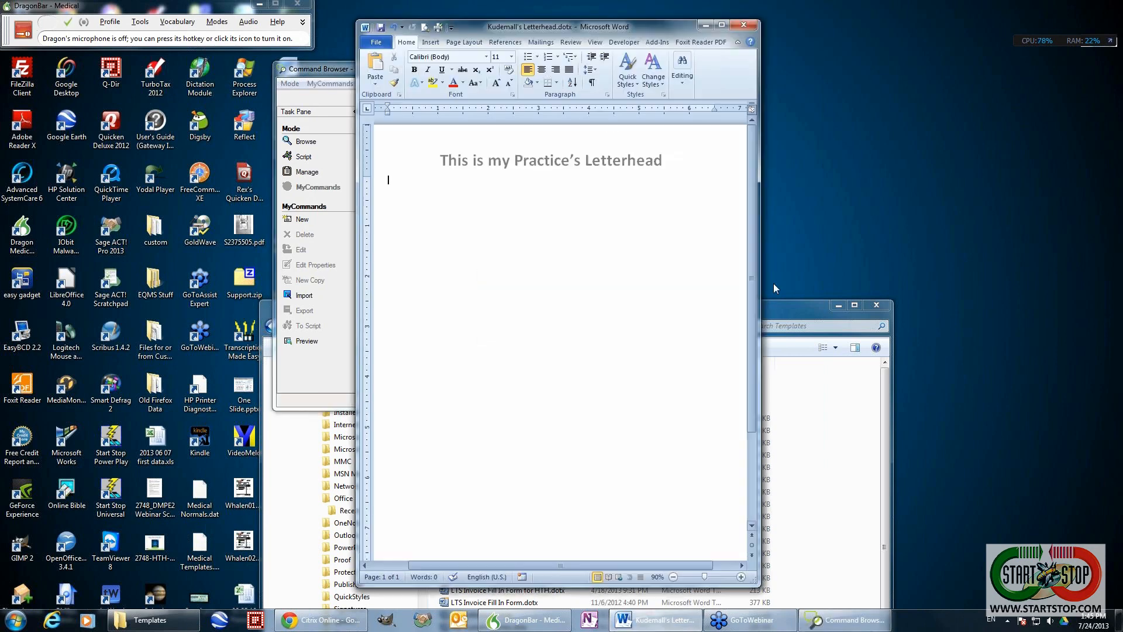
{"action": "left_click", "coordinate": [746, 25]}
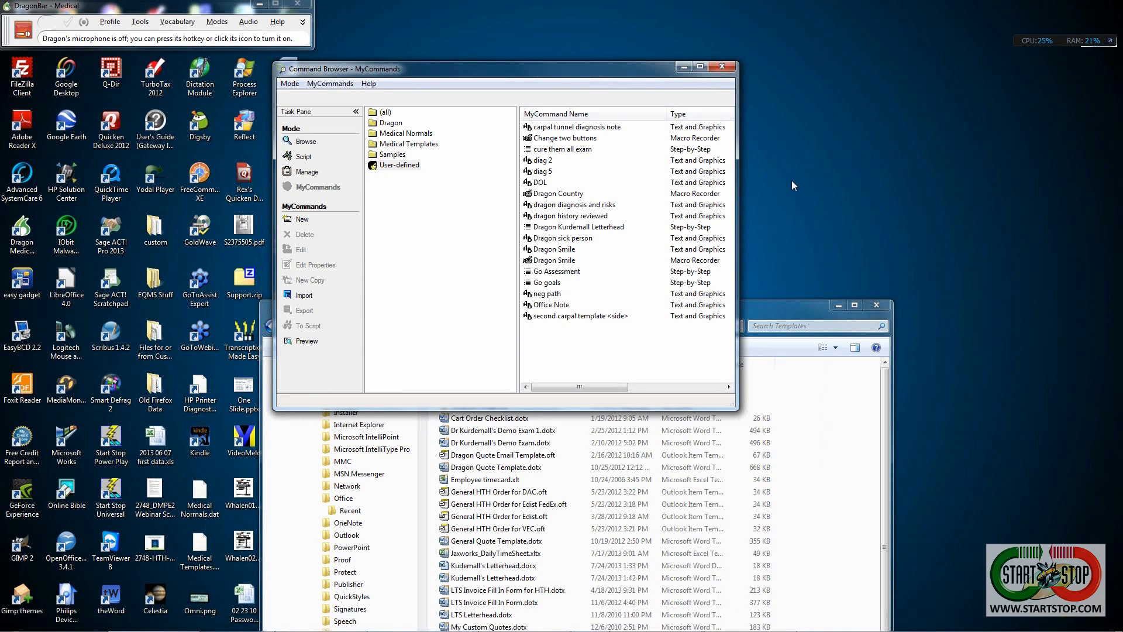
- Reopen Dragon Kurdemall Letterhead, change its Wait 500 step to 2500 ms, and save
{"action": "key", "text": "KP_Add"}
{"action": "mouse_move", "coordinate": [694, 630]}
{"action": "double_click", "coordinate": [554, 227]}
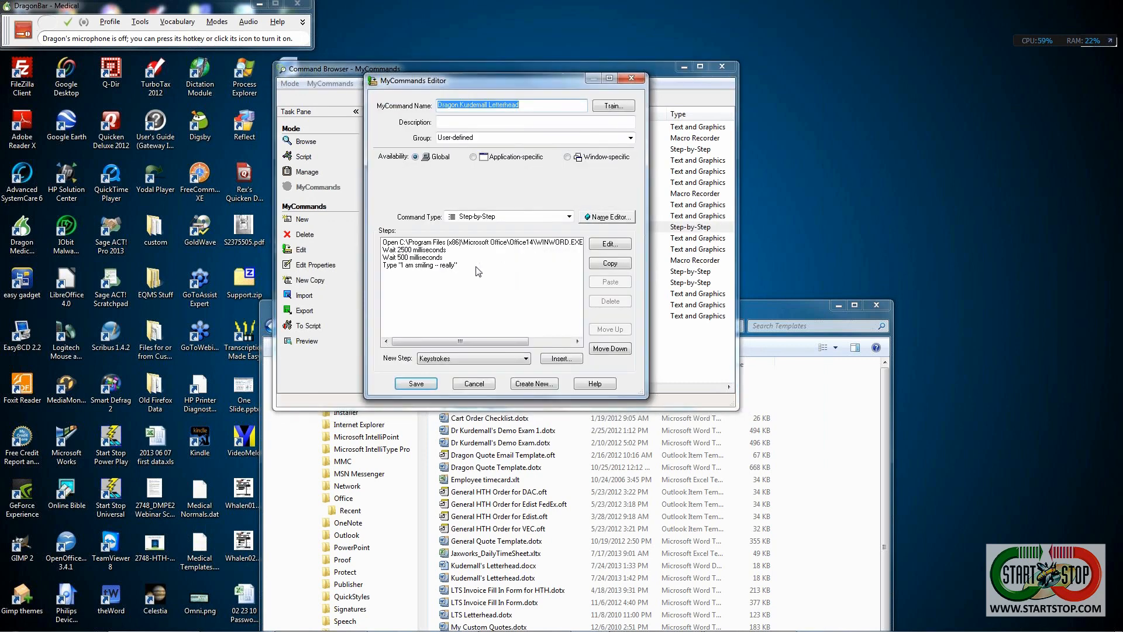
{"action": "left_click", "coordinate": [419, 258]}
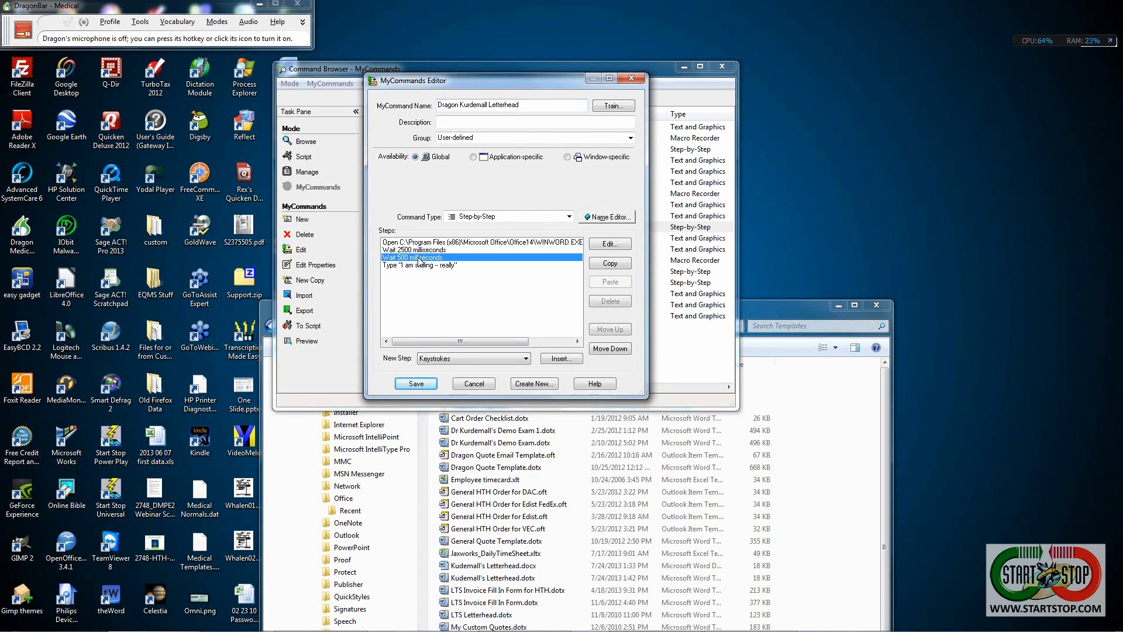
{"action": "left_click", "coordinate": [606, 241]}
{"action": "left_click_drag", "start_coordinate": [460, 227], "coordinate": [590, 230]}
{"action": "left_click", "coordinate": [453, 275]}
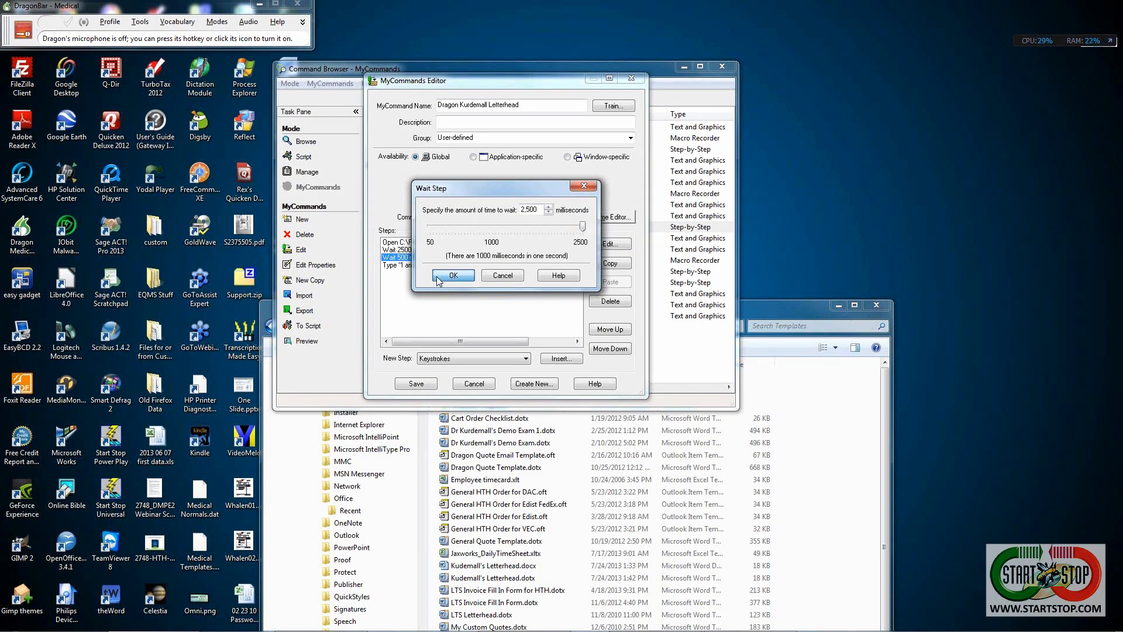
{"action": "left_click", "coordinate": [416, 384]}
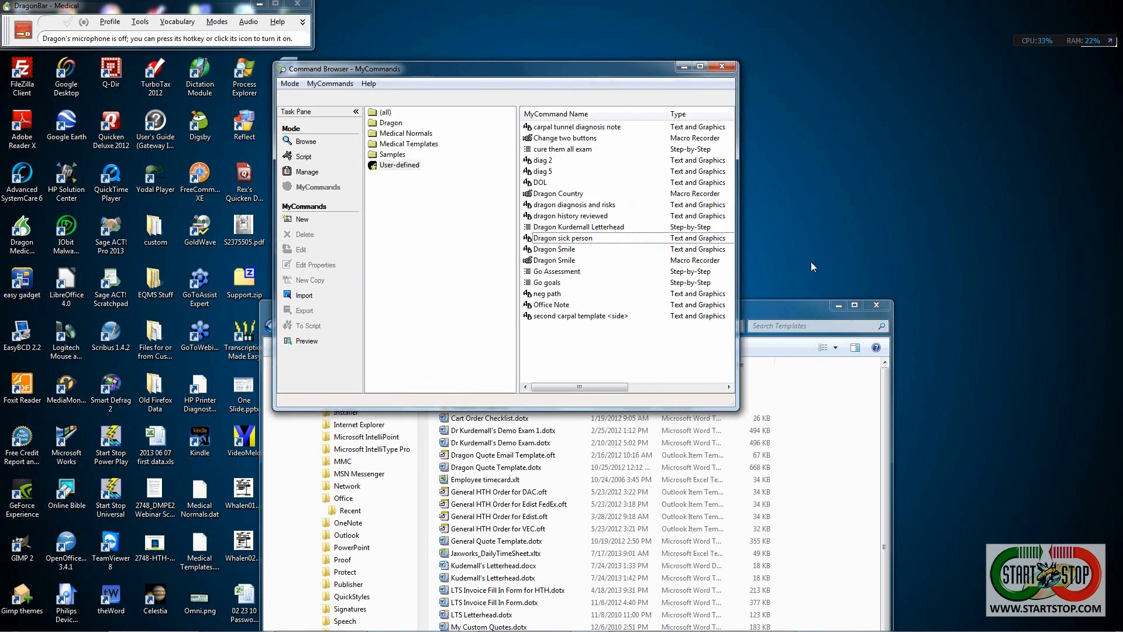
- Turn on the microphone, close the blank Word Document1, and move the Command Browser up-right
{"action": "key", "text": "KP_Add"}
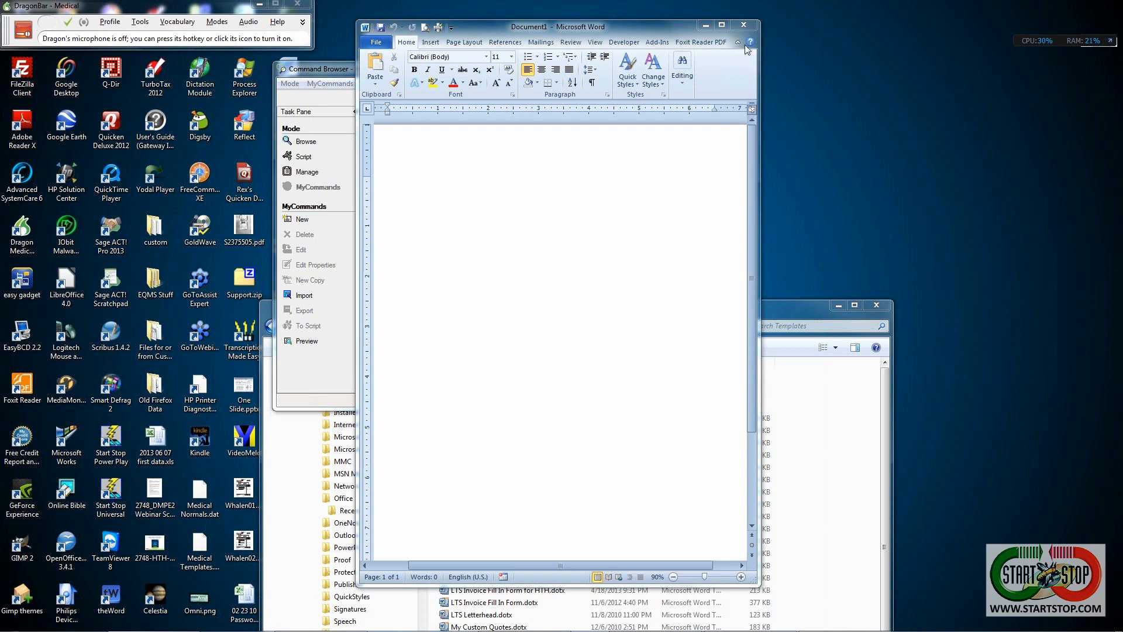
{"action": "left_click", "coordinate": [744, 26]}
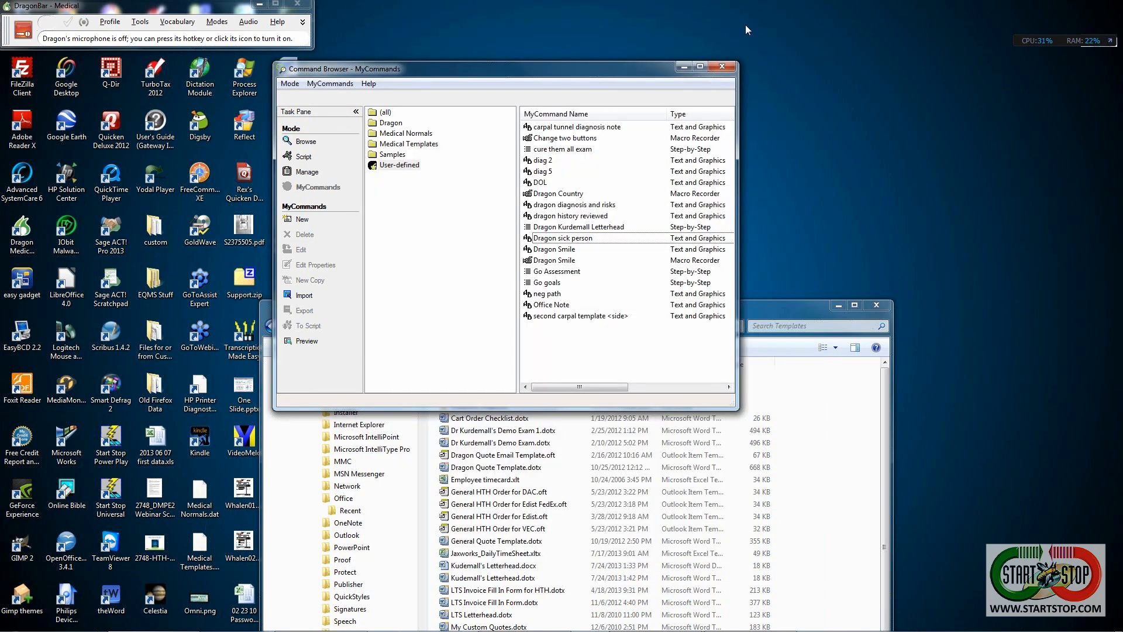
{"action": "left_click_drag", "start_coordinate": [642, 64], "coordinate": [704, 12]}
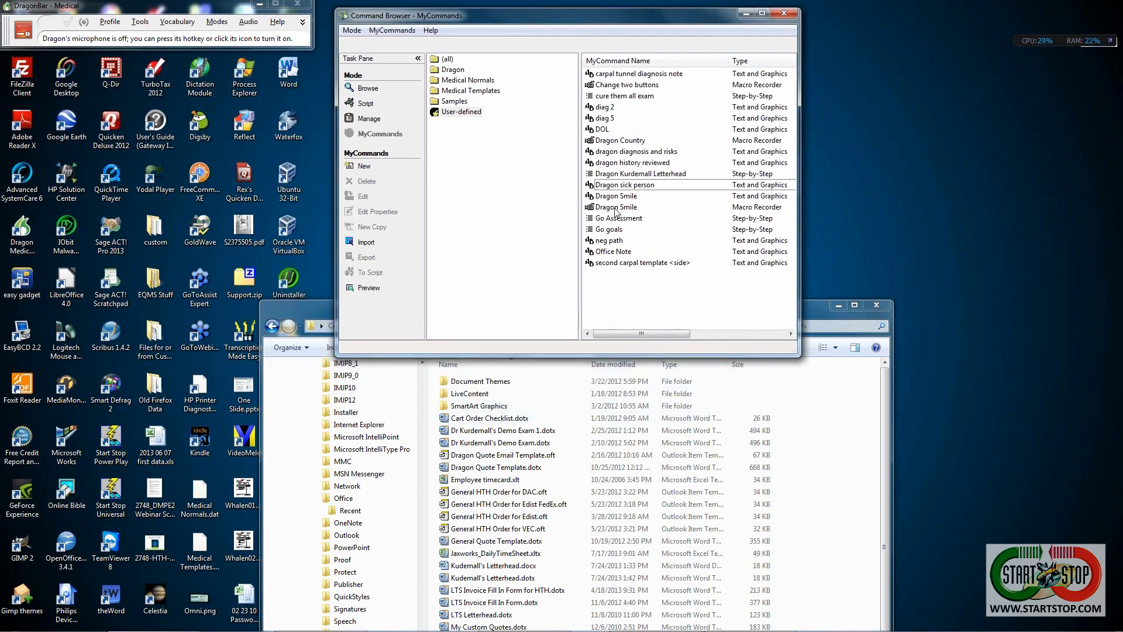
- Open and close Dragon sick person unchanged, then open Dragon Kurdemall Letterhead for editing
{"action": "left_click", "coordinate": [614, 188]}
{"action": "double_click", "coordinate": [613, 188]}
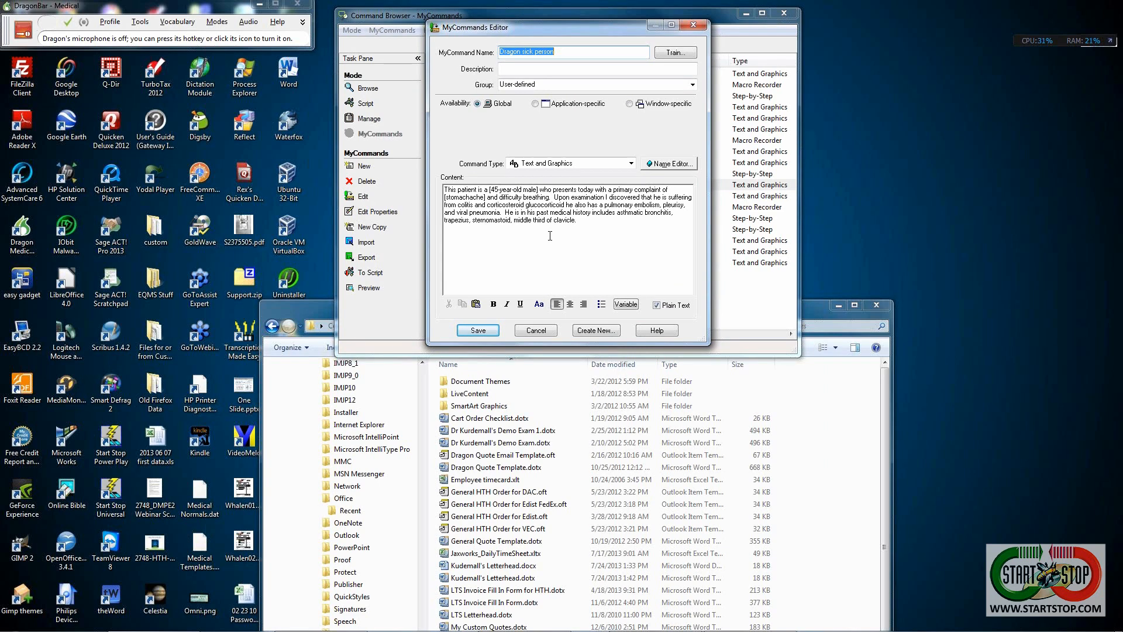
{"action": "left_click", "coordinate": [688, 27]}
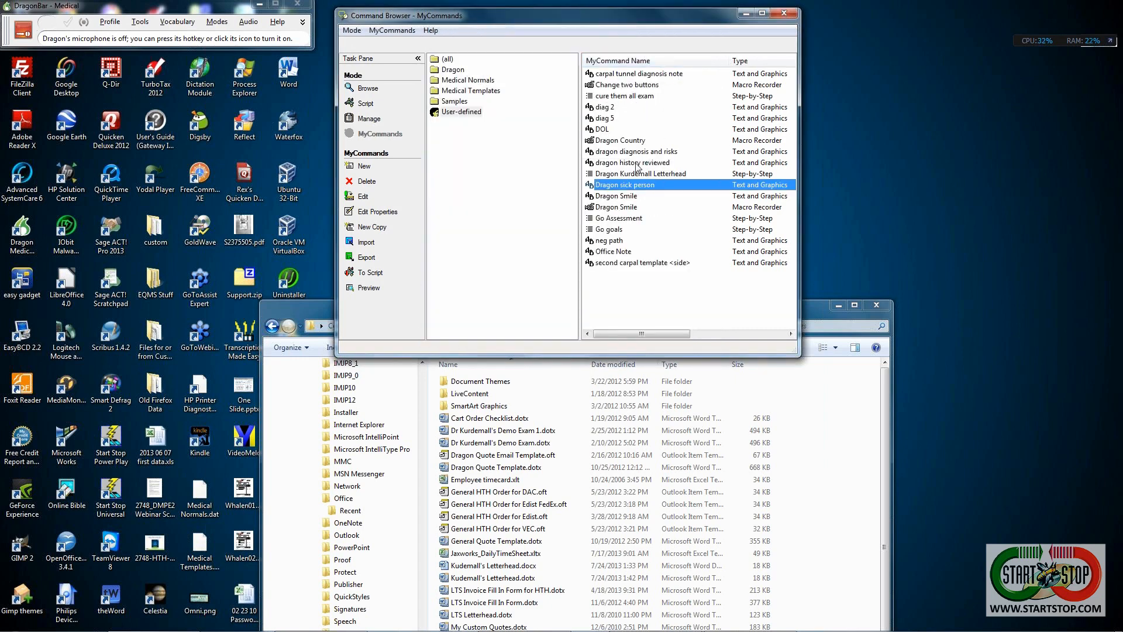
{"action": "left_click", "coordinate": [634, 175]}
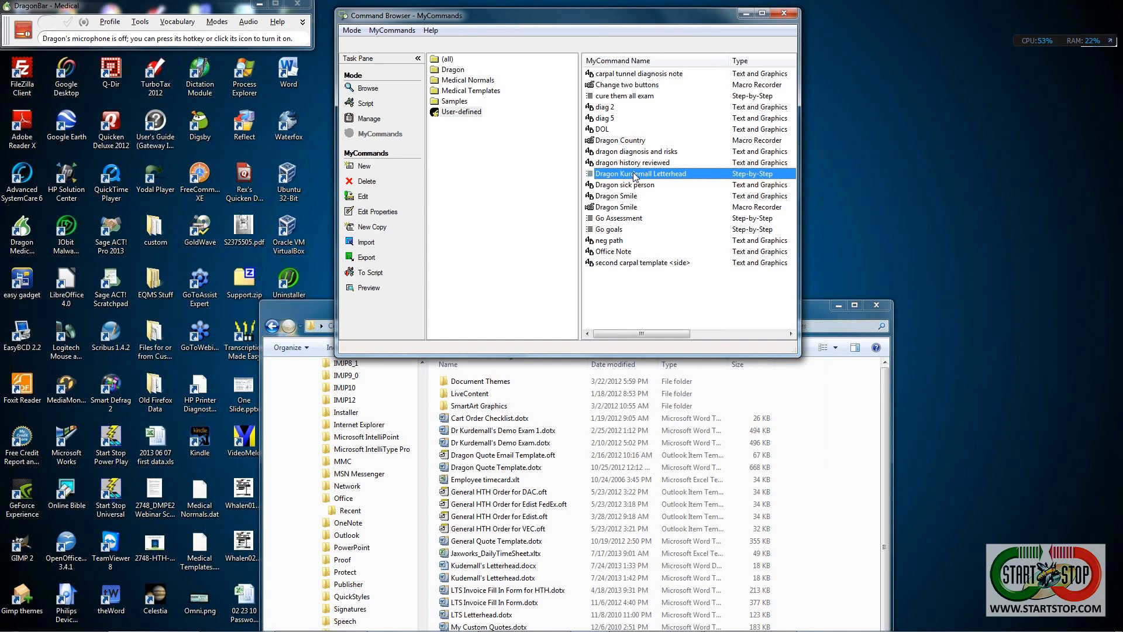
{"action": "double_click", "coordinate": [635, 174]}
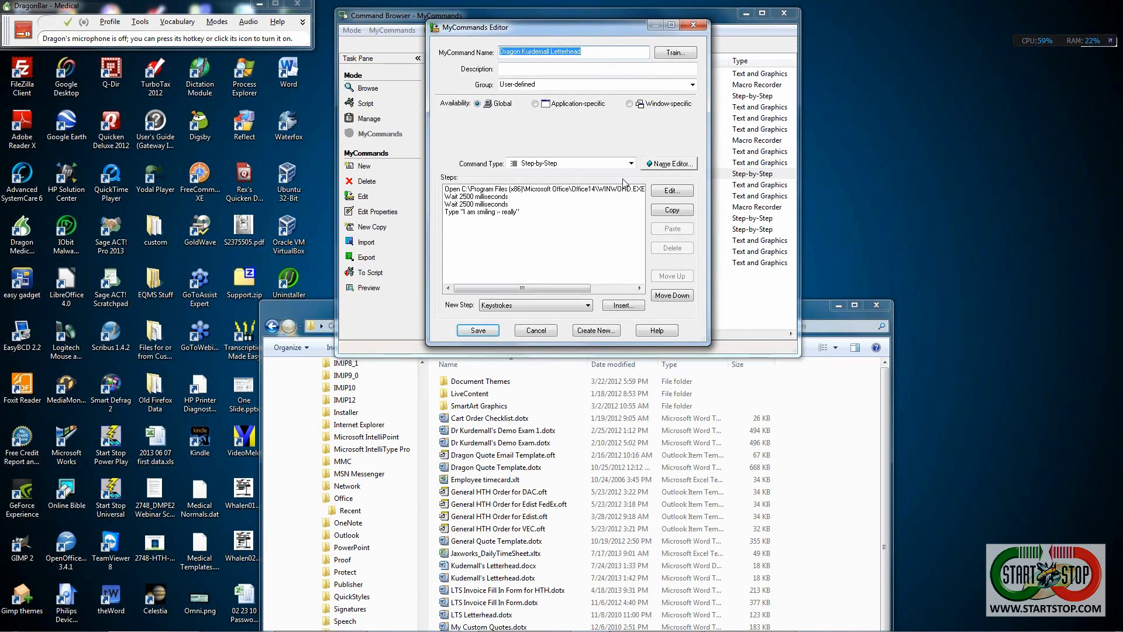
- In the Word-launch step's Arguments, capitalise the L and K of the template file name
{"action": "left_click", "coordinate": [572, 191]}
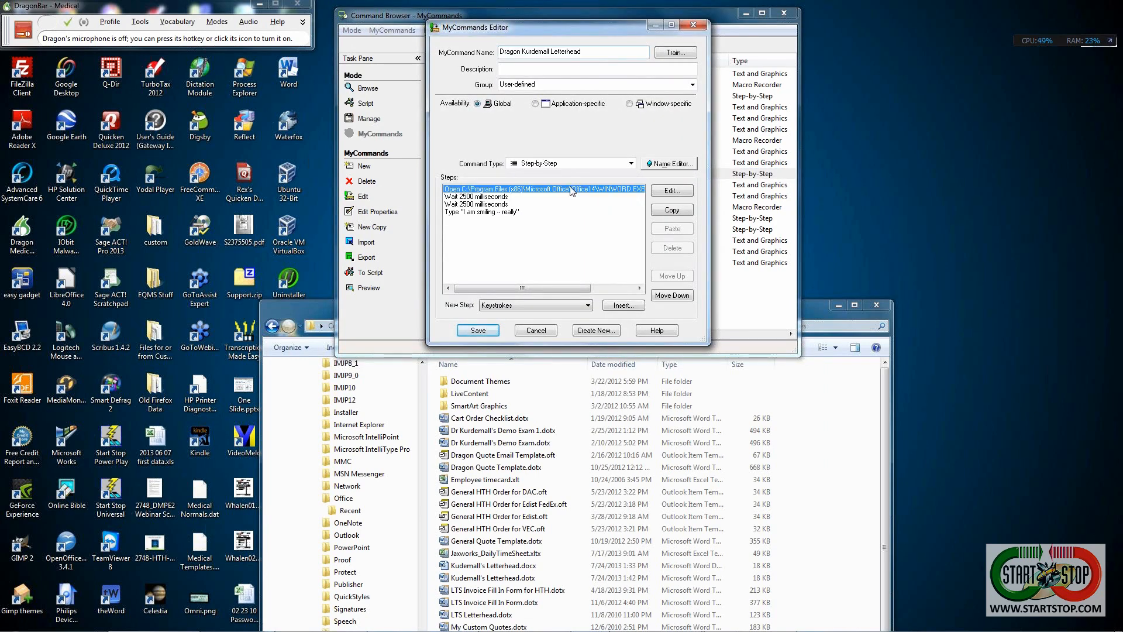
{"action": "left_click", "coordinate": [669, 193]}
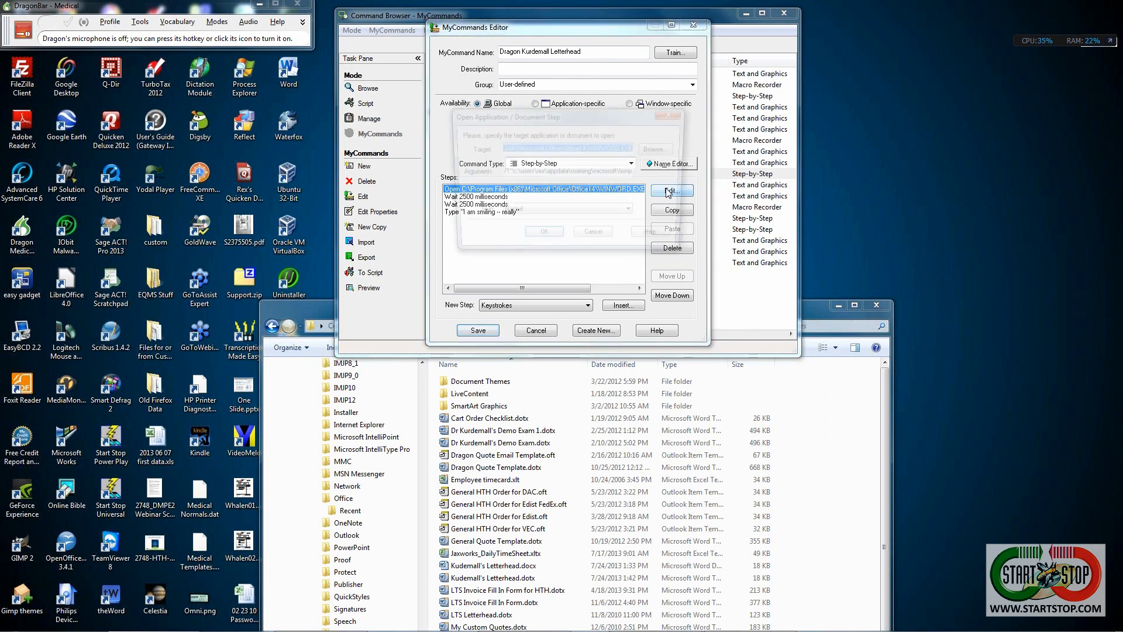
{"action": "left_click_drag", "start_coordinate": [593, 114], "coordinate": [493, 66]}
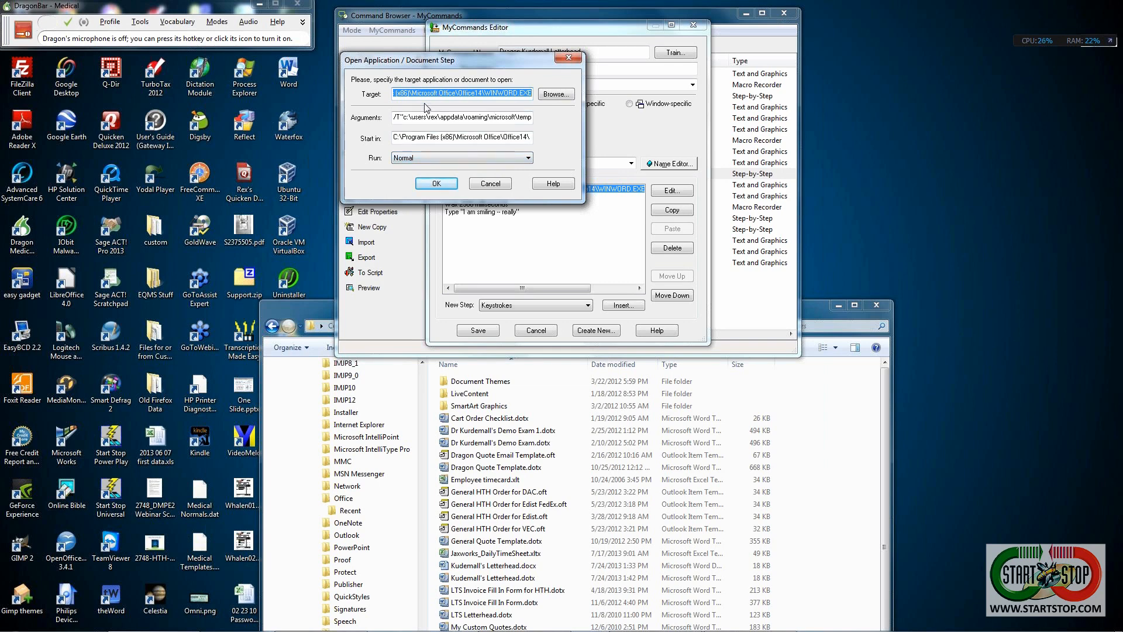
{"action": "left_click", "coordinate": [463, 119]}
{"action": "key", "text": "End"}
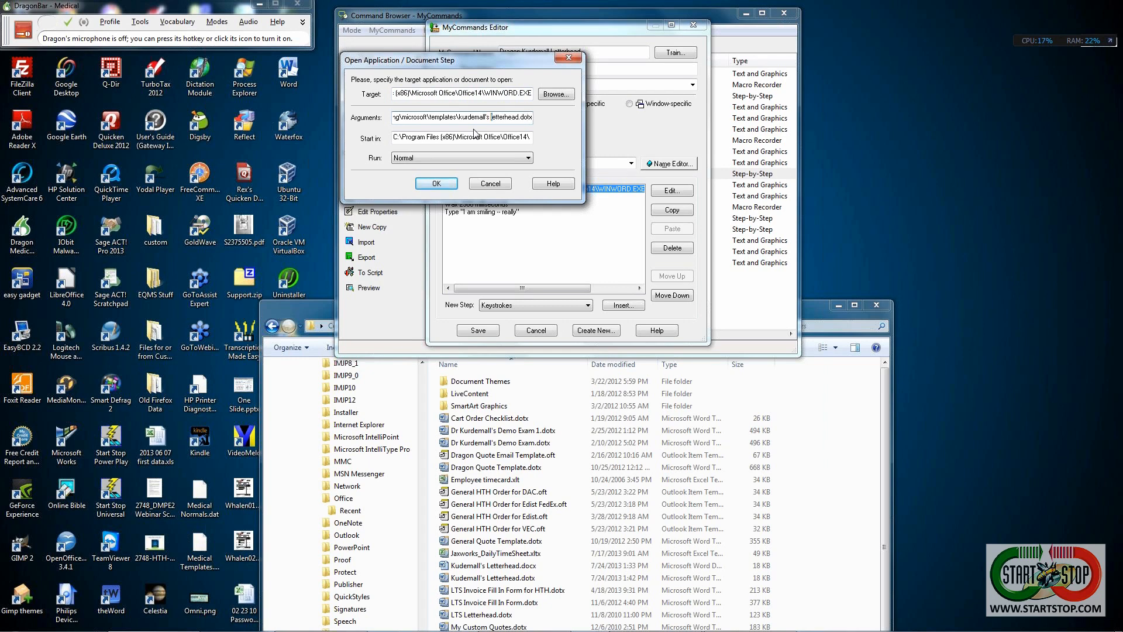
{"action": "key", "text": "Delete"}
{"action": "type", "text": "L"}
{"action": "type", "text": "K"}
- Capitalise Templates, Roaming, Appdata and Users in the Arguments path, matching Explorer's address bar
{"action": "left_click", "coordinate": [815, 303]}
{"action": "left_click_drag", "start_coordinate": [808, 311], "coordinate": [804, 415]}
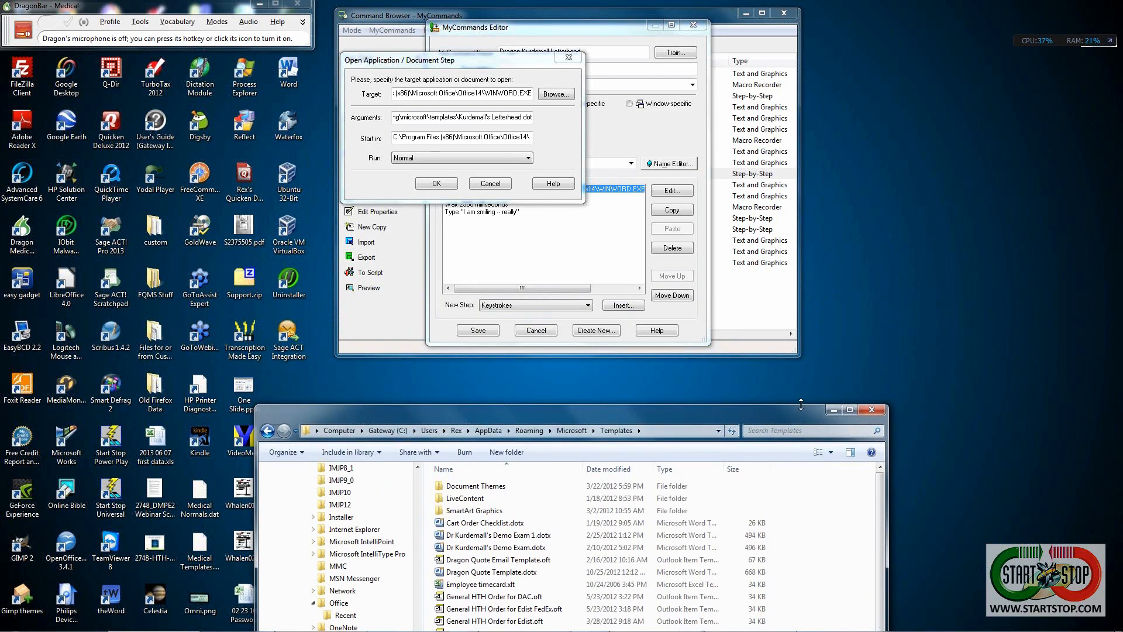
{"action": "left_click", "coordinate": [433, 119]}
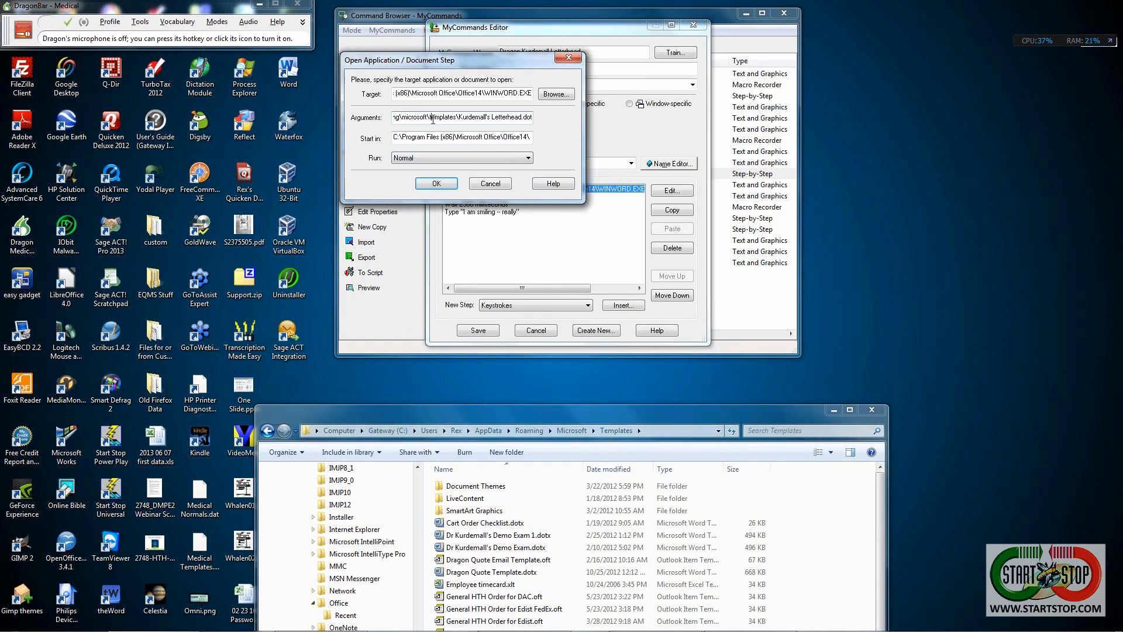
{"action": "key", "text": "BackSpace"}
{"action": "type", "text": "TM"}
{"action": "key", "text": "Left"}
{"action": "key", "text": "Left"}
{"action": "key", "text": "Left"}
{"action": "key", "text": "Left"}
{"action": "key", "text": "Left"}
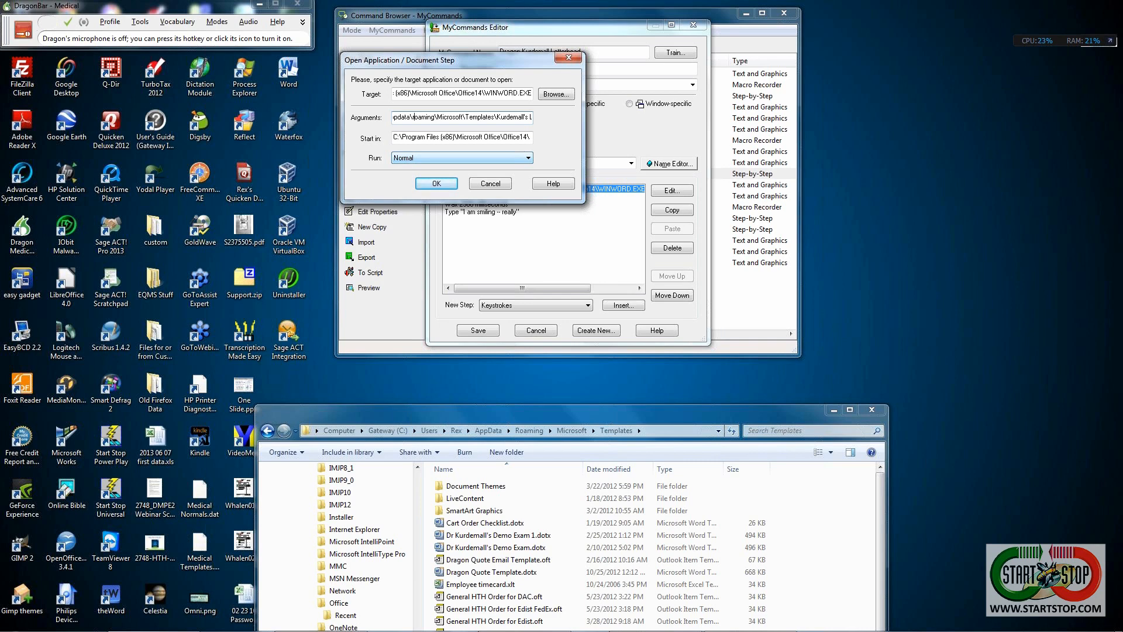
{"action": "type", "text": "R"}
{"action": "key", "text": "Left"}
{"action": "type", "text": "AR"}
{"action": "key", "text": "shift+Left"}
{"action": "type", "text": "U"}
- Review the corrected Letterhead.dotx path and accept the edited Word-launch step
{"action": "key", "text": "Home"}
{"action": "key", "text": "End"}
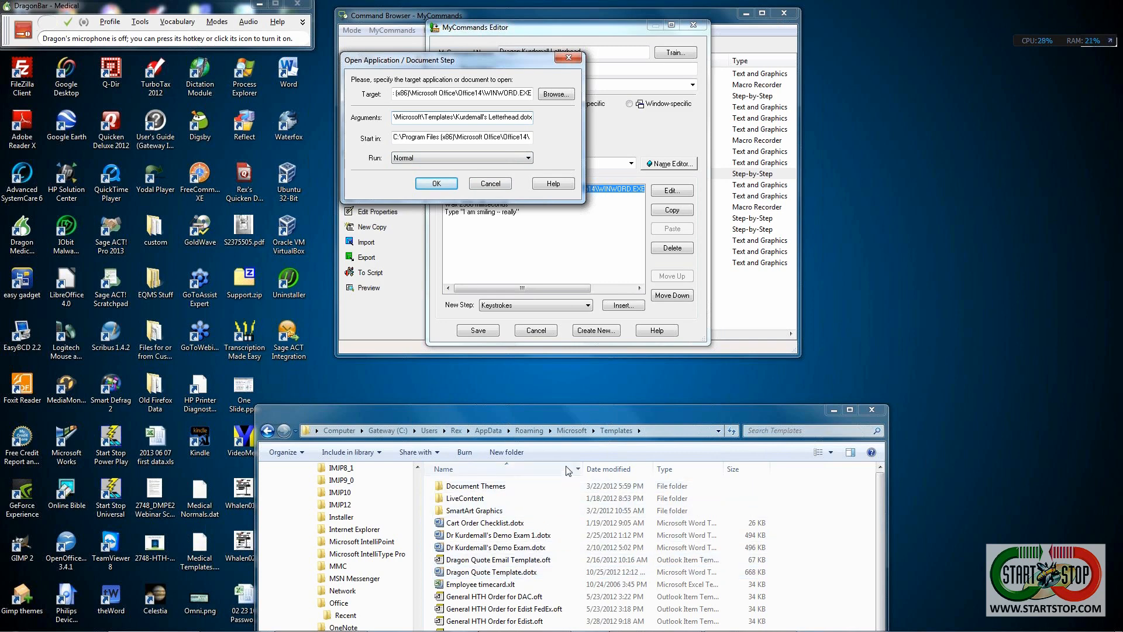
{"action": "left_click_drag", "start_coordinate": [567, 412], "coordinate": [566, 300]}
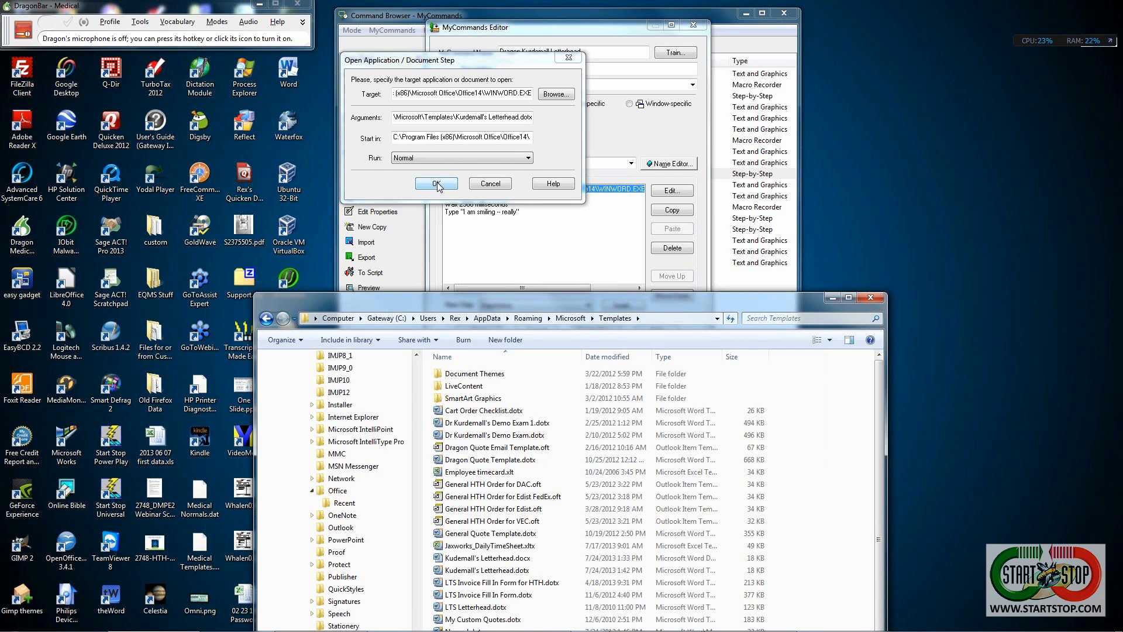
{"action": "left_click", "coordinate": [420, 117]}
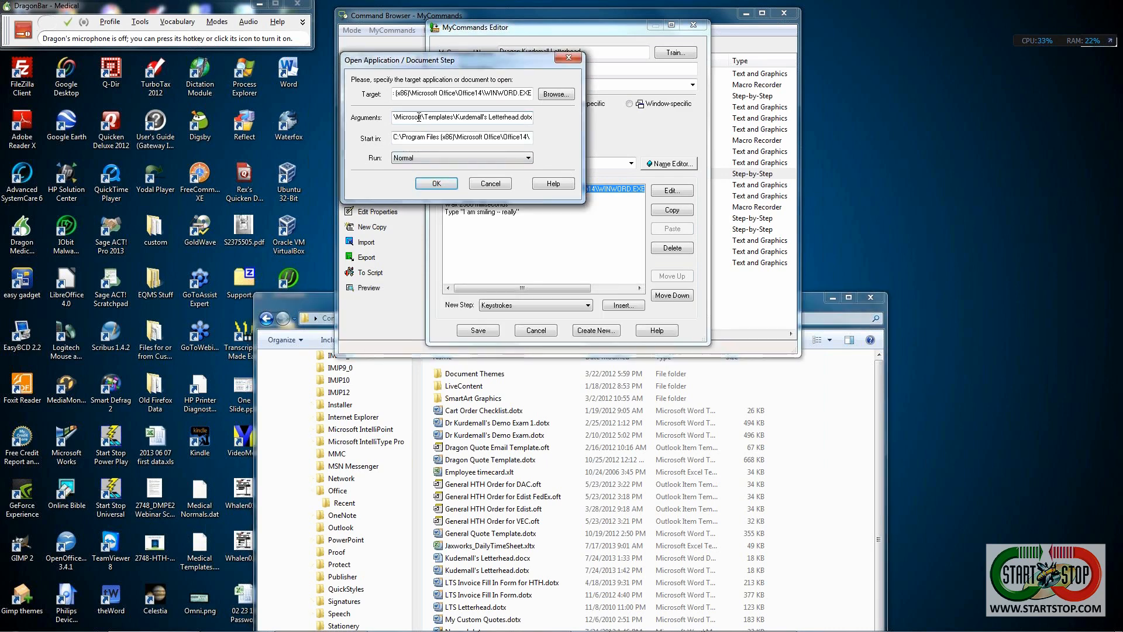
{"action": "key", "text": "Left"}
{"action": "key", "text": "Left"}
{"action": "key", "text": "Left"}
{"action": "key", "text": "Left"}
{"action": "key", "text": "Left"}
{"action": "key", "text": "Left"}
{"action": "key", "text": "Left"}
{"action": "key", "text": "Left"}
{"action": "key", "text": "Left"}
{"action": "key", "text": "Left"}
{"action": "left_click", "coordinate": [436, 184]}
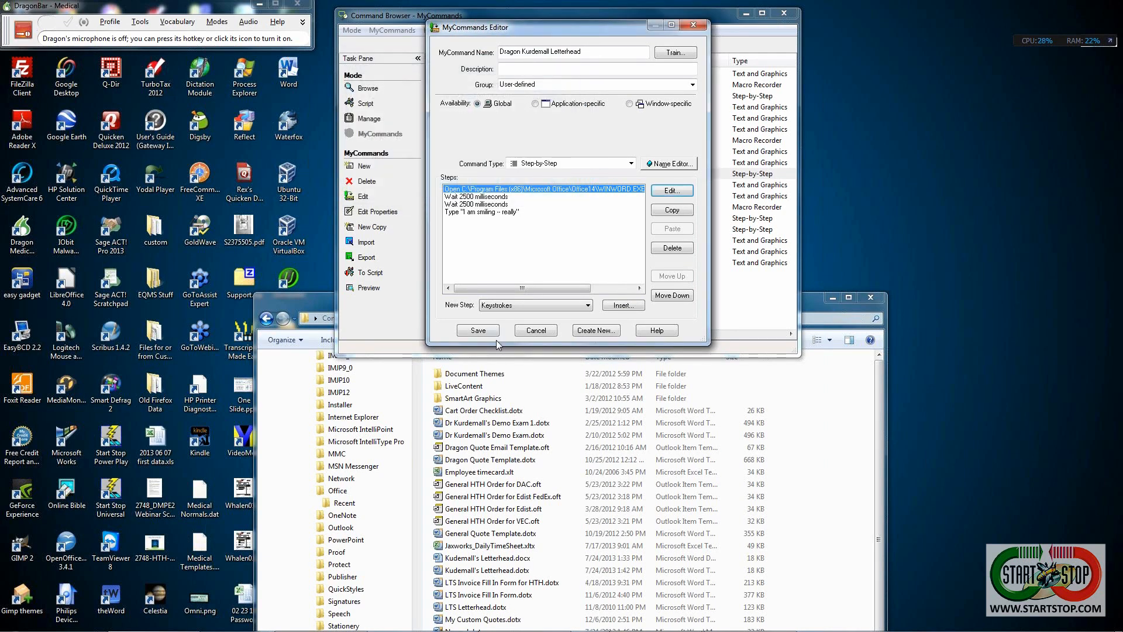
- Save the Dragon Kurdemall Letterhead command, test it by voice, and close the blank Word document
{"action": "left_click", "coordinate": [478, 331]}
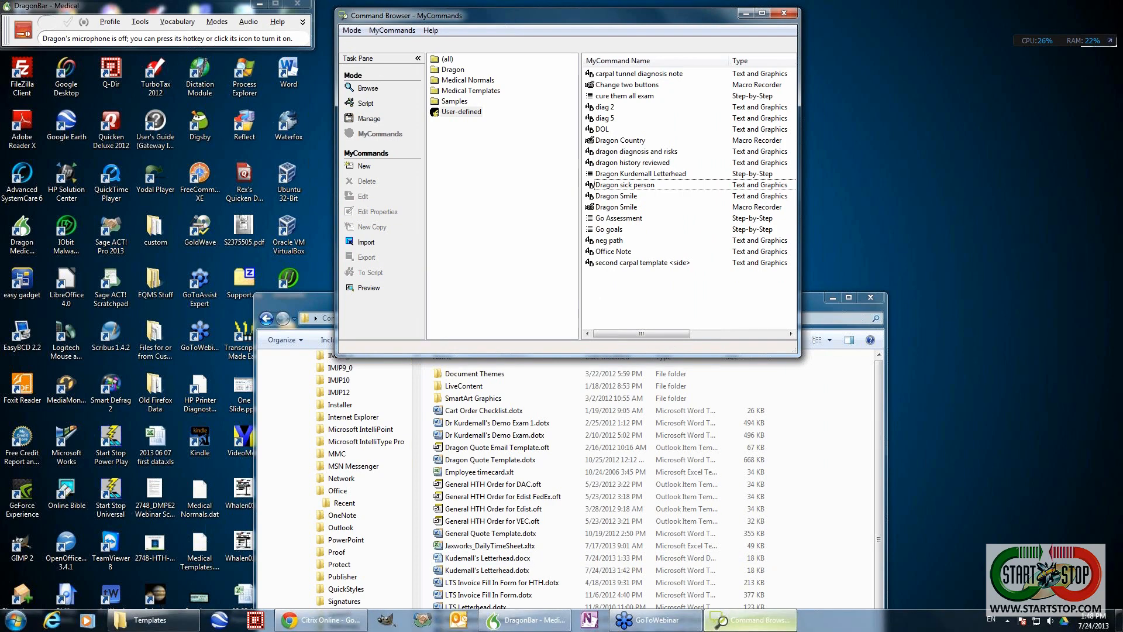
{"action": "mouse_move", "coordinate": [735, 626]}
{"action": "key", "text": "KP_Add"}
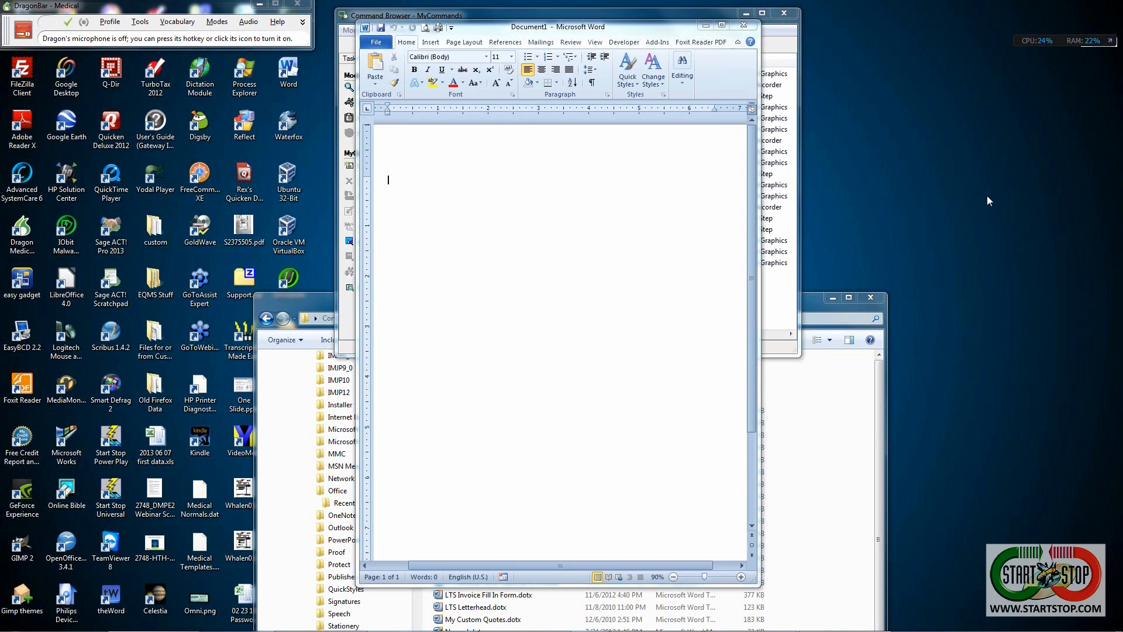
{"action": "left_click", "coordinate": [745, 27]}
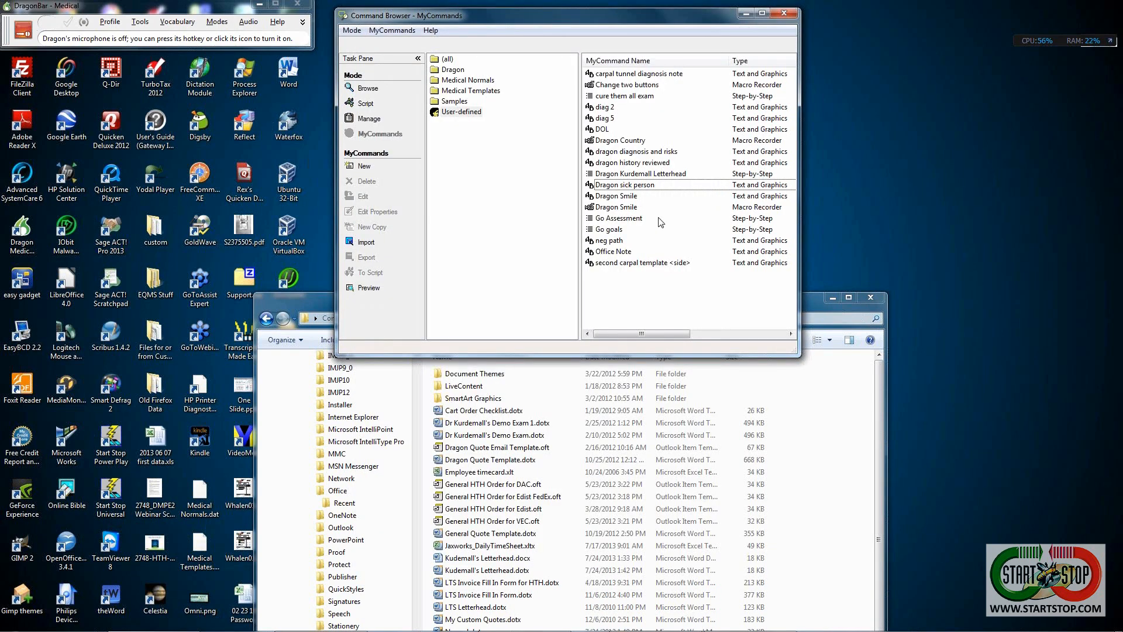
{"action": "double_click", "coordinate": [662, 178]}
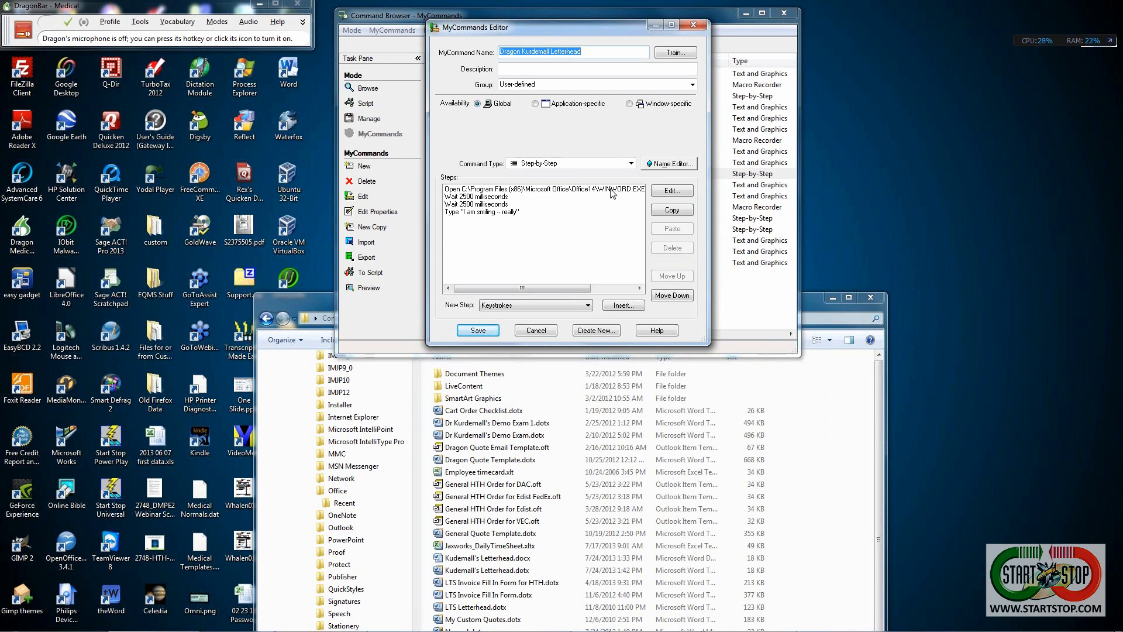
{"action": "double_click", "coordinate": [541, 190]}
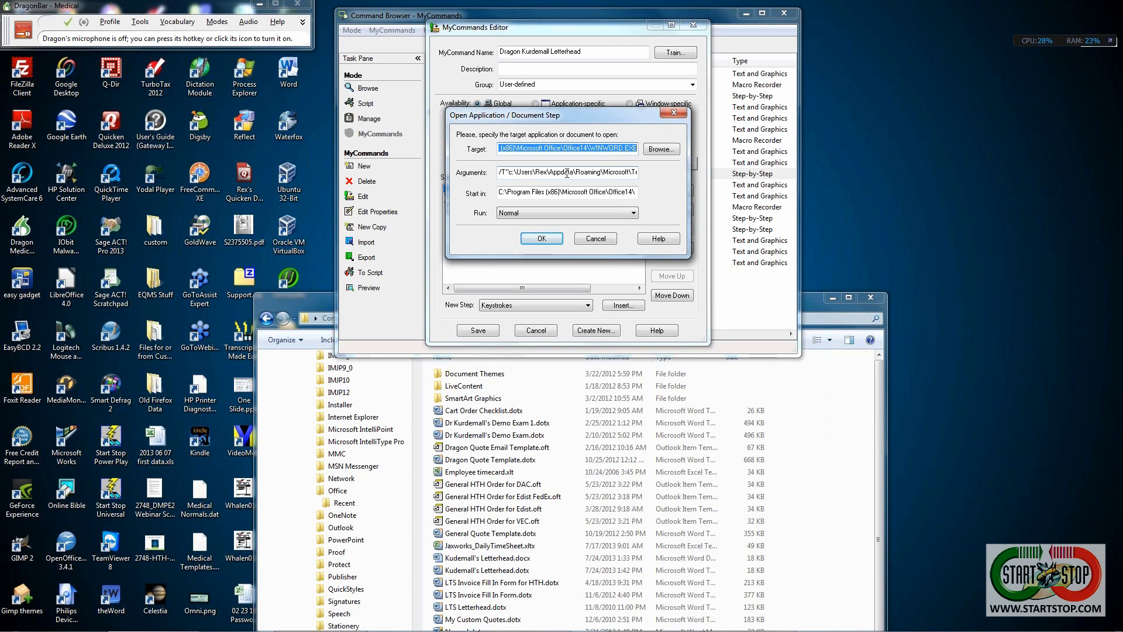
{"action": "left_click", "coordinate": [591, 173]}
{"action": "key", "text": "End"}
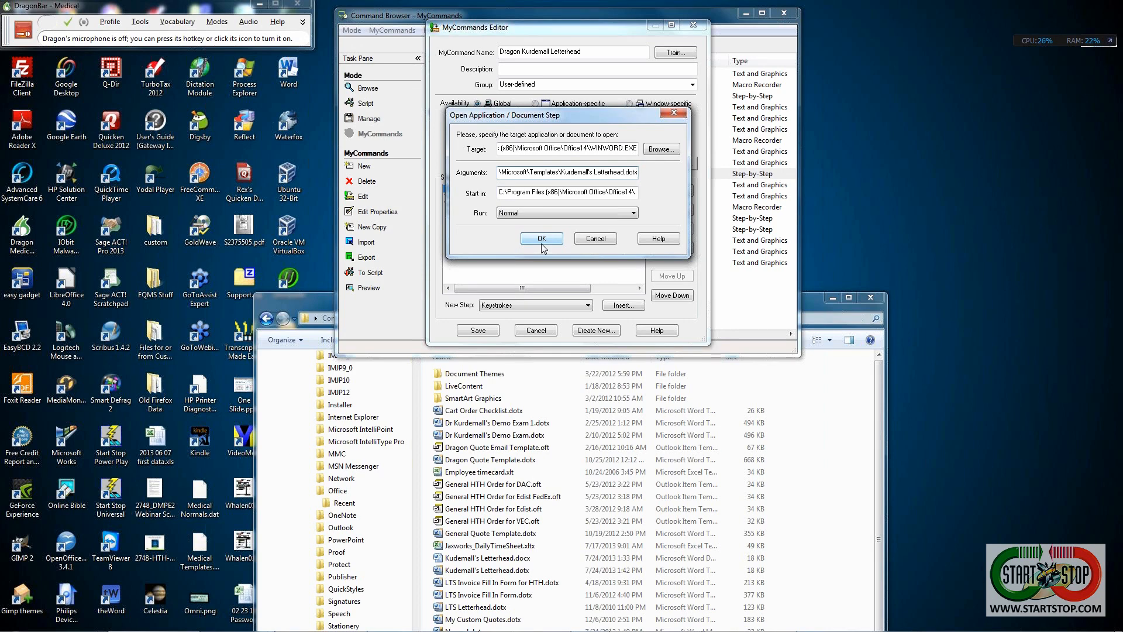
{"action": "left_click", "coordinate": [591, 243]}
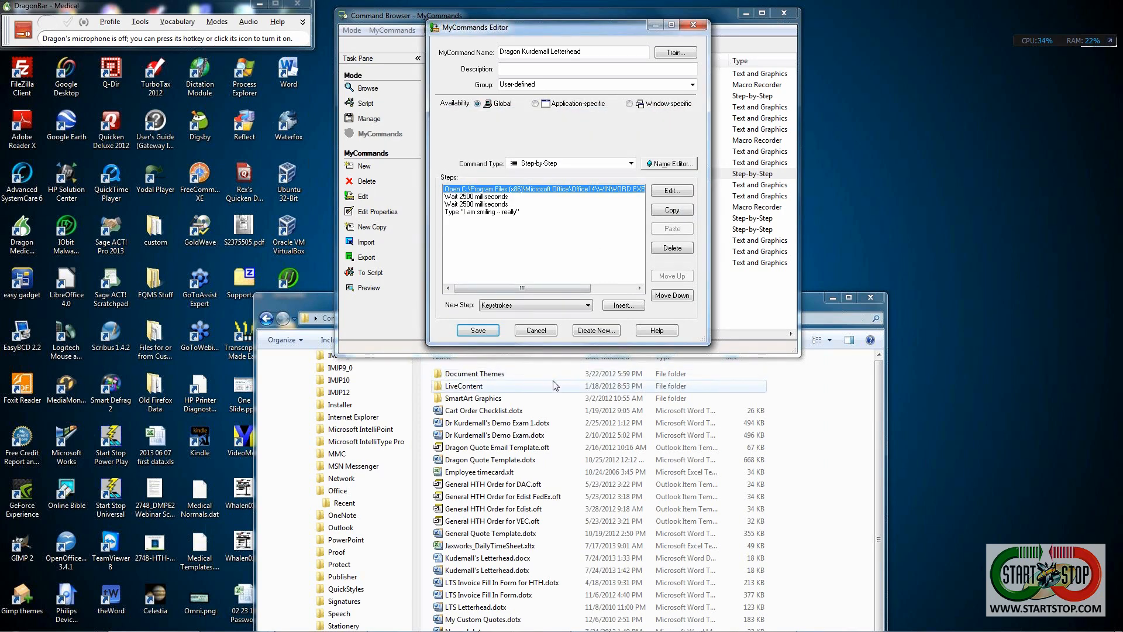
{"action": "left_click", "coordinate": [536, 331]}
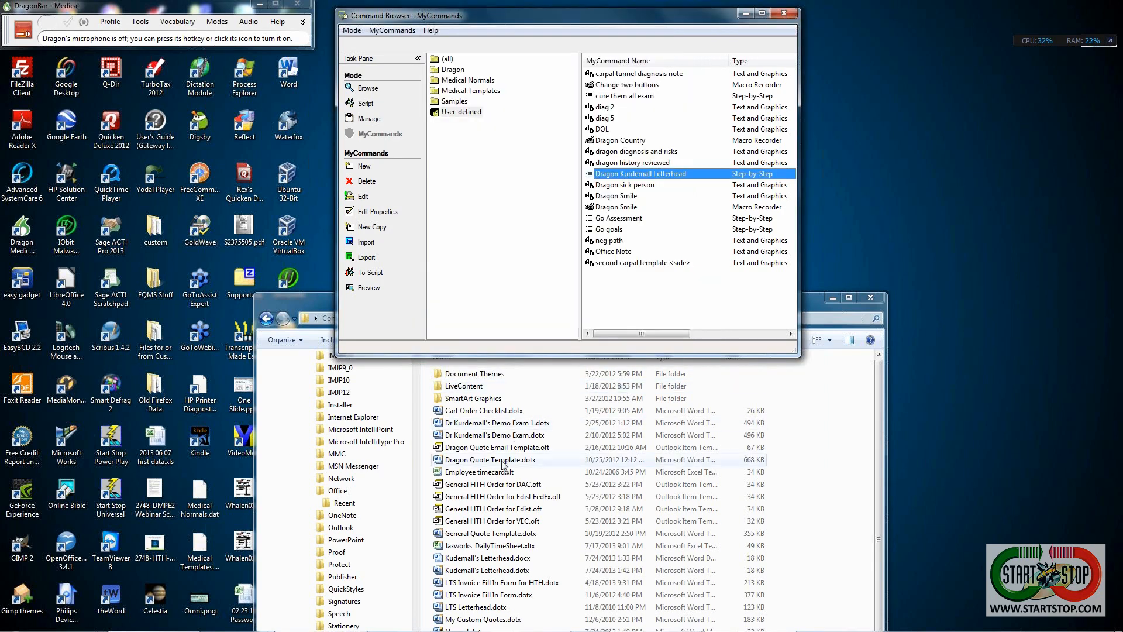
- Close the Command Browser, reopen it from the DragonBar Tools menu, then minimise it
{"action": "left_click", "coordinate": [785, 14]}
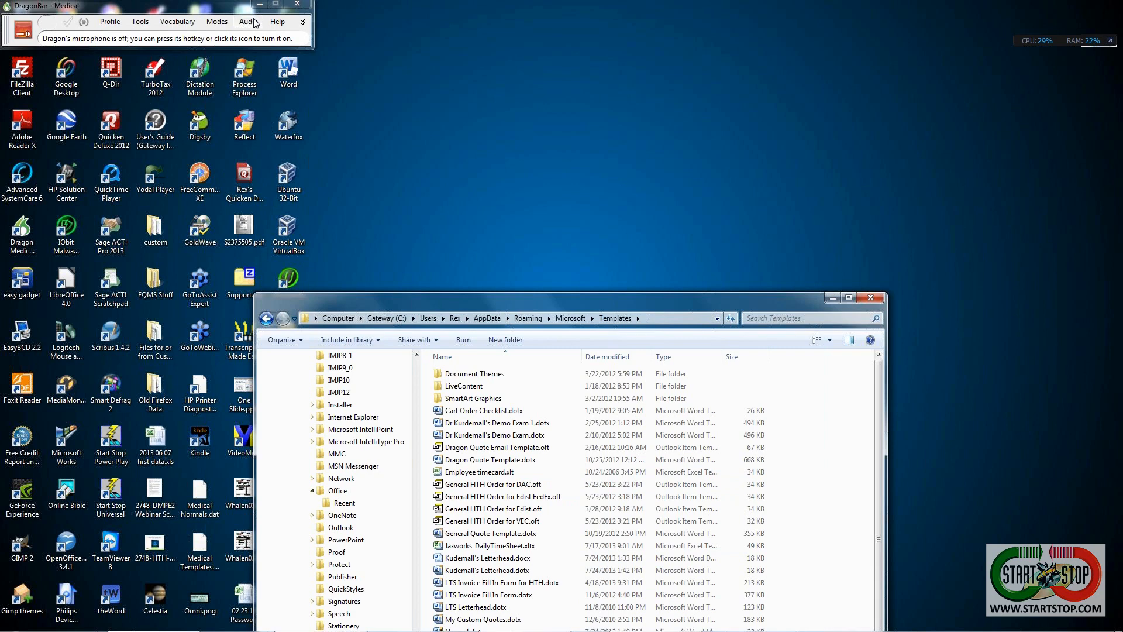
{"action": "left_click", "coordinate": [141, 27]}
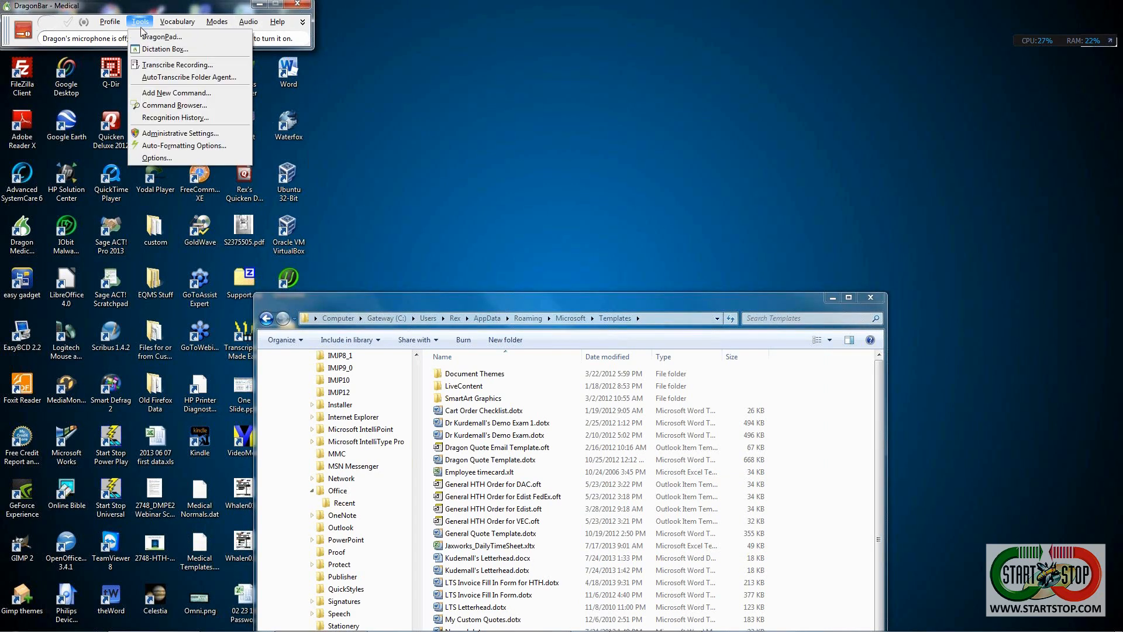
{"action": "left_click", "coordinate": [173, 105]}
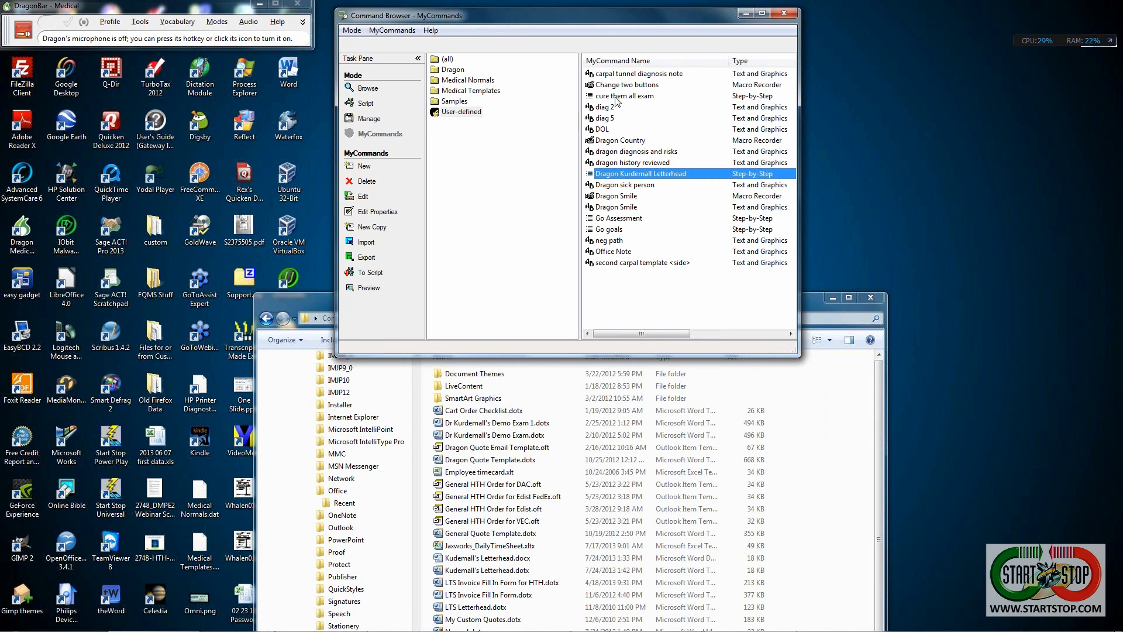
{"action": "left_click", "coordinate": [745, 14]}
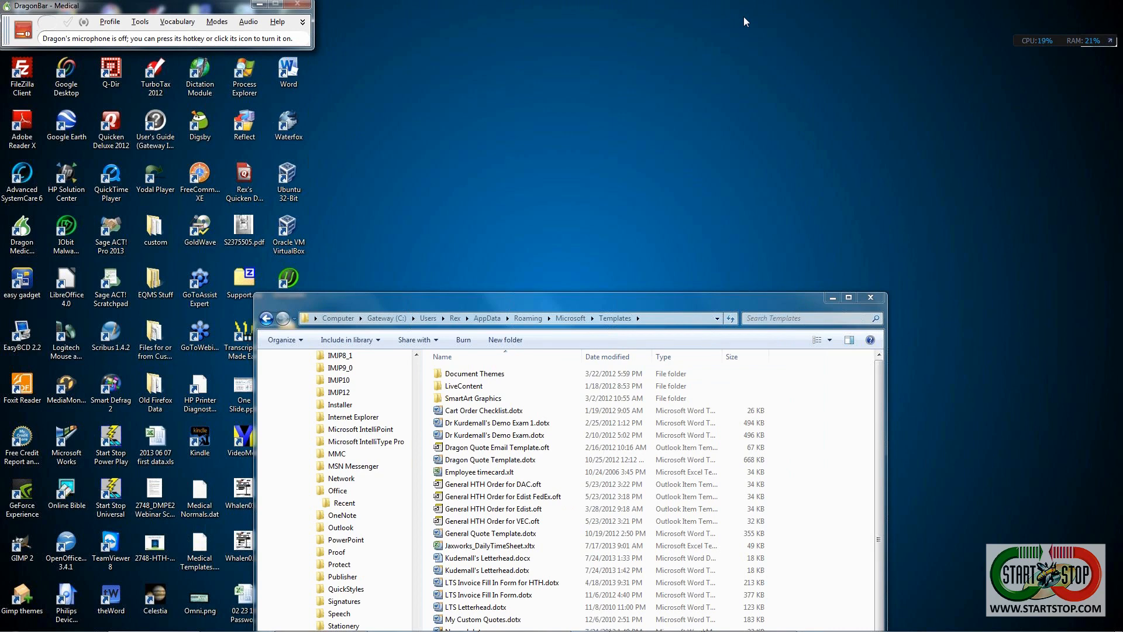
- Speak the letterhead command, widen and scroll the new Word document to check it, then close it
{"action": "key", "text": "KP_Add"}
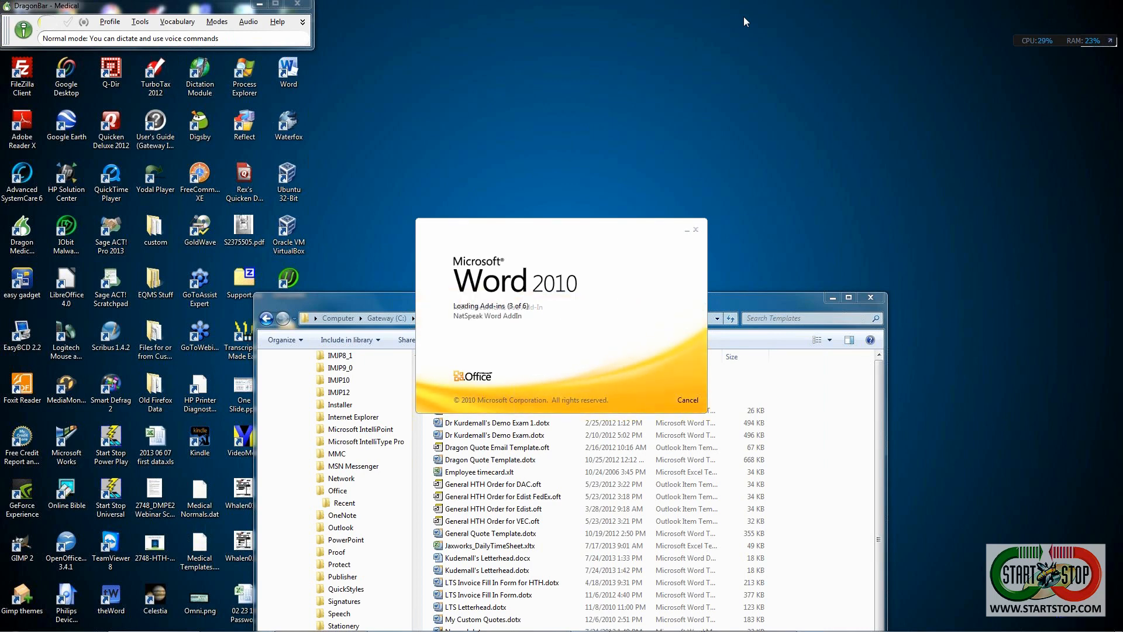
{"action": "key", "text": "KP_Add"}
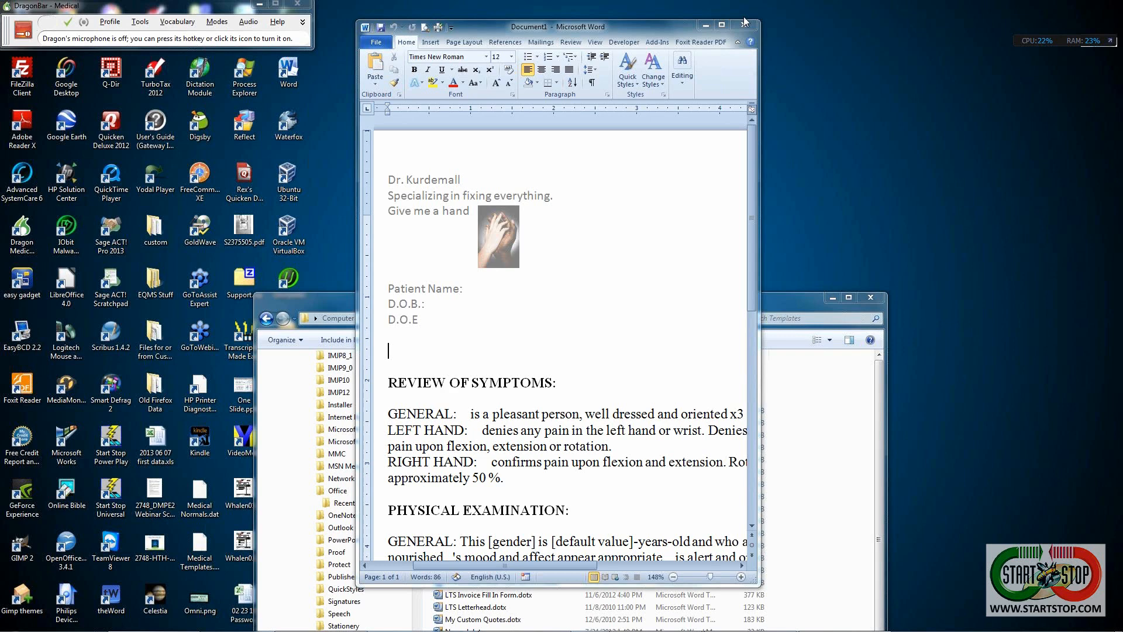
{"action": "left_click_drag", "start_coordinate": [759, 268], "coordinate": [953, 250]}
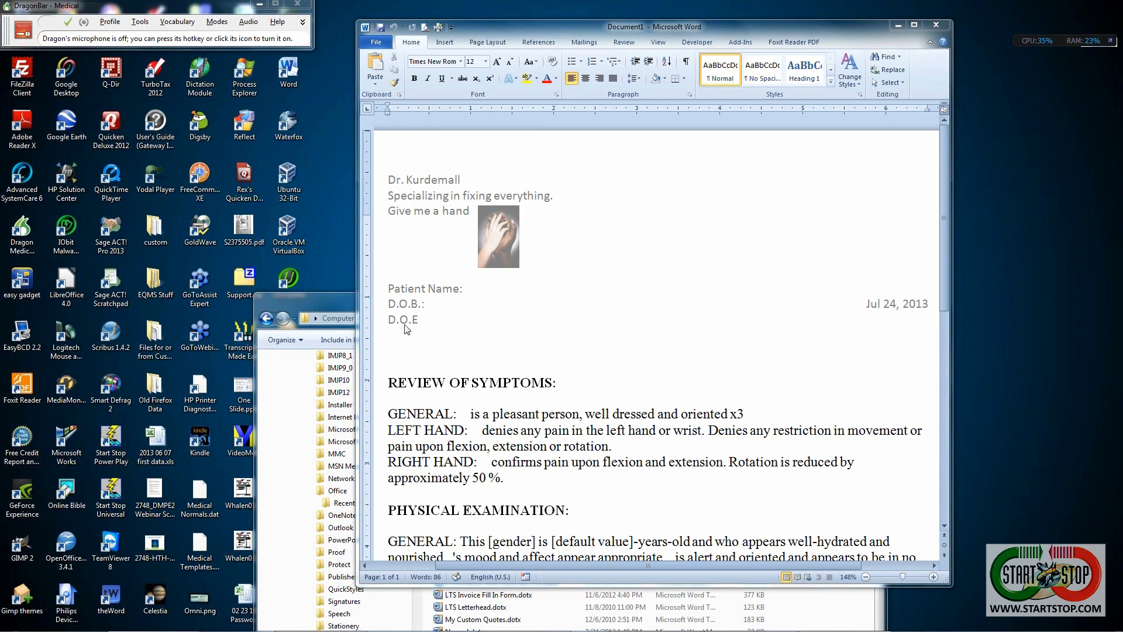
{"action": "scroll", "coordinate": [523, 299], "scroll_direction": "down", "scroll_amount": 1}
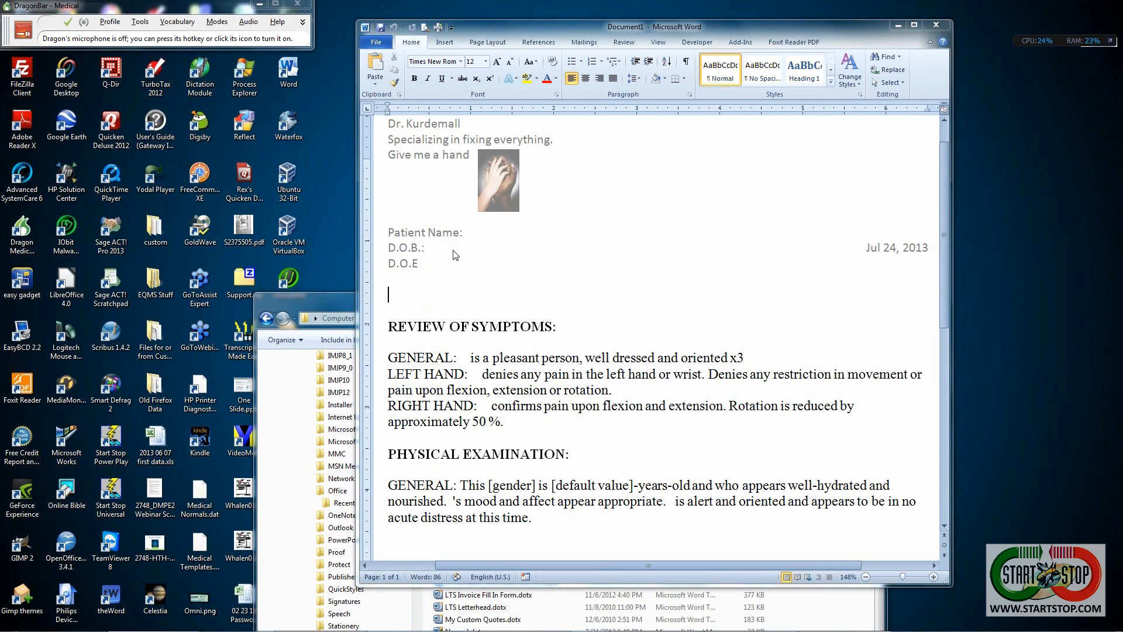
{"action": "scroll", "coordinate": [559, 297], "scroll_direction": "down", "scroll_amount": 3}
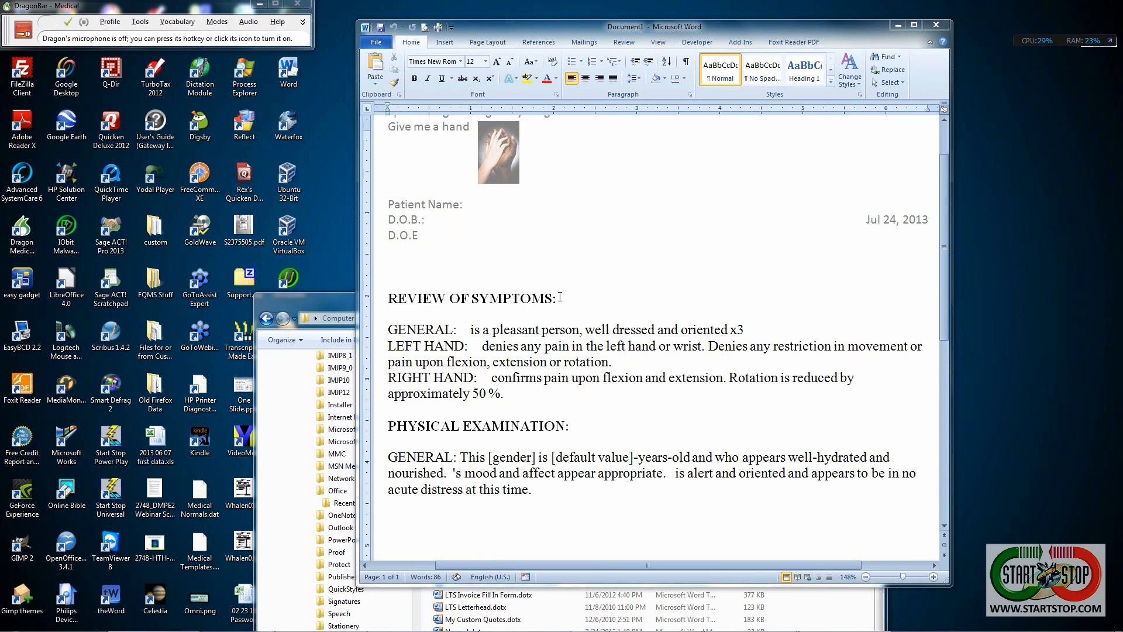
{"action": "scroll", "coordinate": [560, 297], "scroll_direction": "down", "scroll_amount": 1}
{"action": "scroll", "coordinate": [560, 296], "scroll_direction": "up", "scroll_amount": 3}
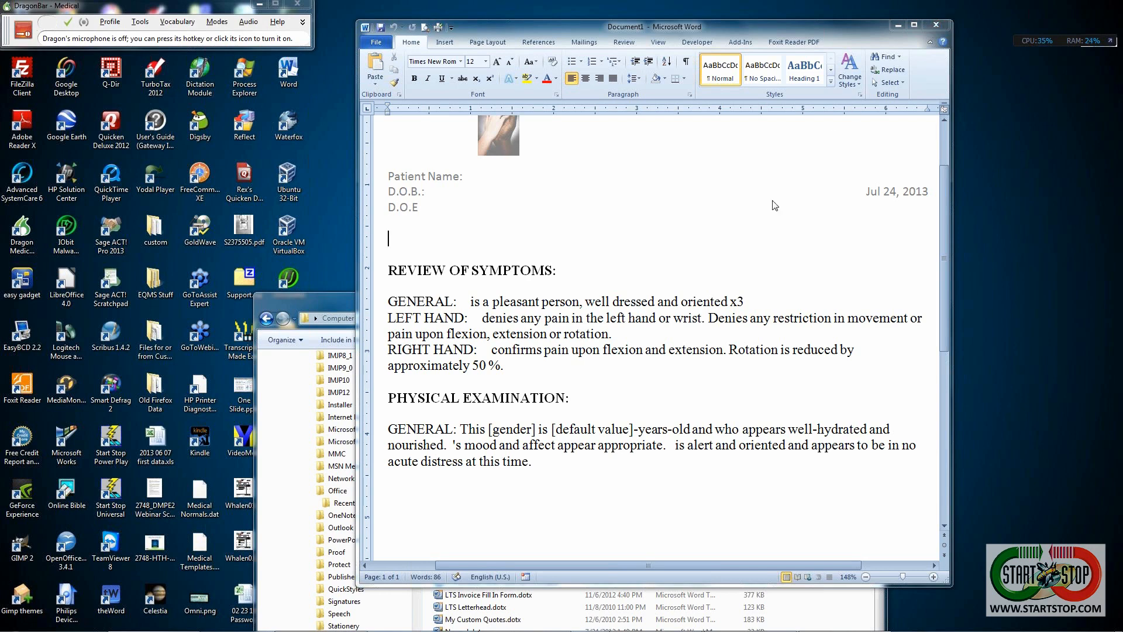
{"action": "left_click", "coordinate": [491, 430]}
{"action": "left_click", "coordinate": [940, 26]}
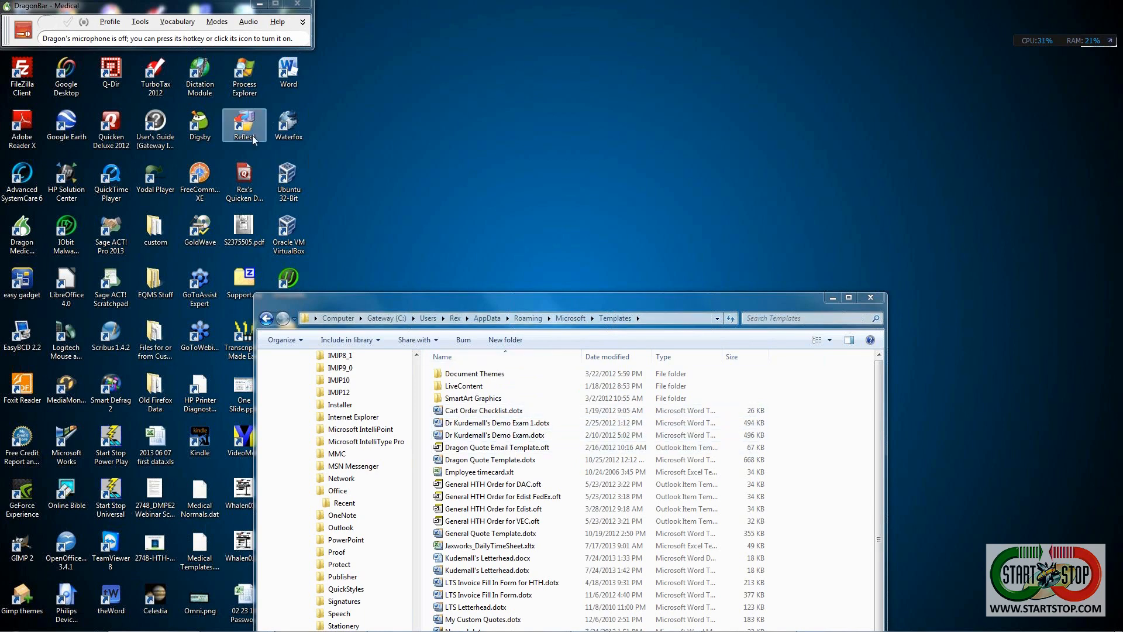
- Reopen the Command Browser and open 'cure them all exam' in the MyCommands Editor
{"action": "left_click", "coordinate": [138, 22]}
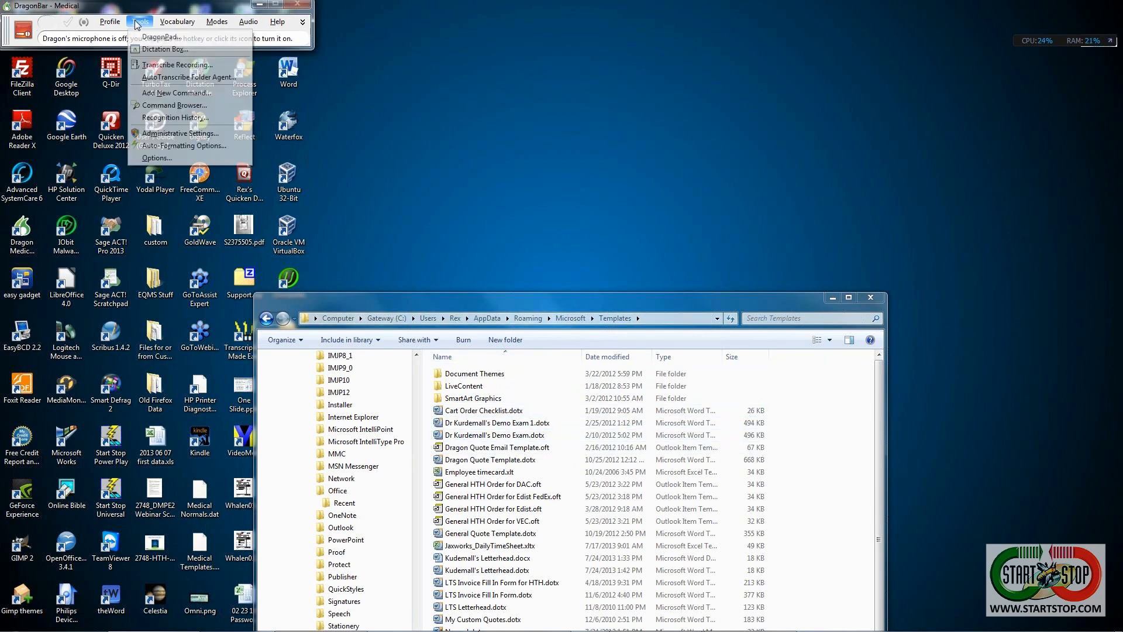
{"action": "left_click", "coordinate": [171, 105]}
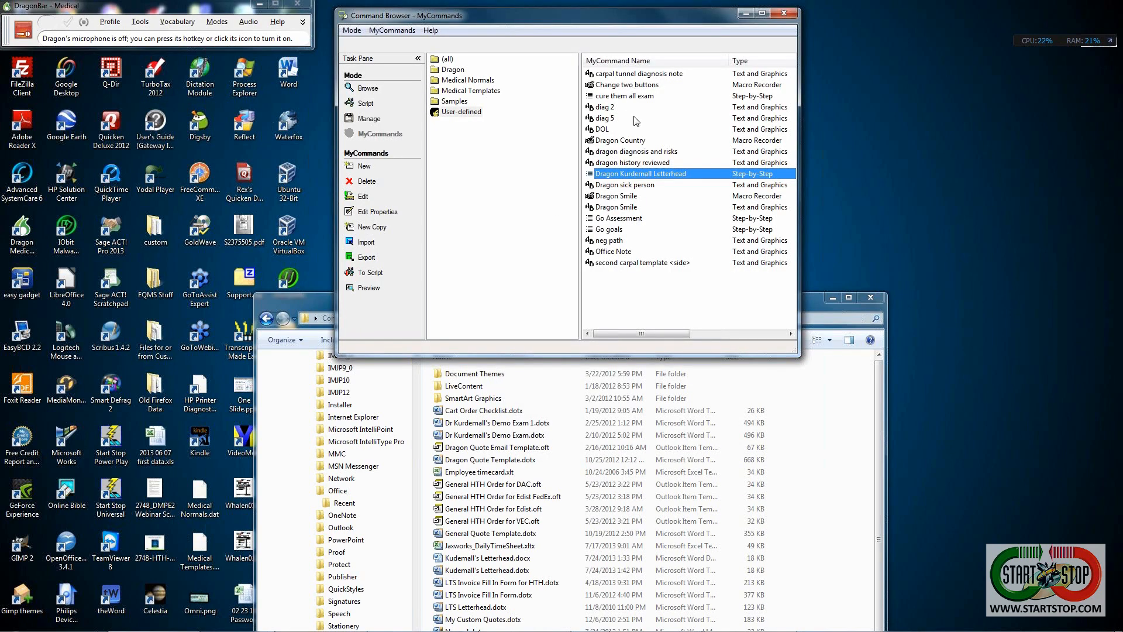
{"action": "double_click", "coordinate": [631, 95]}
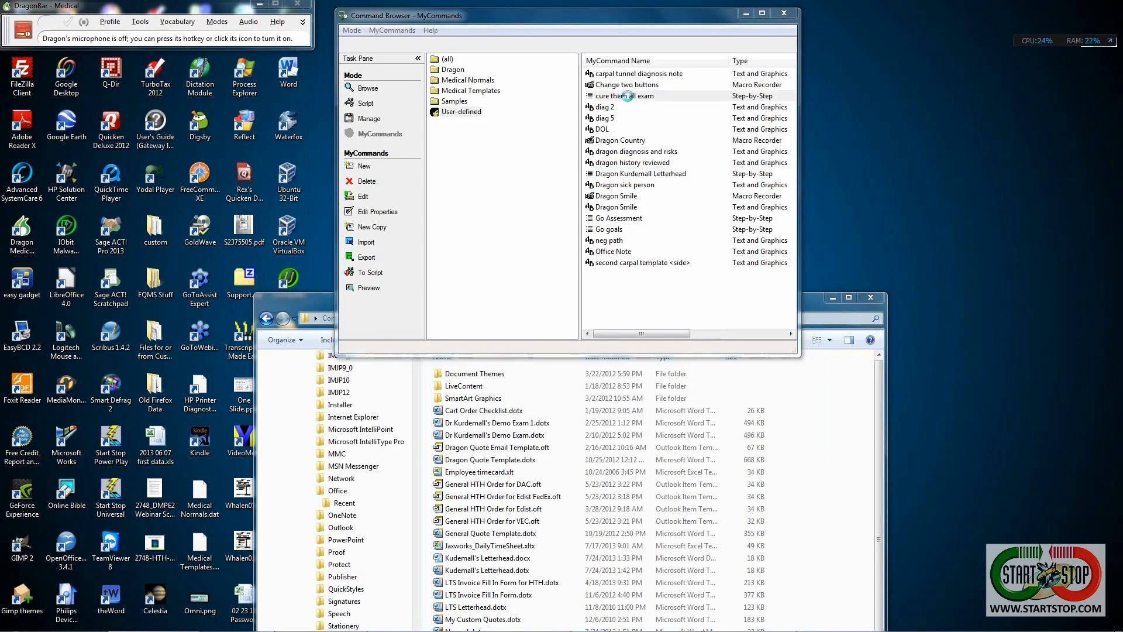
- Inspect the template path in the Word-opening step of 'cure them all exam', then cancel out unchanged
{"action": "left_click", "coordinate": [520, 191]}
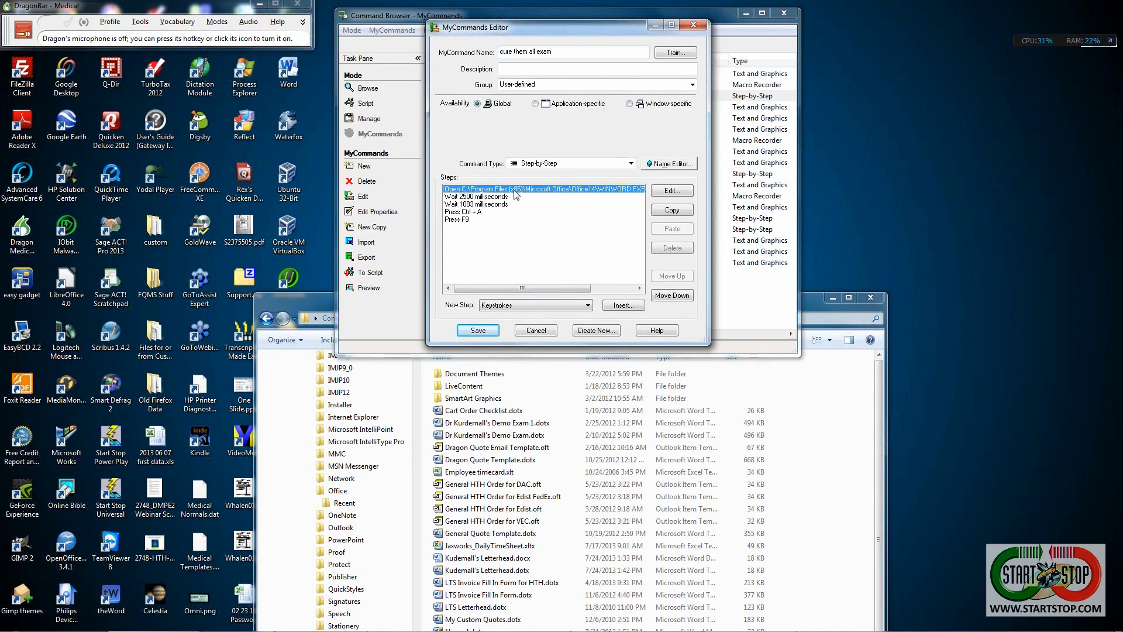
{"action": "left_click", "coordinate": [671, 192]}
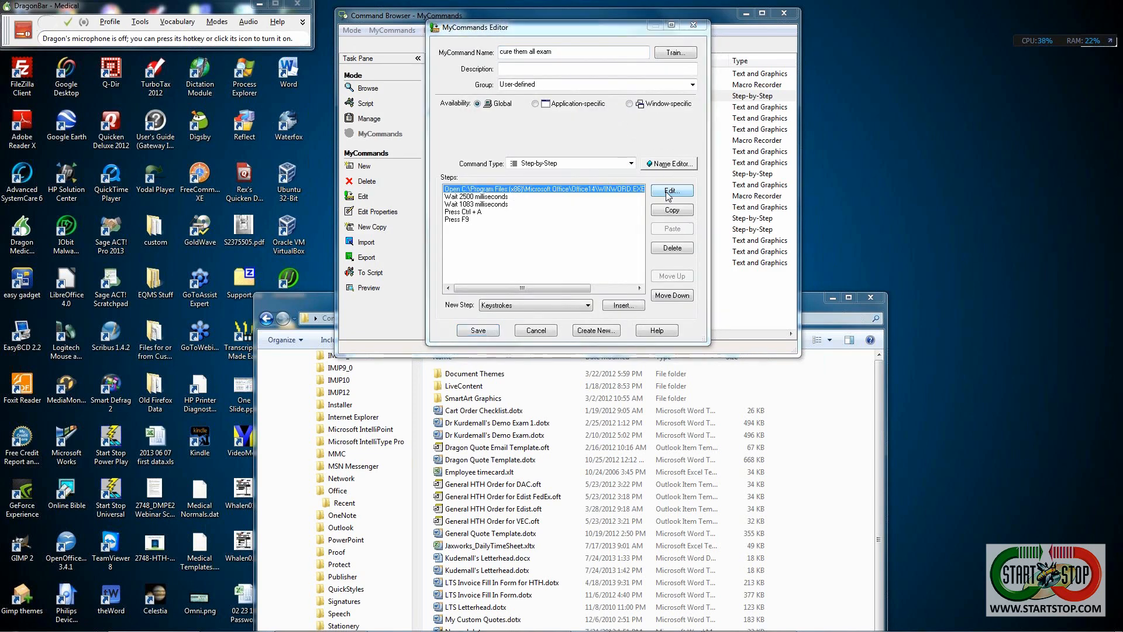
{"action": "left_click", "coordinate": [572, 173]}
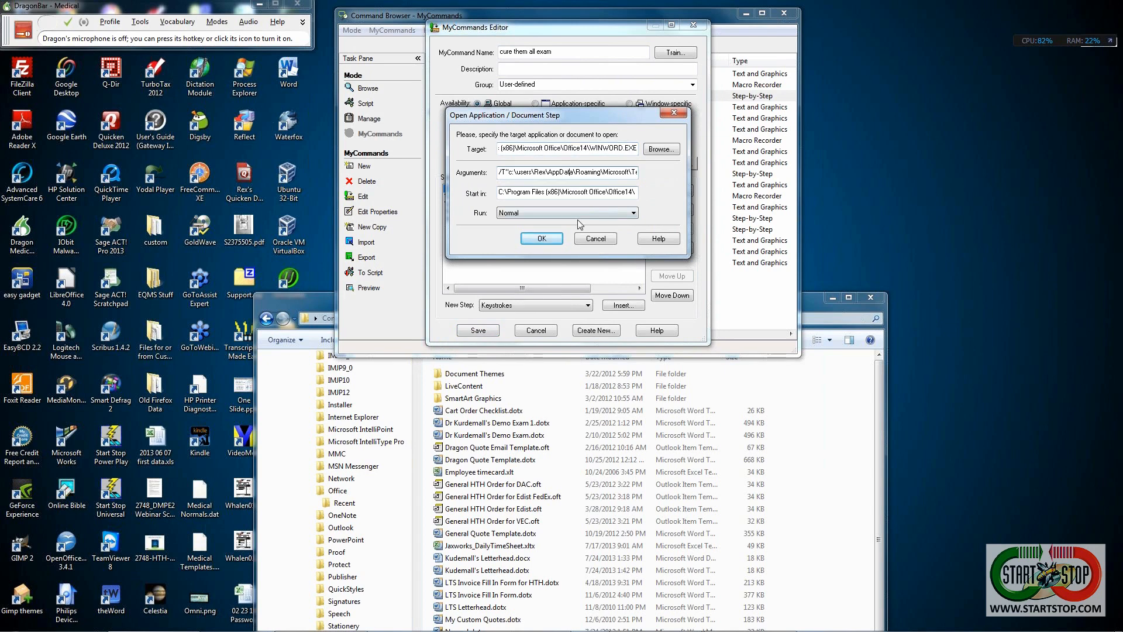
{"action": "key", "text": "End"}
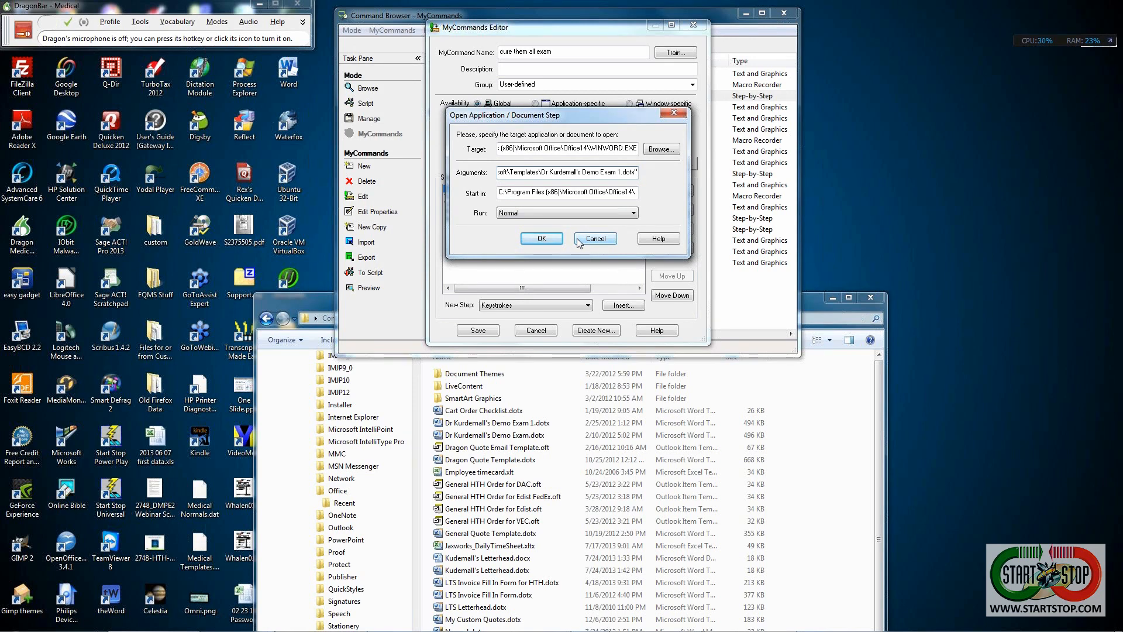
{"action": "key", "text": "Home"}
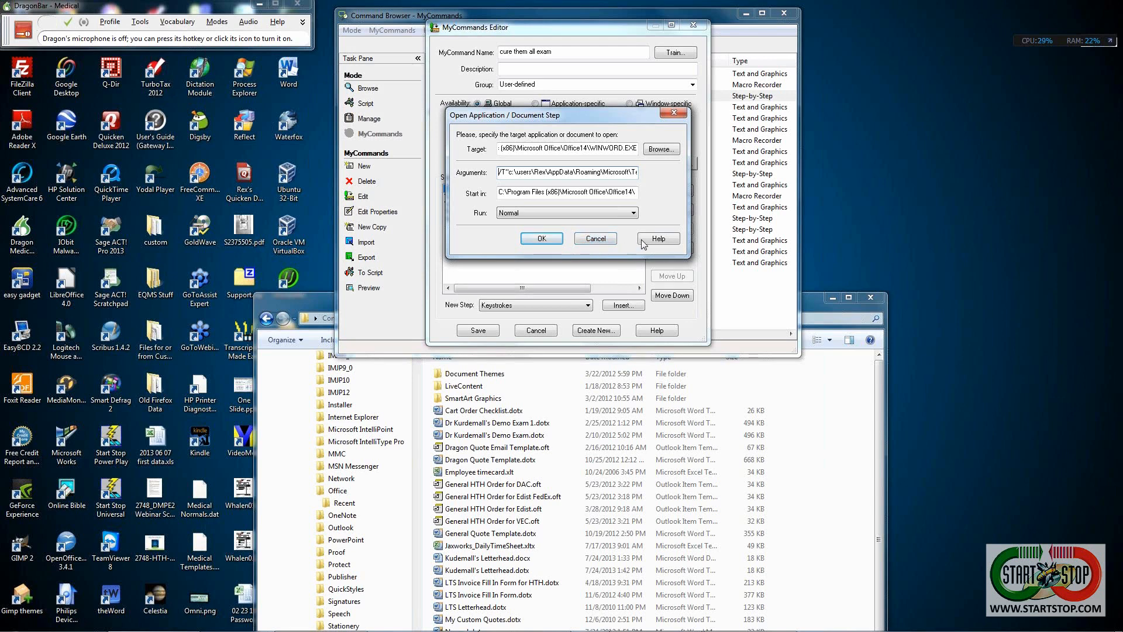
{"action": "left_click", "coordinate": [597, 240]}
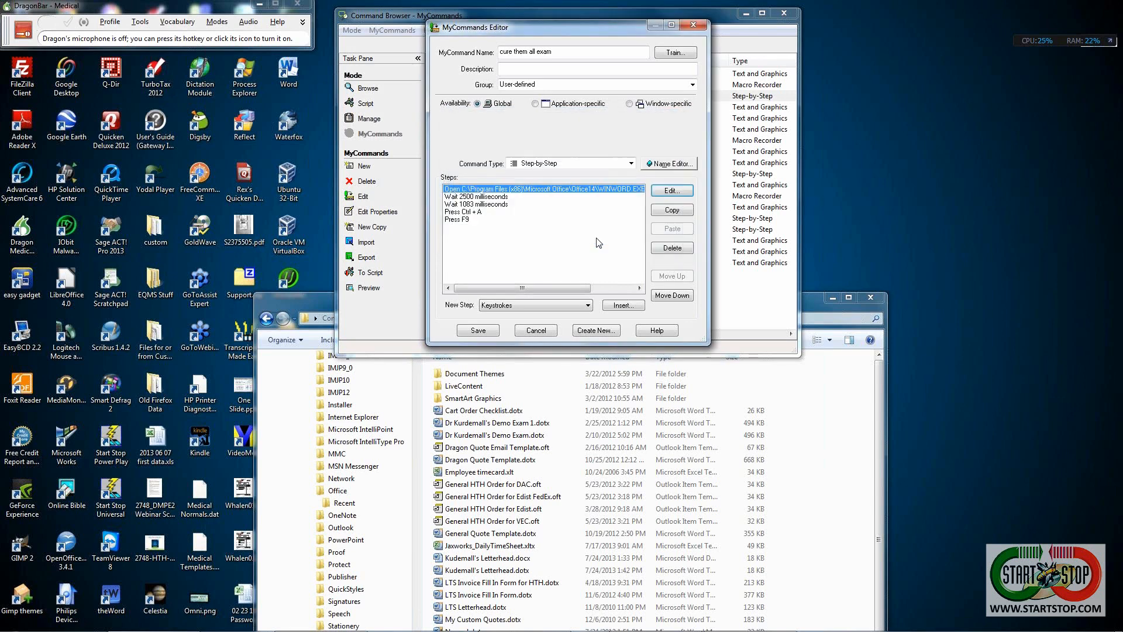
{"action": "left_click", "coordinate": [535, 331]}
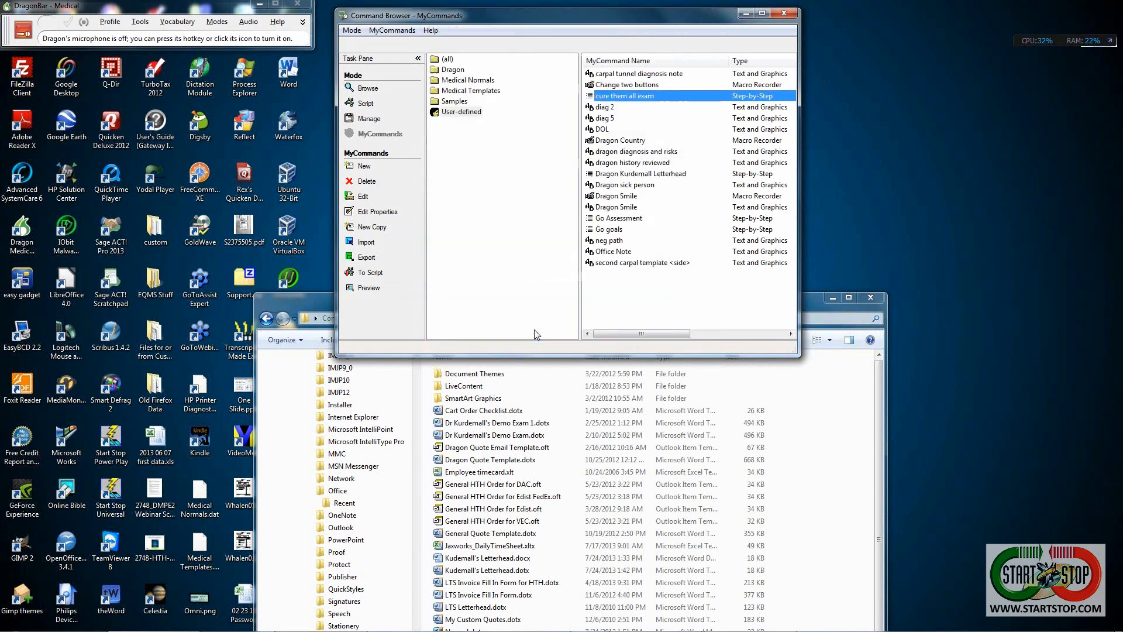
- Copy 'cure them all exam' and save the copy as 'Master for Word Templates'
{"action": "right_click", "coordinate": [624, 102]}
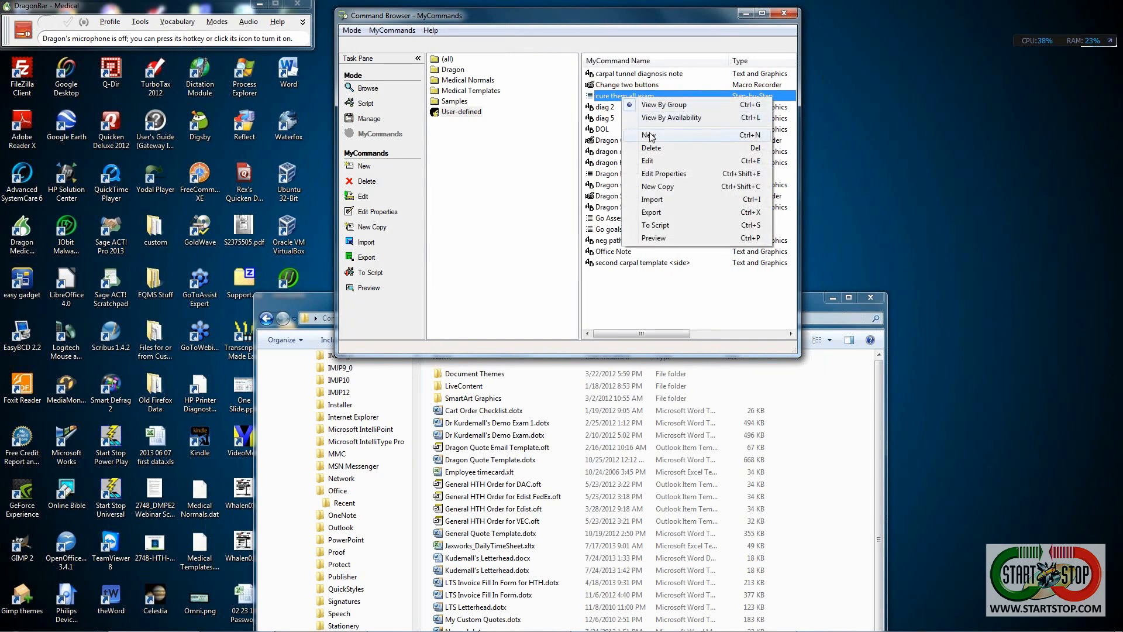
{"action": "left_click", "coordinate": [658, 186]}
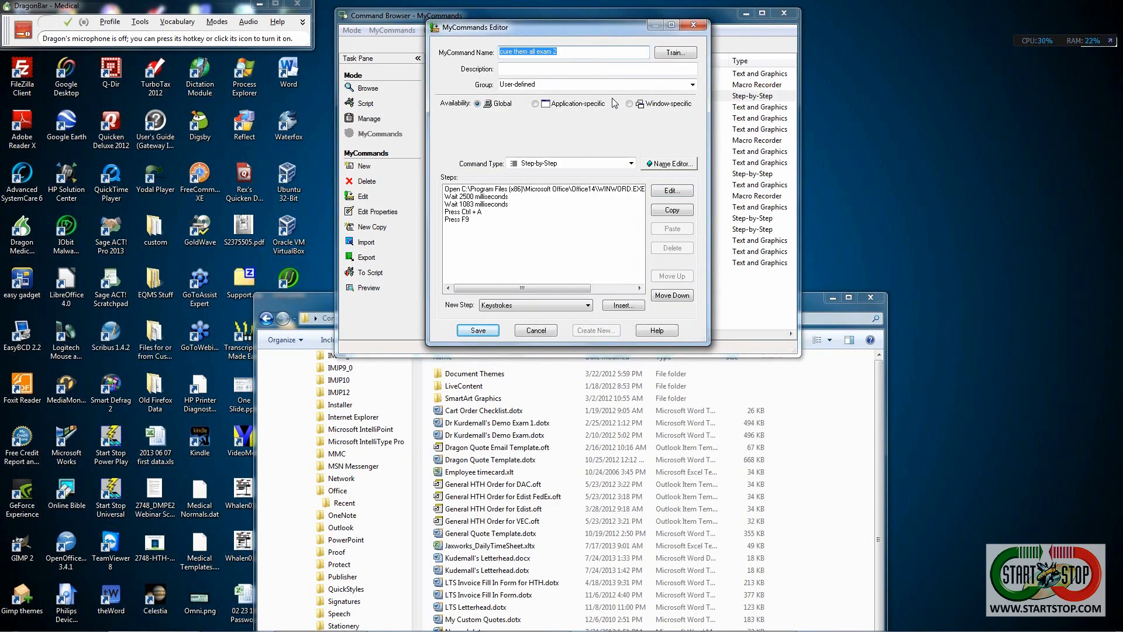
{"action": "type", "text": "Master for4"}
{"action": "key", "text": "BackSpace"}
{"action": "type", "text": "Word Templates"}
{"action": "left_click", "coordinate": [474, 330]}
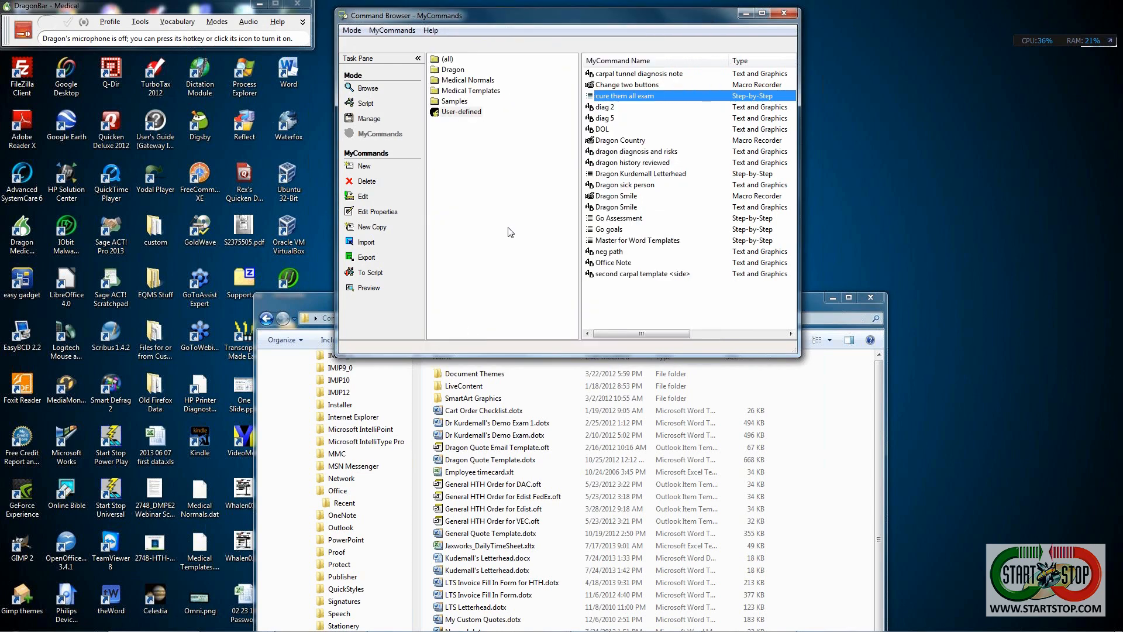
- Make a new copy of the Master for Word Templates command
{"action": "double_click", "coordinate": [602, 242]}
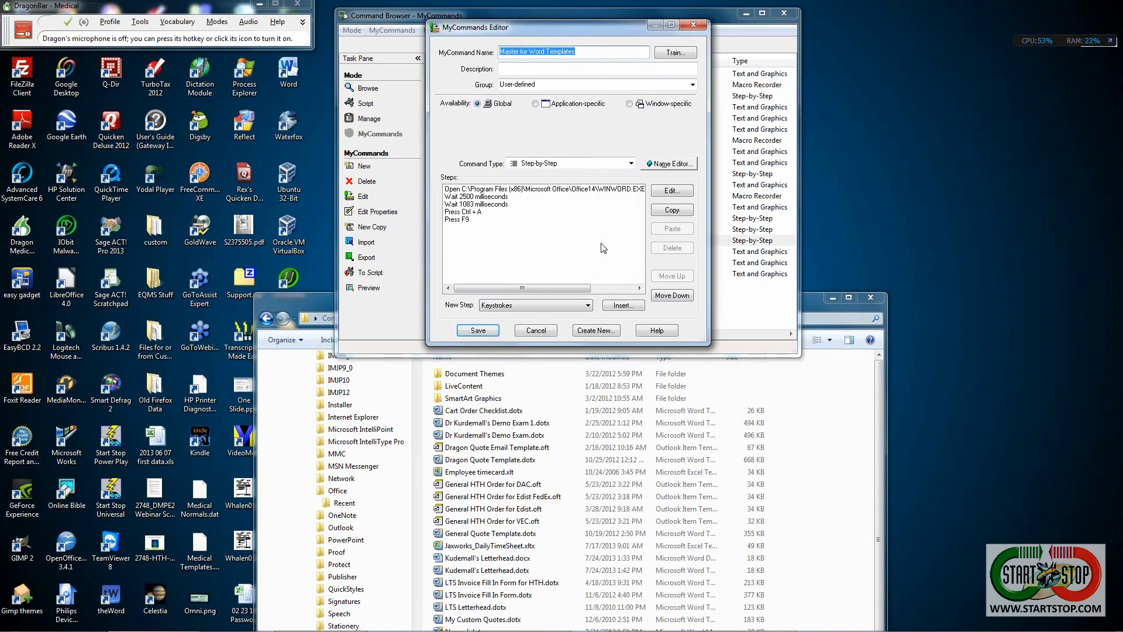
{"action": "left_click", "coordinate": [536, 329]}
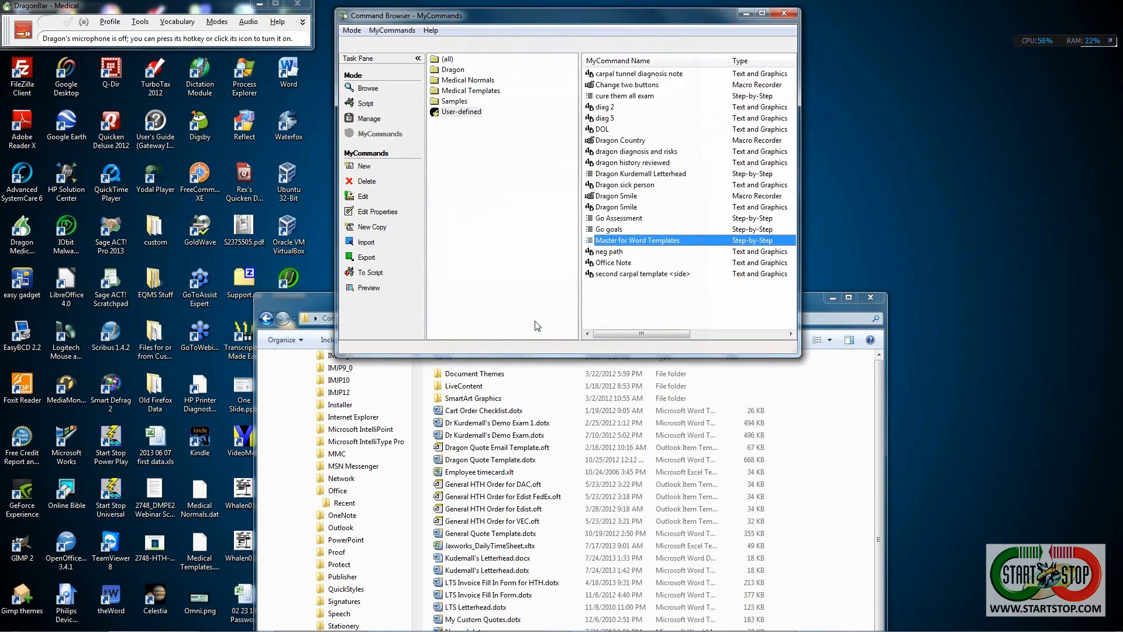
{"action": "right_click", "coordinate": [614, 246]}
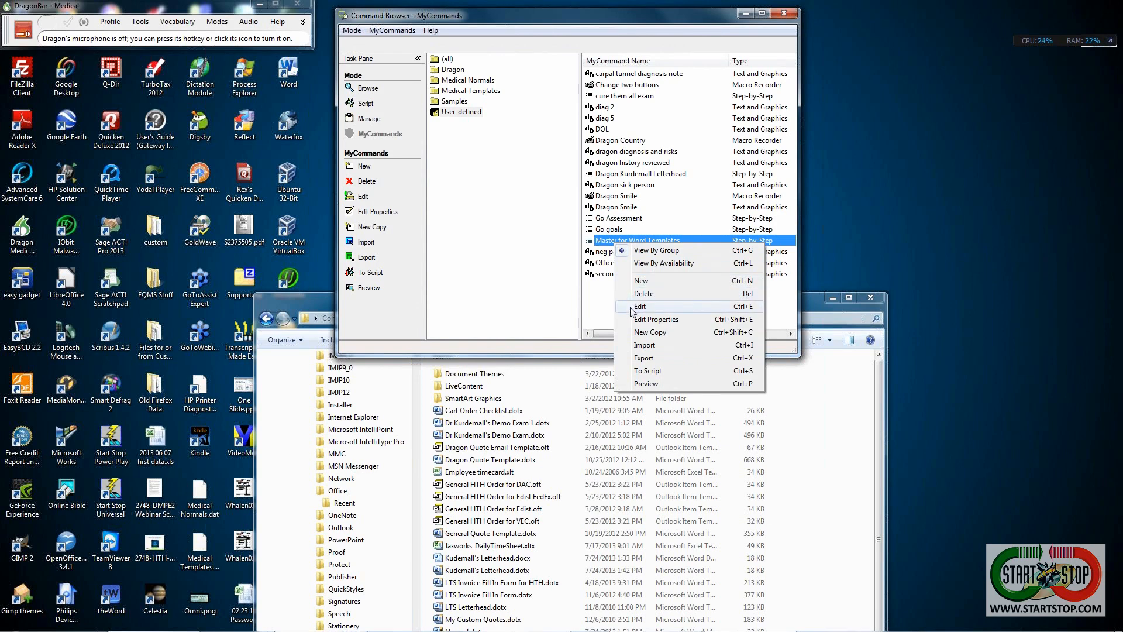
{"action": "left_click", "coordinate": [632, 307]}
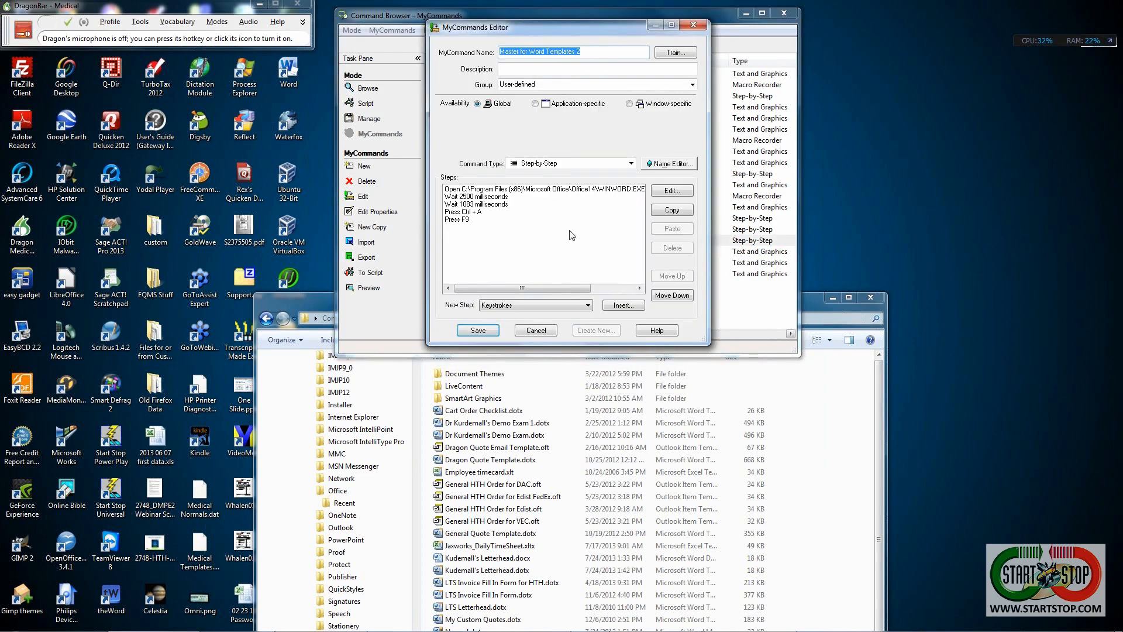
- Point the copy's Word-opening step at Kudemall's Letterhead.dotx instead of the demo exam template
{"action": "left_click", "coordinate": [561, 189]}
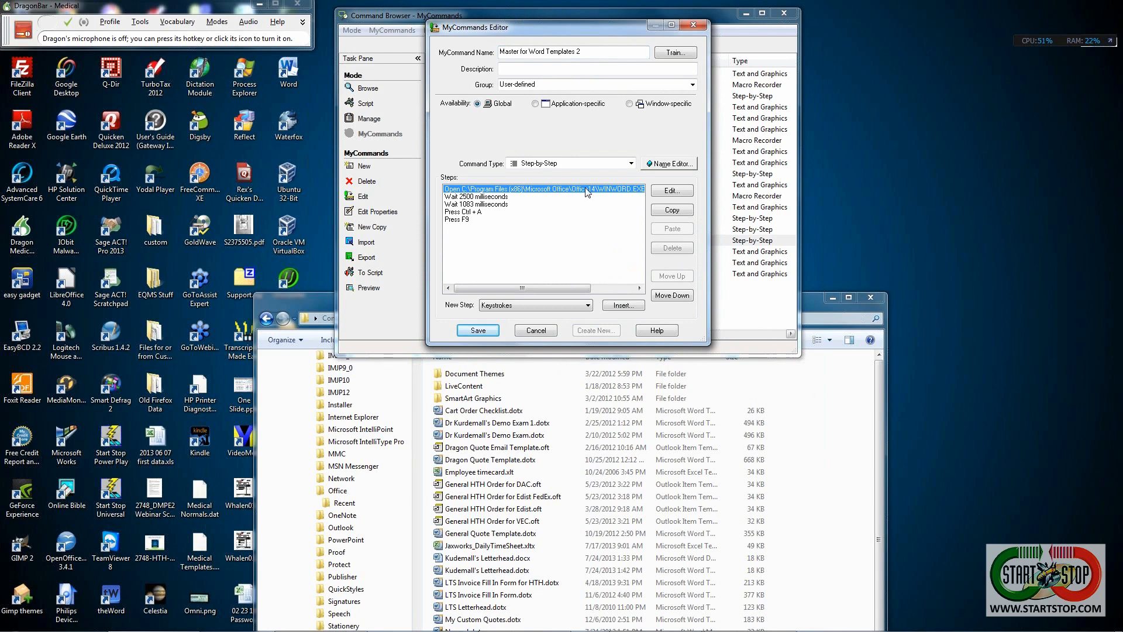
{"action": "left_click", "coordinate": [671, 191]}
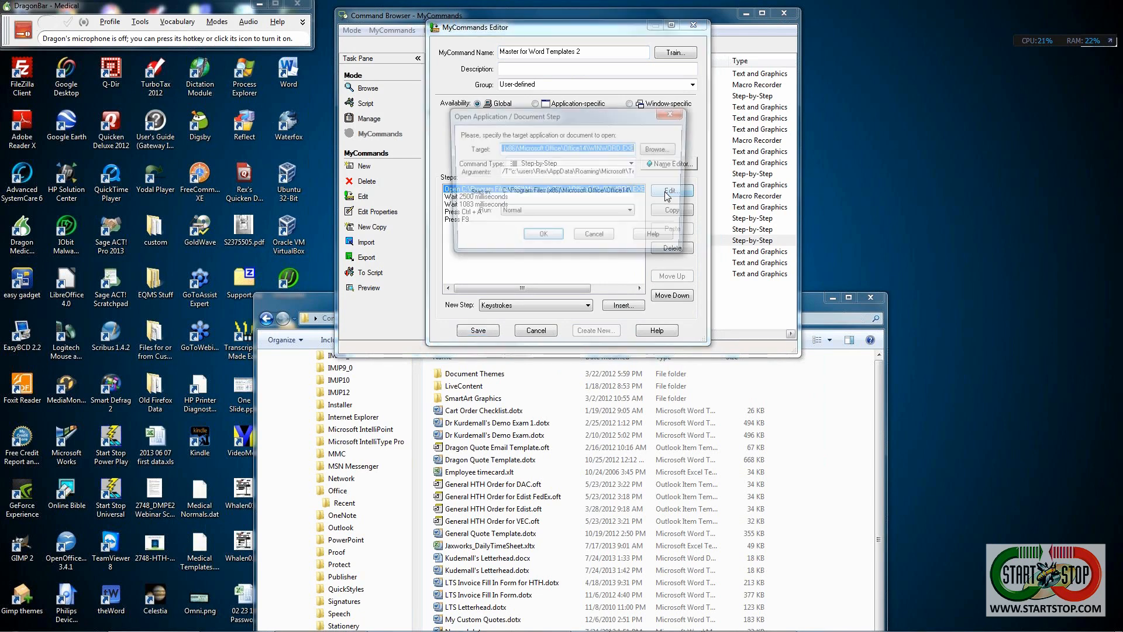
{"action": "left_click", "coordinate": [593, 174]}
{"action": "key", "text": "End"}
{"action": "key", "text": "Left"}
{"action": "key", "text": "Left"}
{"action": "key", "text": "Left"}
{"action": "key", "text": "shift+Left"}
{"action": "key", "text": "shift+Left"}
{"action": "key", "text": "shift+Left"}
{"action": "key", "text": "shift+Left"}
{"action": "key", "text": "shift+Left"}
{"action": "key", "text": "shift+Left"}
{"action": "key", "text": "shift+Left"}
{"action": "key", "text": "shift+Left"}
{"action": "key", "text": "shift+Left"}
{"action": "key", "text": "shift+Left"}
{"action": "key", "text": "shift+Left"}
{"action": "key", "text": "shift+Left"}
{"action": "key", "text": "shift+Left"}
{"action": "key", "text": "shift+Left"}
{"action": "key", "text": "shift+Left"}
{"action": "key", "text": "shift+Left"}
{"action": "key", "text": "shift+Left"}
{"action": "key", "text": "shift+Left"}
{"action": "key", "text": "shift+Left"}
{"action": "key", "text": "shift+Left"}
{"action": "key", "text": "shift+Left"}
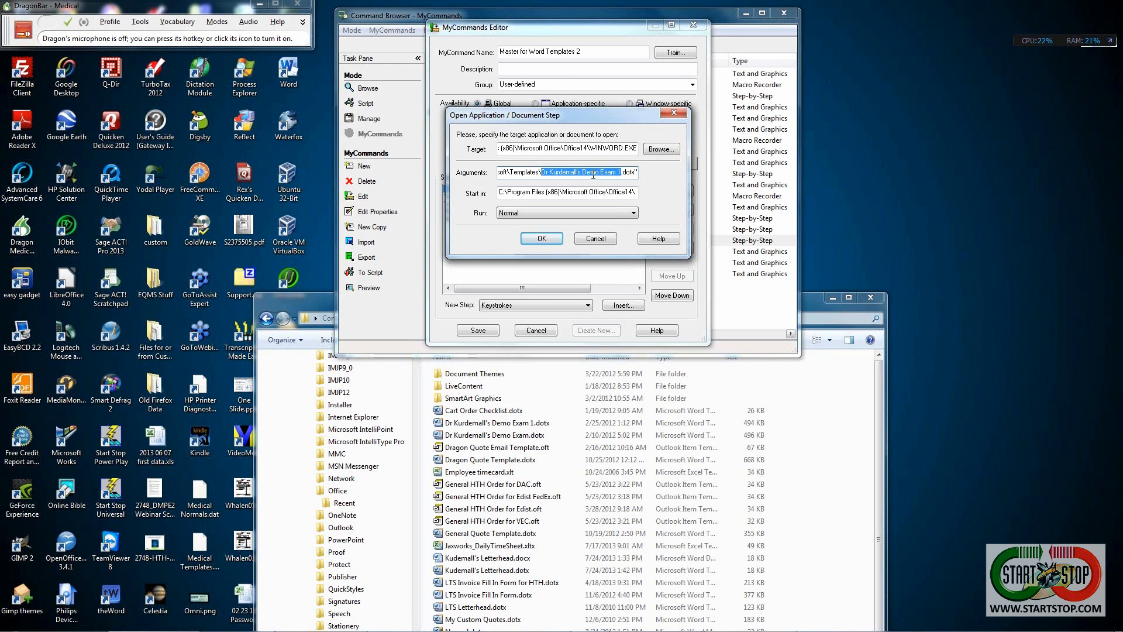
{"action": "type", "text": "K"}
{"action": "type", "text": "udemall's Letterhead"}
{"action": "left_click", "coordinate": [542, 238]}
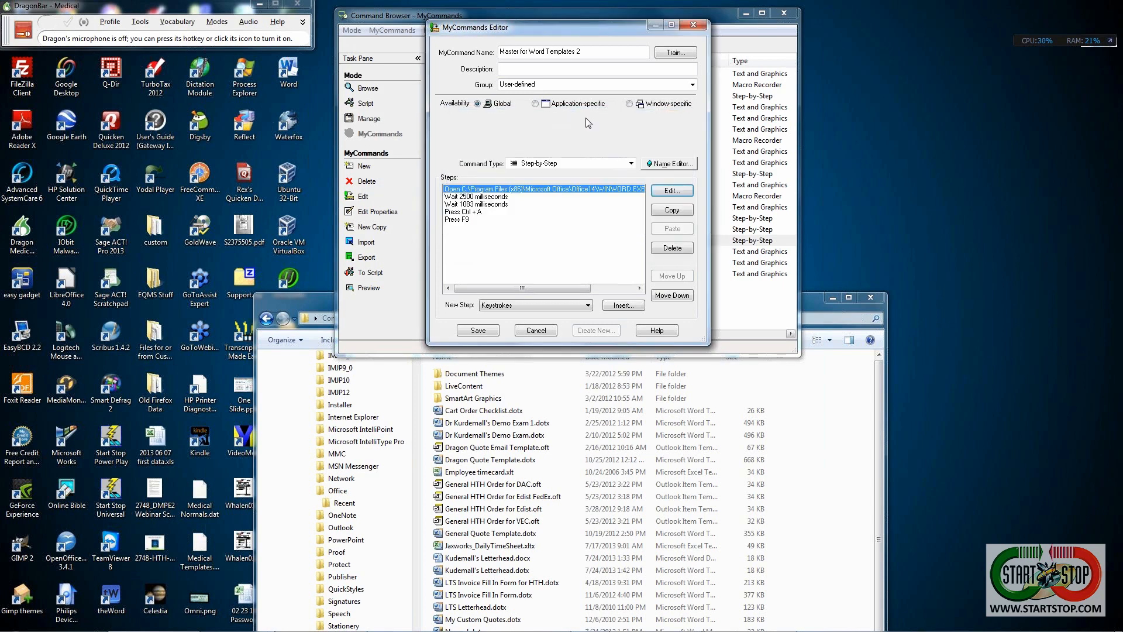
- Rename the copy 'Dragon Second Try', save it, and turn on the microphone to run it
{"action": "left_click_drag", "start_coordinate": [586, 50], "coordinate": [445, 58]}
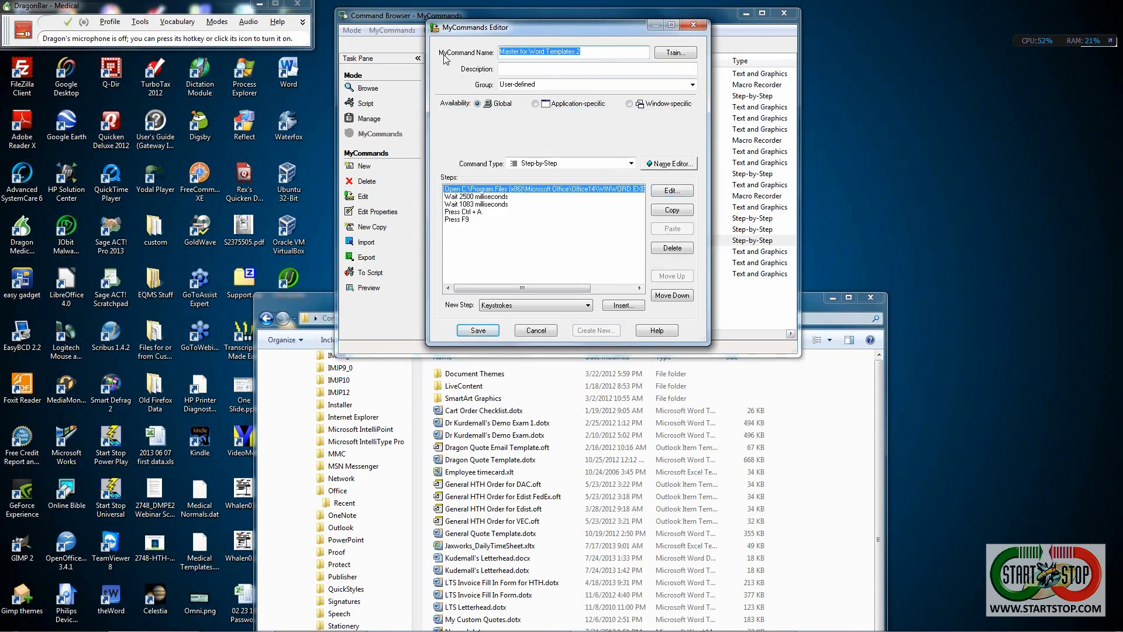
{"action": "type", "text": "Dra"}
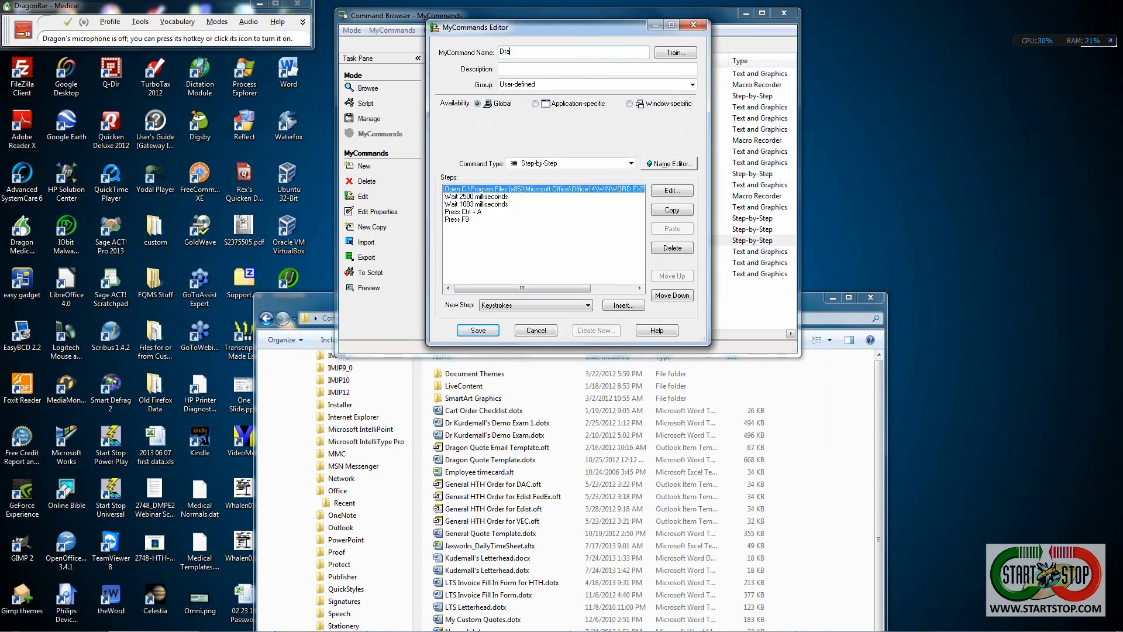
{"action": "type", "text": "gon Second Try"}
{"action": "left_click", "coordinate": [471, 331]}
{"action": "key", "text": "KP_Add"}
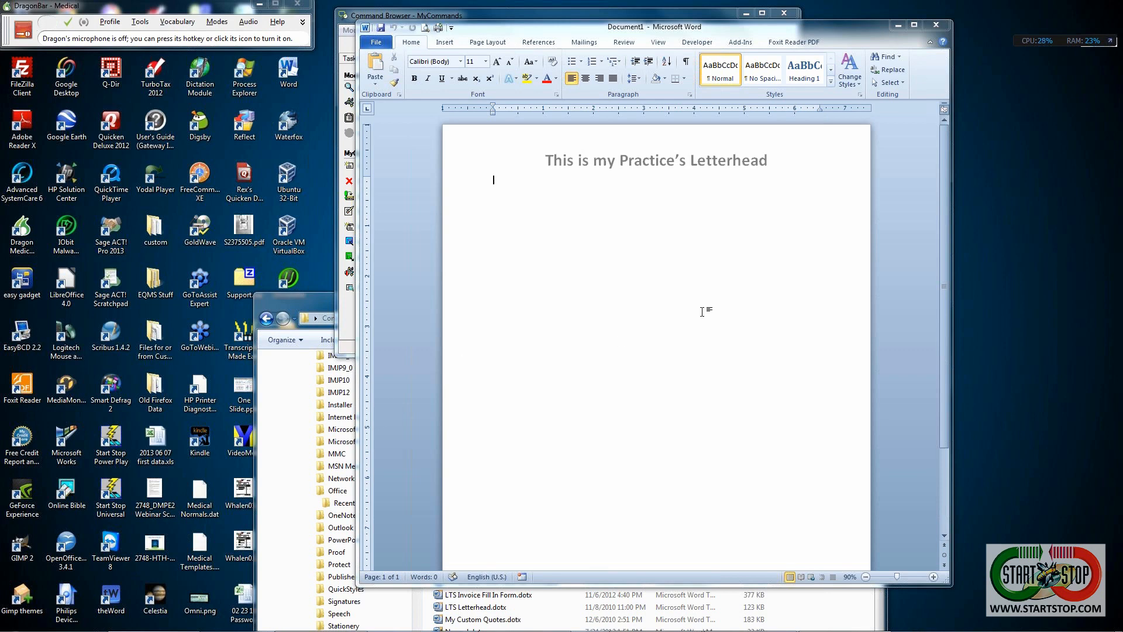
{"action": "left_click", "coordinate": [1110, 40]}
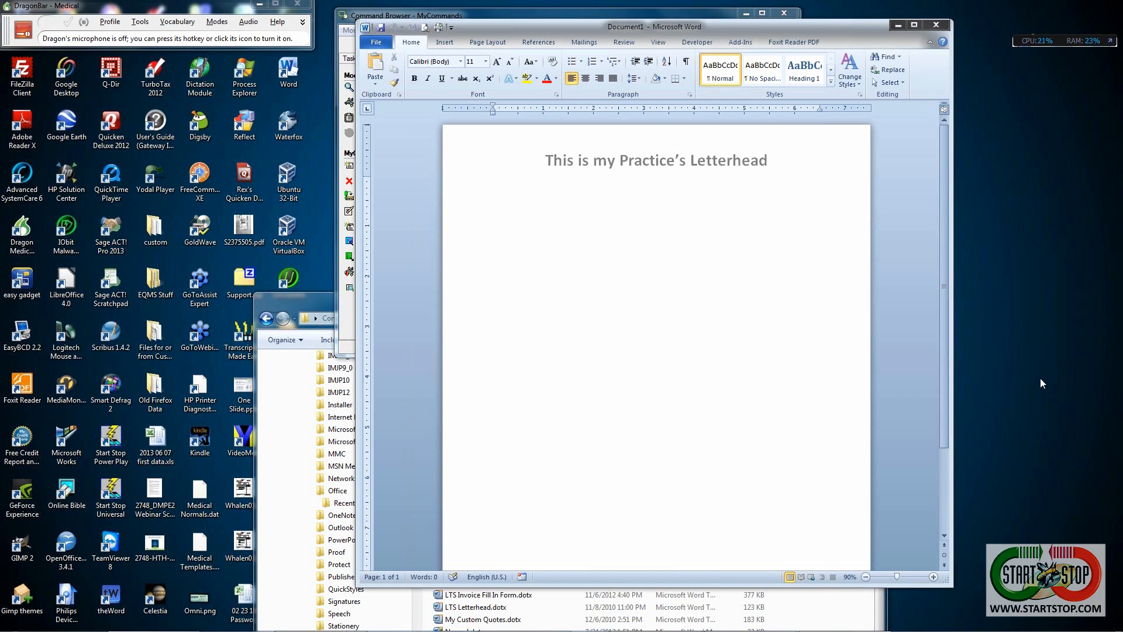
{"action": "mouse_move", "coordinate": [444, 630]}
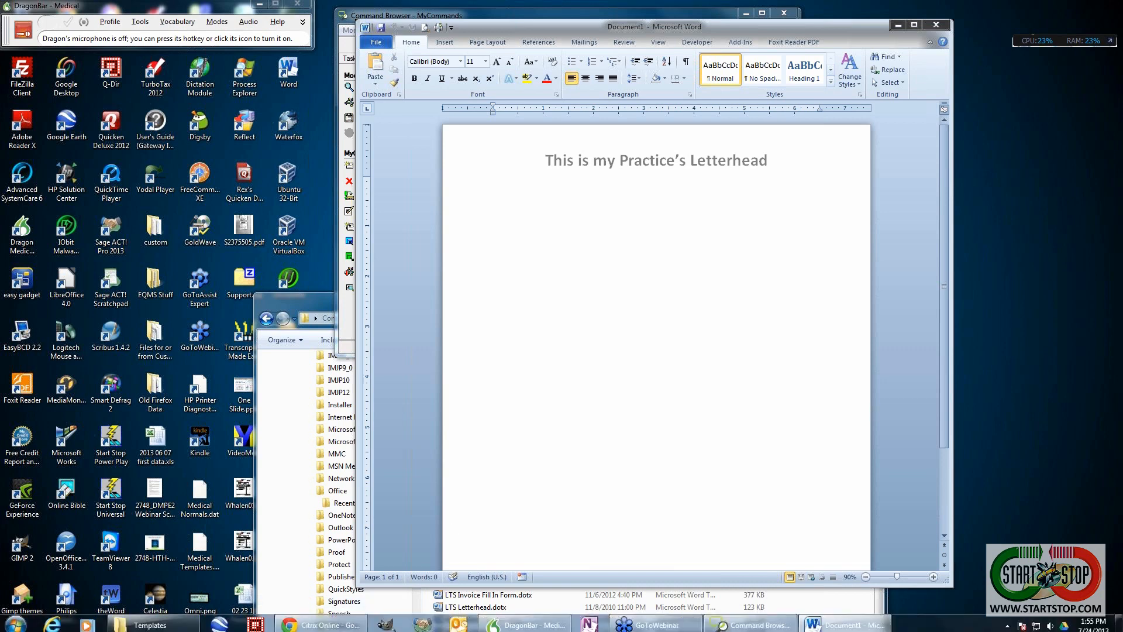
{"action": "left_click", "coordinate": [16, 620]}
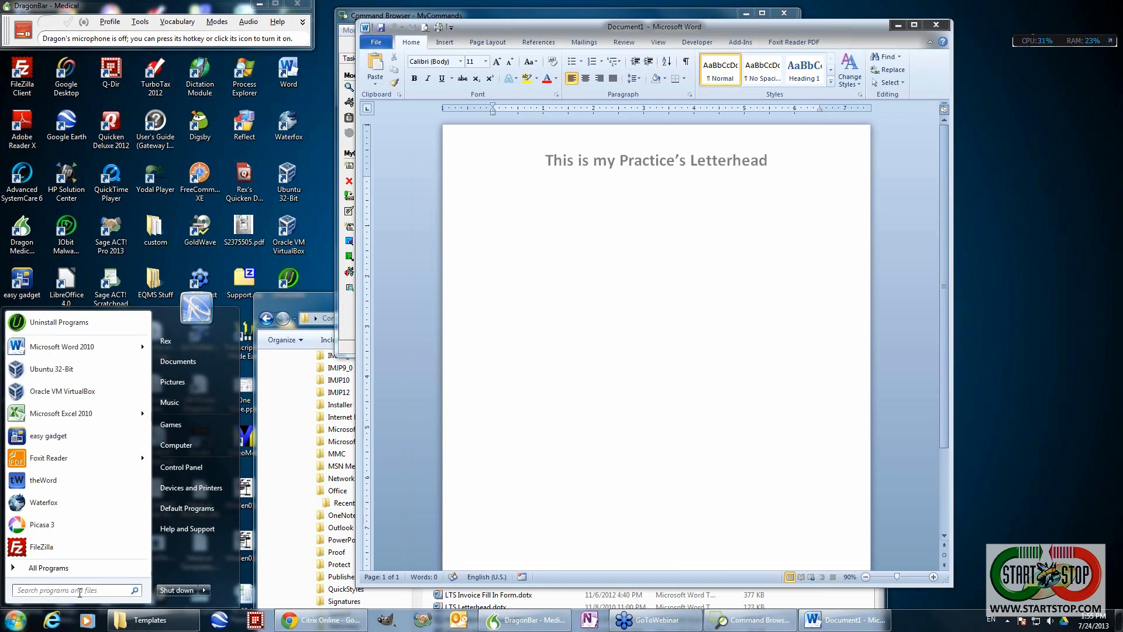
{"action": "left_click", "coordinate": [518, 477]}
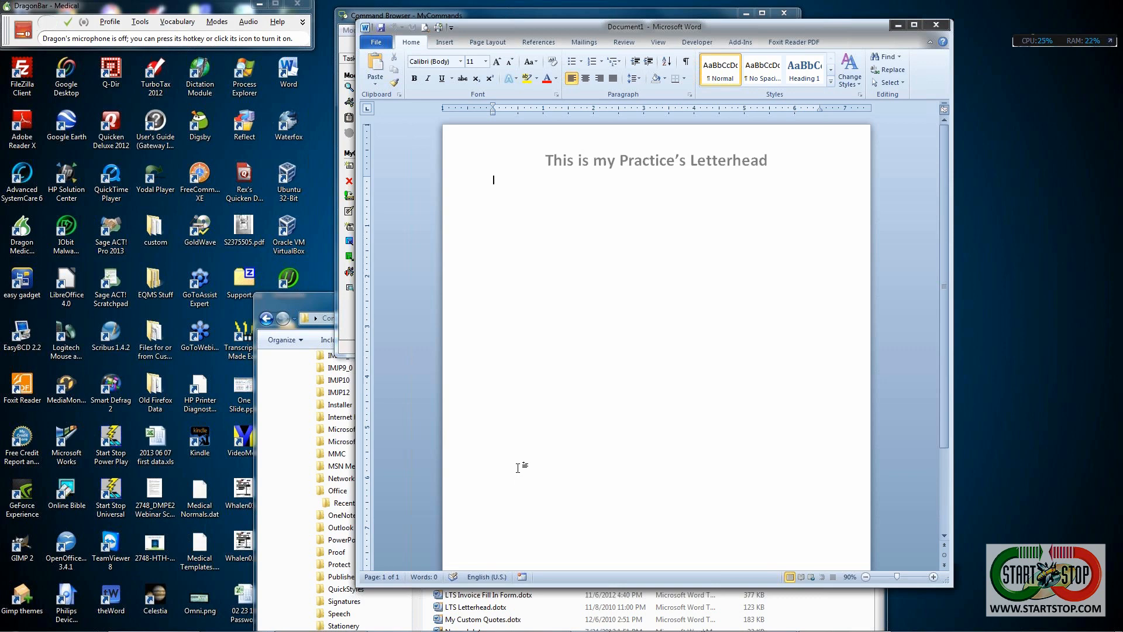
{"action": "left_click", "coordinate": [486, 61]}
{"action": "left_click", "coordinate": [473, 156]}
{"action": "type", "text": "ew"}
{"action": "key", "text": "BackSpace"}
{"action": "key", "text": "BackSpace"}
{"action": "type", "text": "www.startstop.com "}
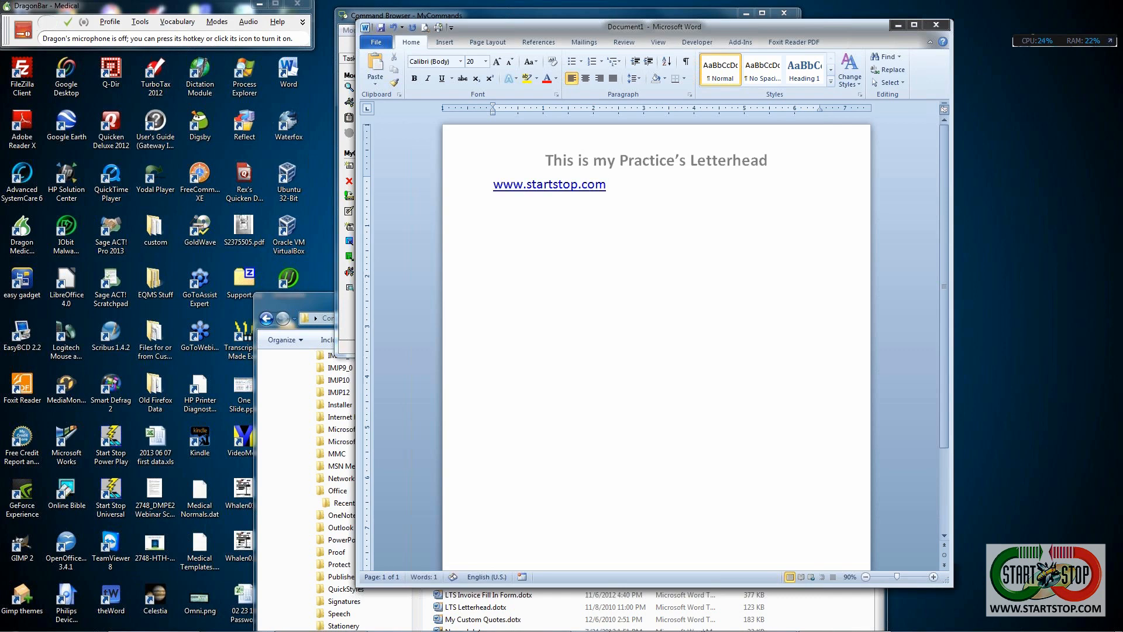
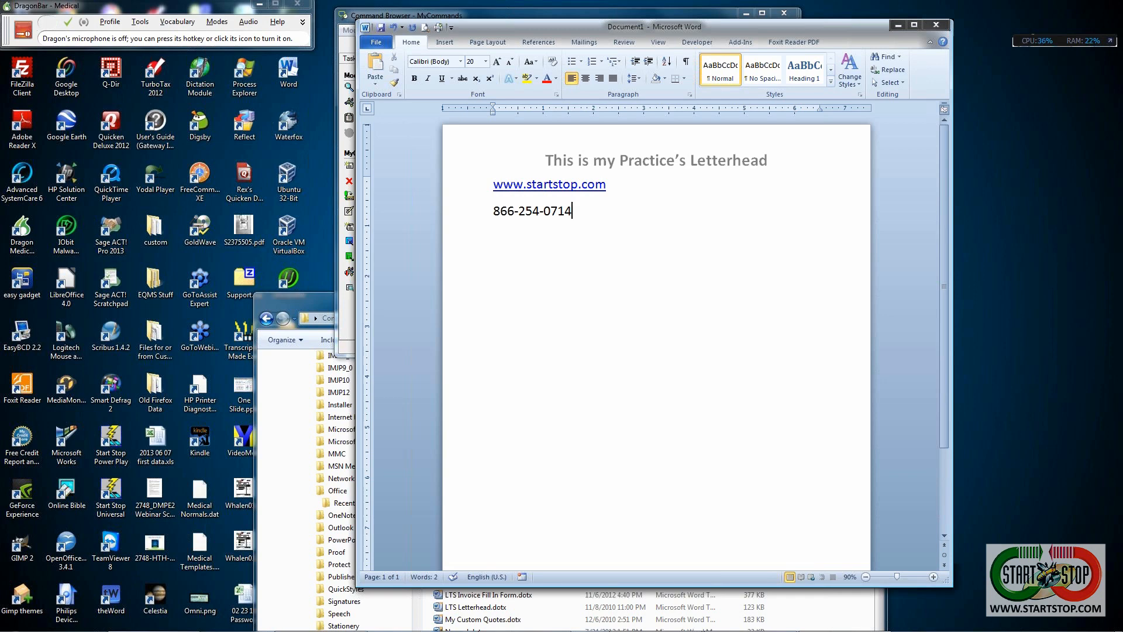
{"action": "left_click", "coordinate": [973, 378]}
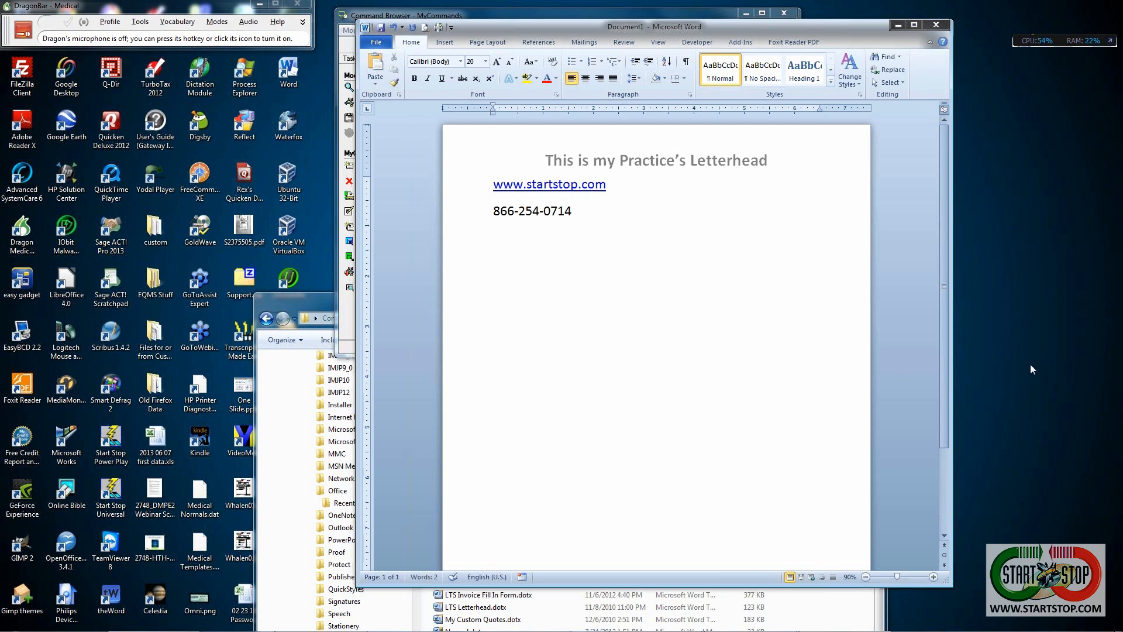